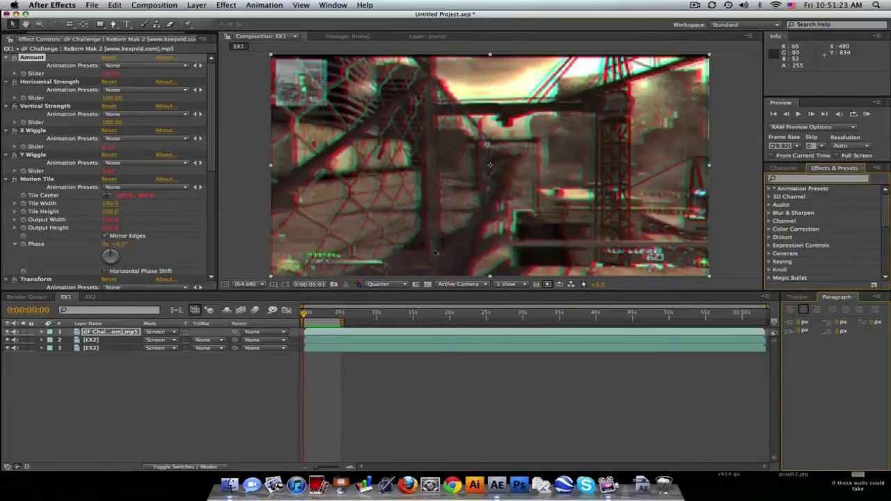
Preview EX1, then scrub through its first three seconds of RGB-split glitch.
left_click(865, 114)
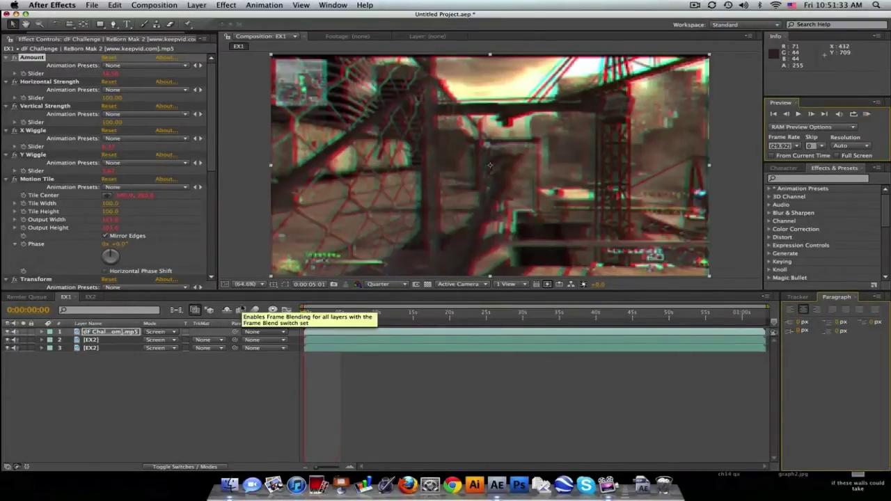
left_click(305, 313)
left_click_drag(305, 313, 315, 313)
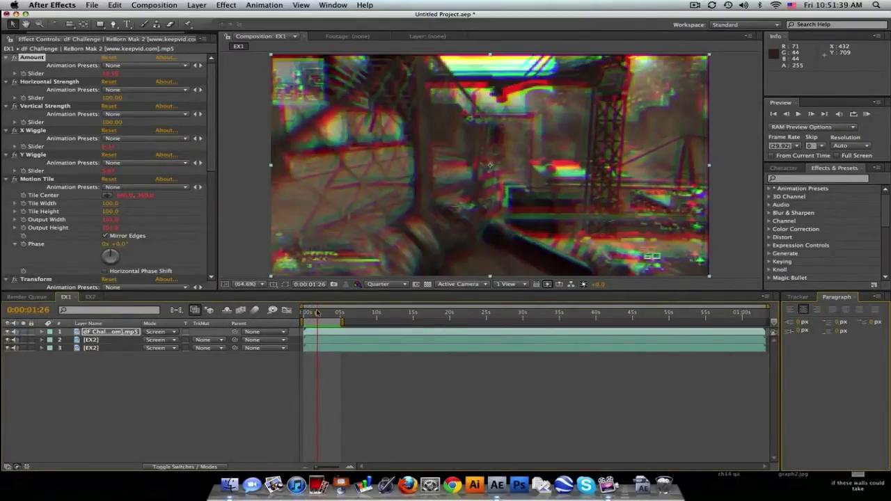
left_click_drag(315, 313, 325, 313)
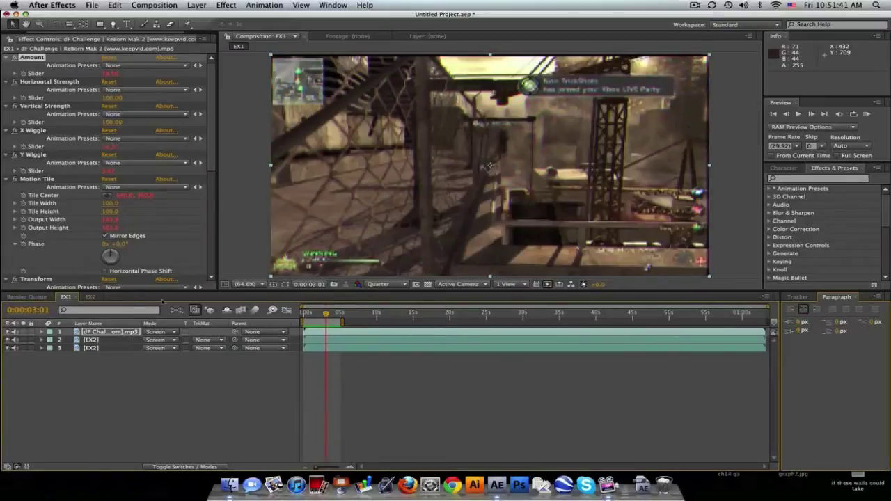
Open EX2, preview it, and scrub frames 9:05 to 9:19 to inspect the glitch.
left_click(92, 297)
left_click(866, 113)
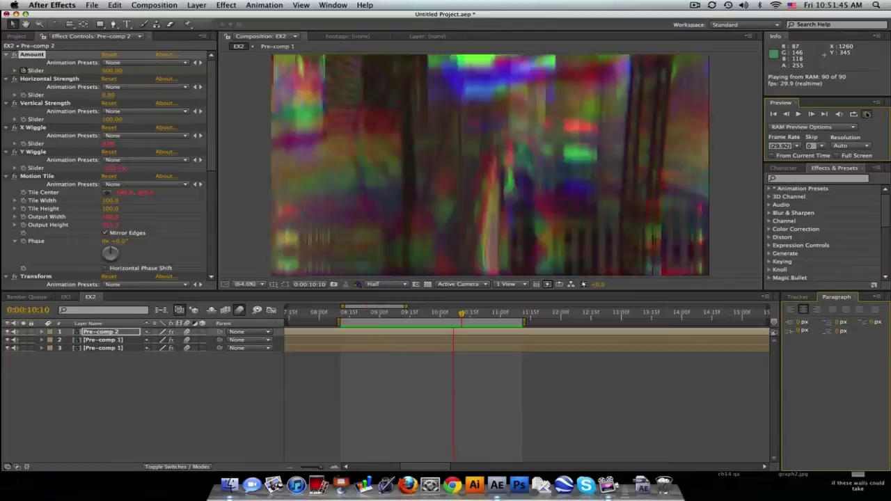
key("space")
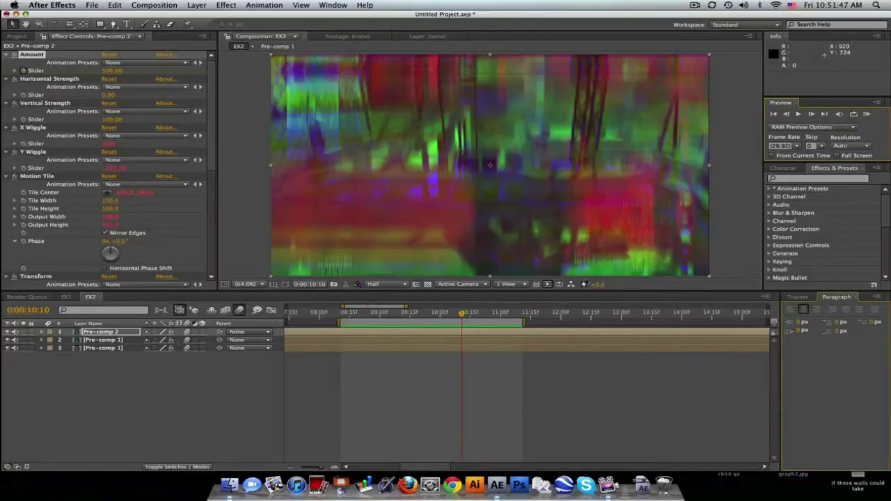
left_click(417, 313)
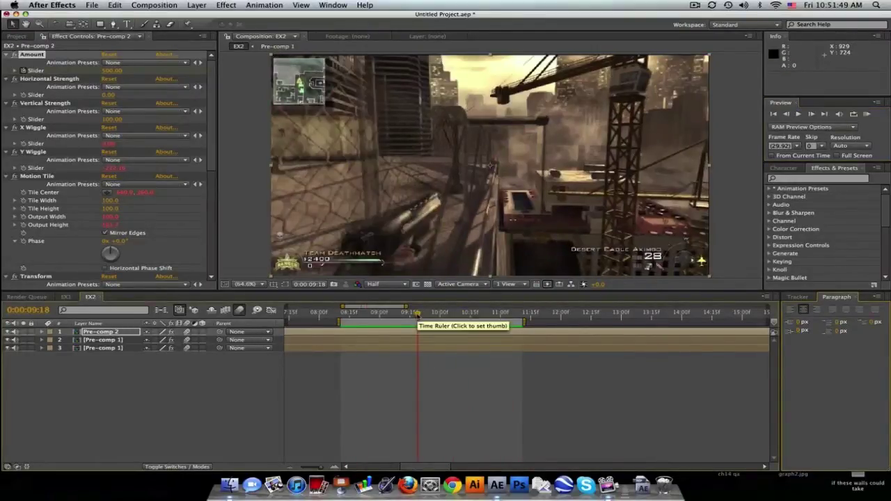
mouse_move(418, 314)
left_mouse_down()
mouse_move(372, 313)
mouse_move(391, 315)
left_mouse_up()
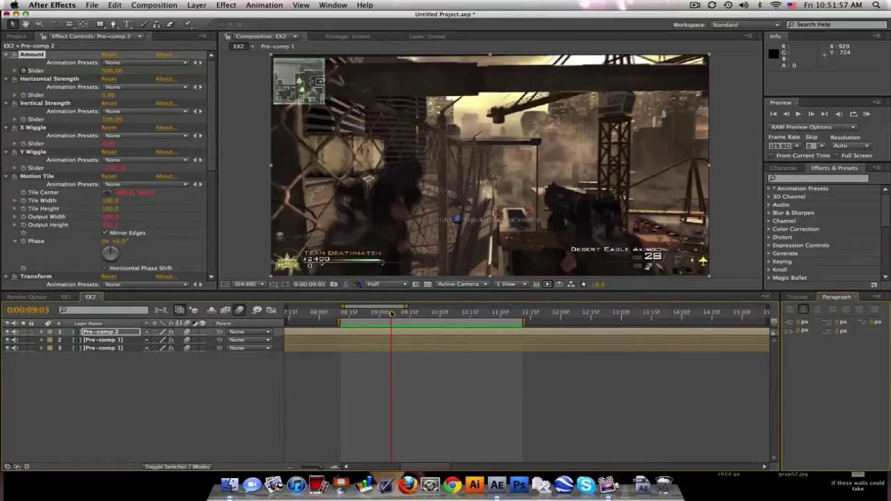
left_click_drag(391, 314, 419, 313)
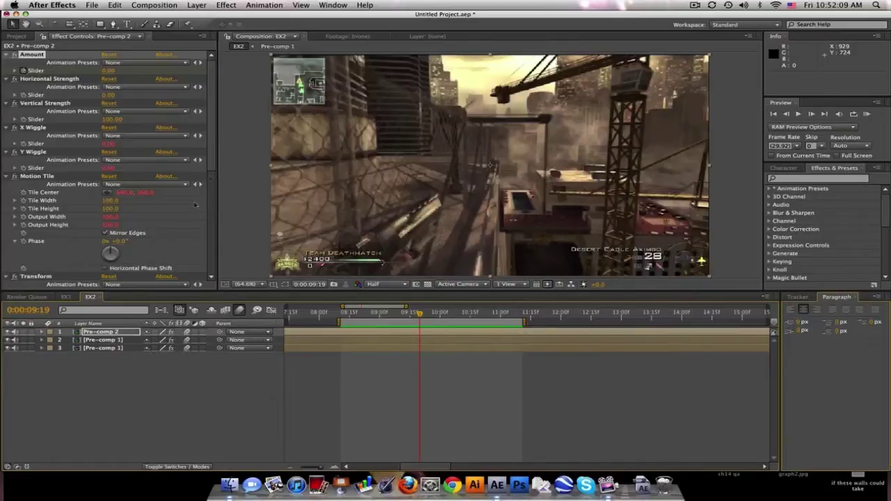
key("Return")
key("u")
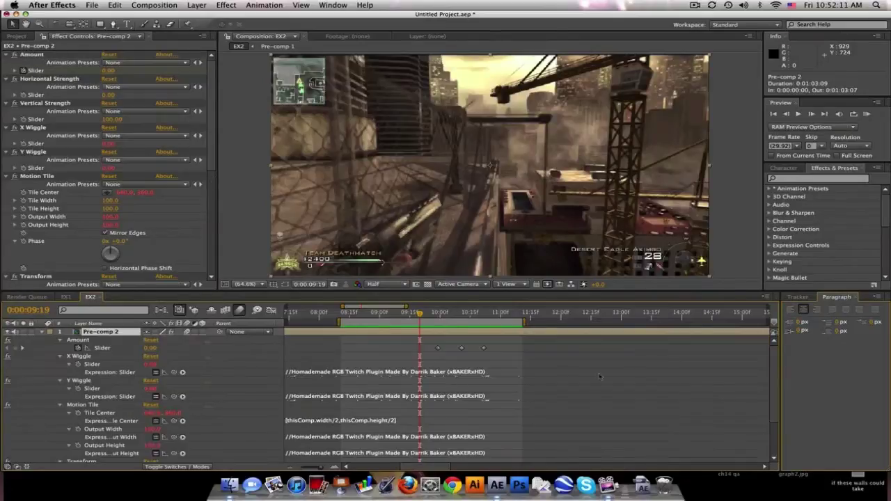
left_click(432, 372)
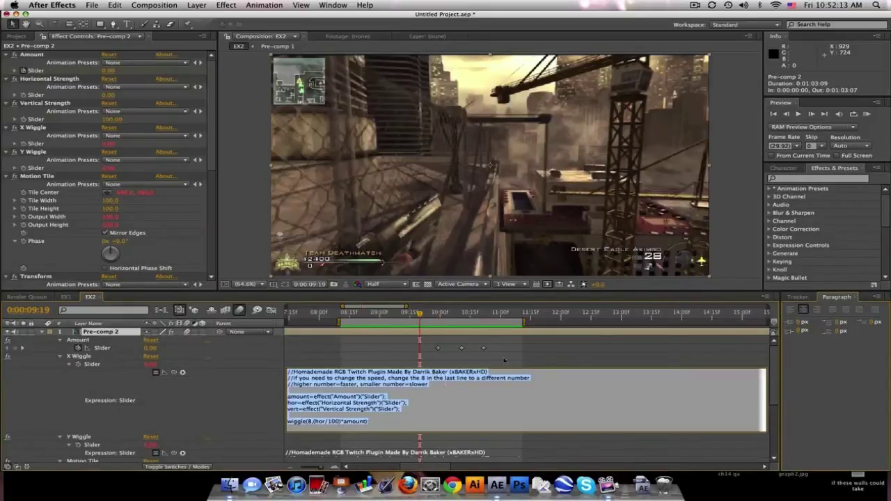
scroll(750, 387, "down", 2)
left_click(514, 387)
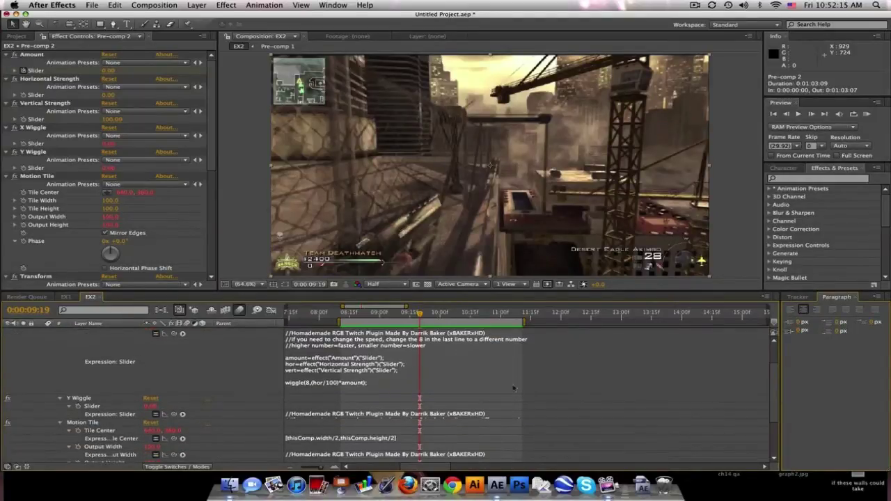
left_click(459, 416)
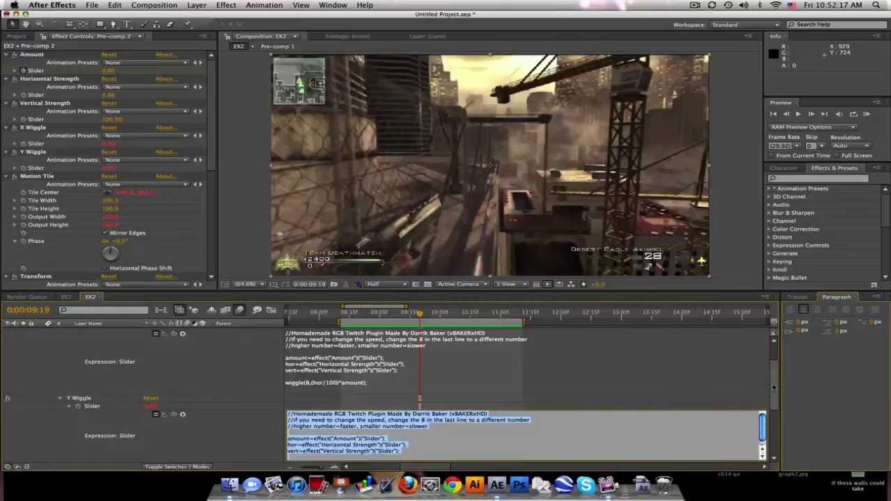
left_click(696, 427)
scroll(696, 427, "down", 3)
left_click(489, 387)
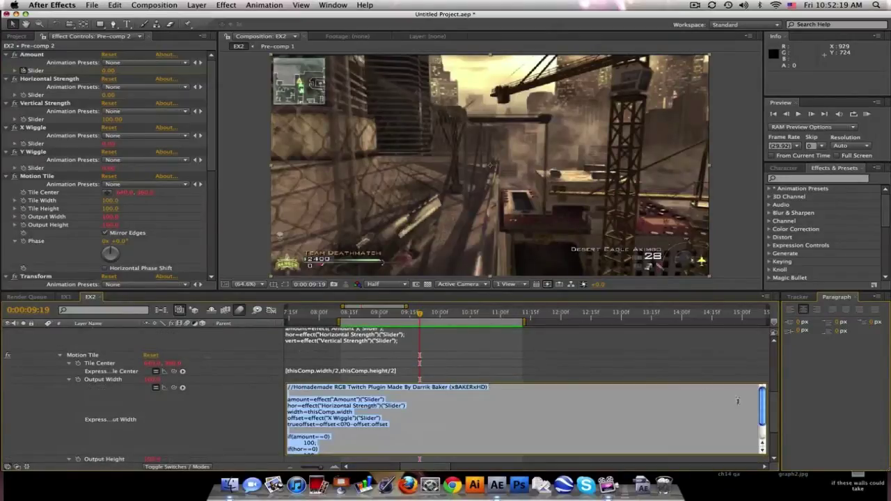
scroll(762, 410, "down", 3)
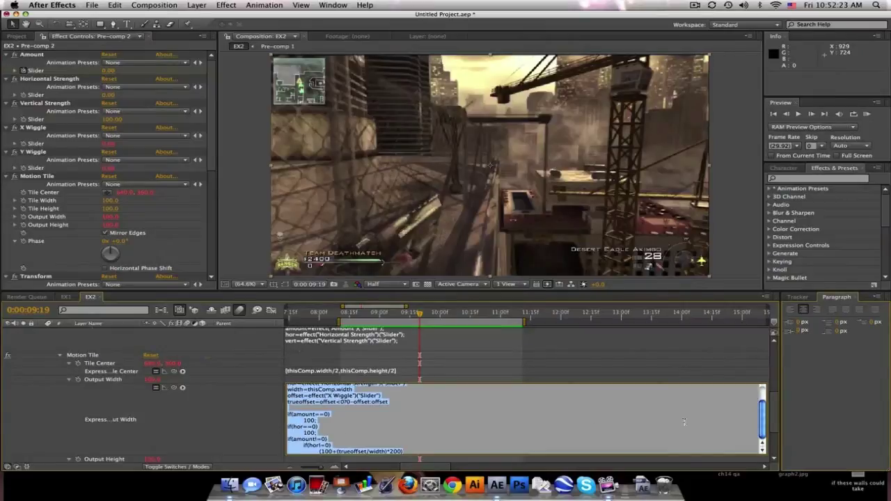
scroll(661, 421, "down", 2)
left_click(638, 425)
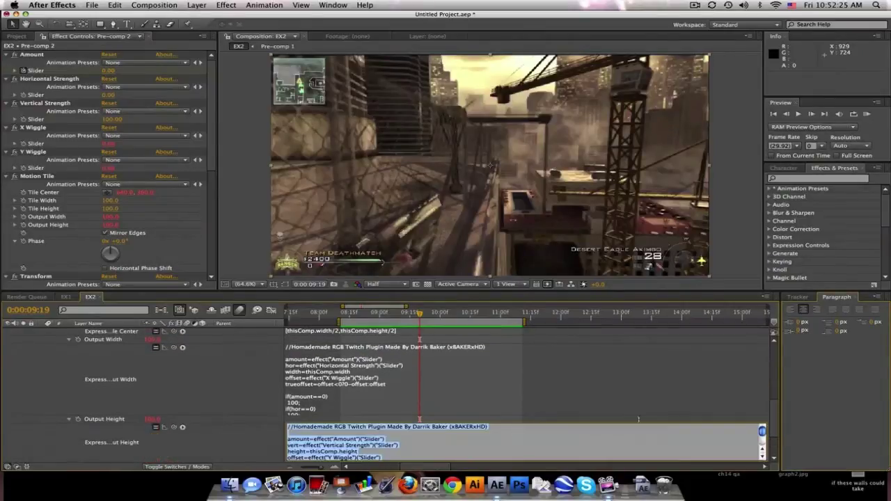
scroll(726, 420, "down", 1)
scroll(727, 420, "down", 1)
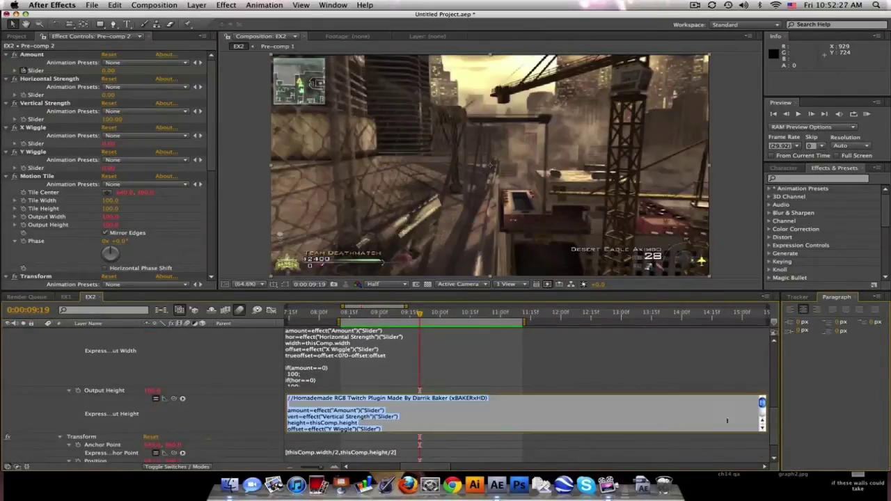
left_click_drag(762, 402, 761, 412)
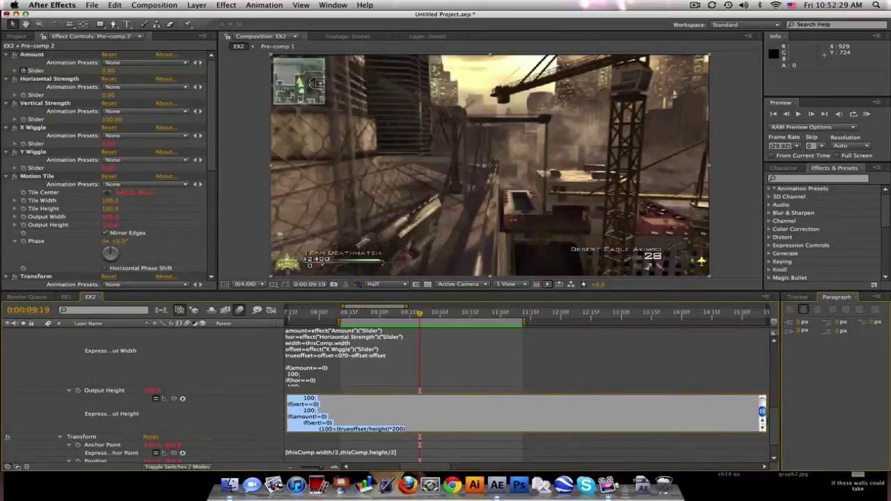
left_click(486, 444)
scroll(485, 444, "down", 1)
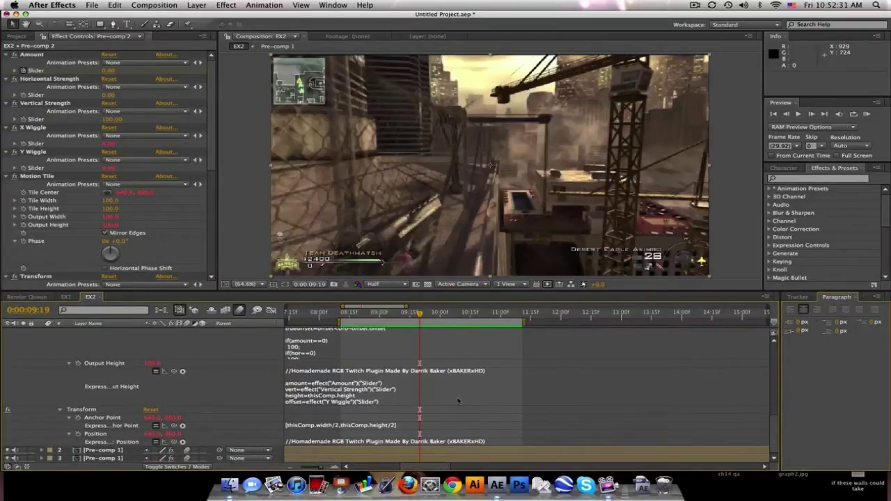
left_click_drag(769, 407, 769, 349)
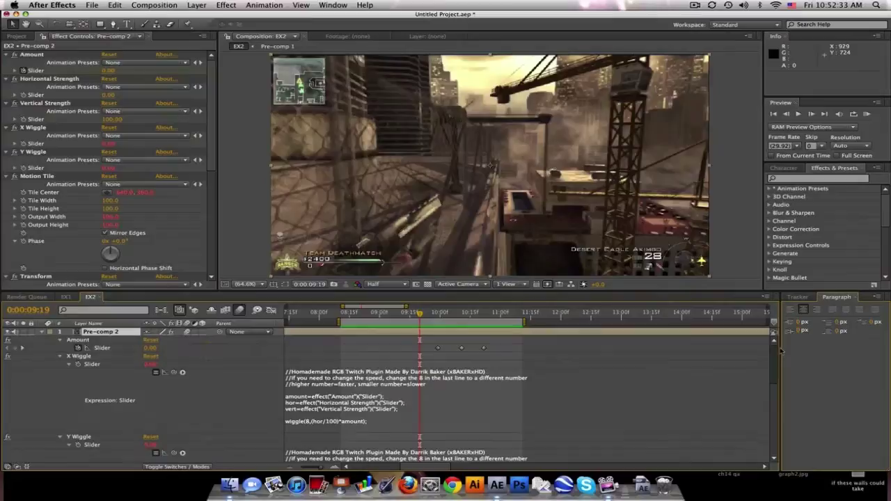
Make a new composition from the dF Challenge footage and set time to 0:00:02:11.
left_click(41, 333)
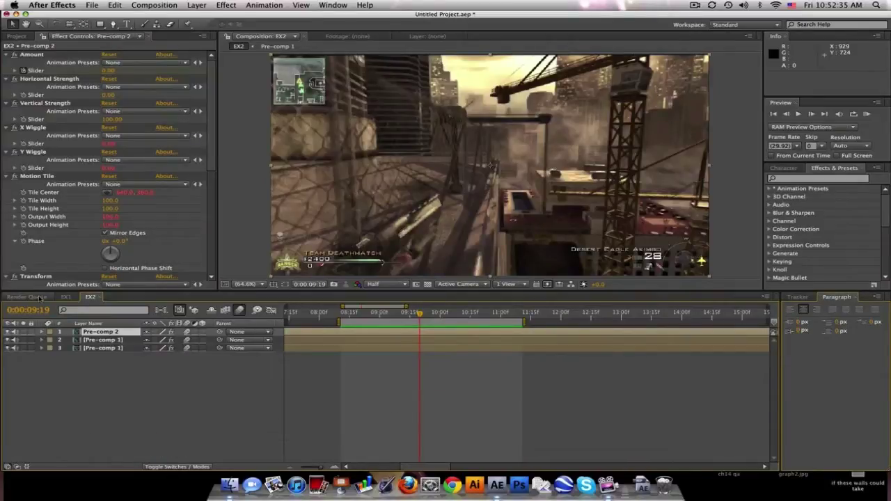
left_click(17, 37)
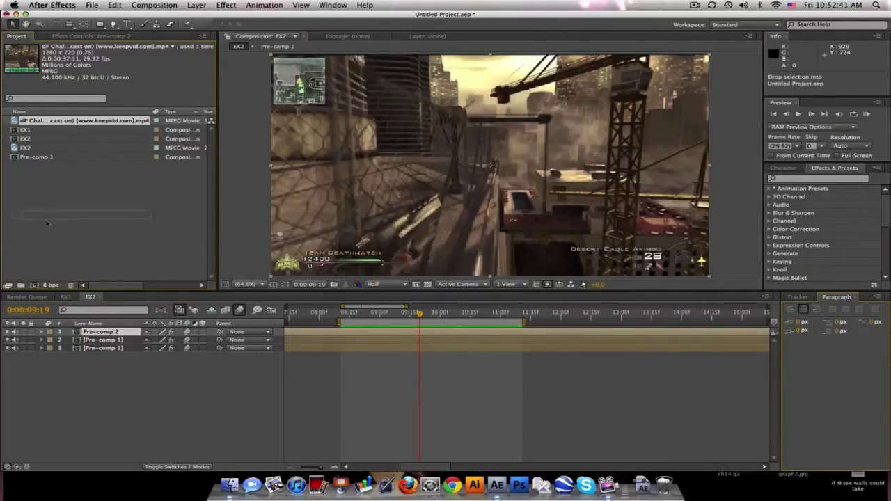
left_click_drag(45, 121, 34, 284)
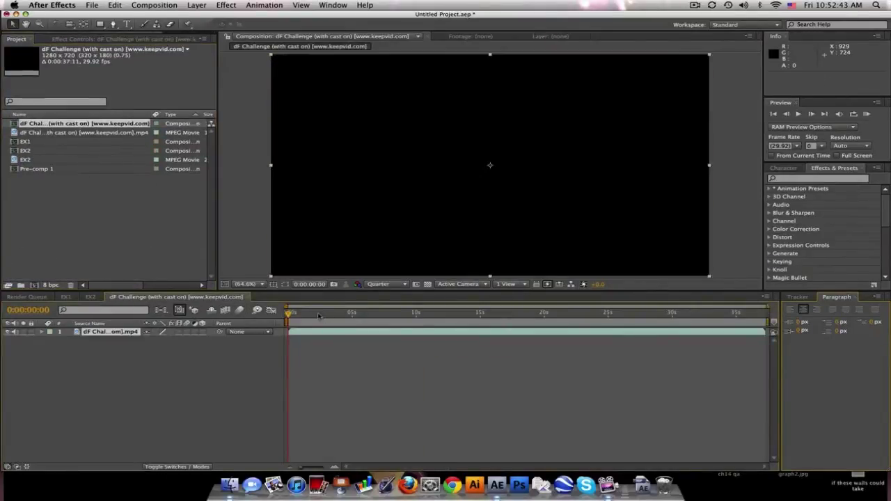
left_click_drag(289, 313, 318, 313)
left_click(150, 364)
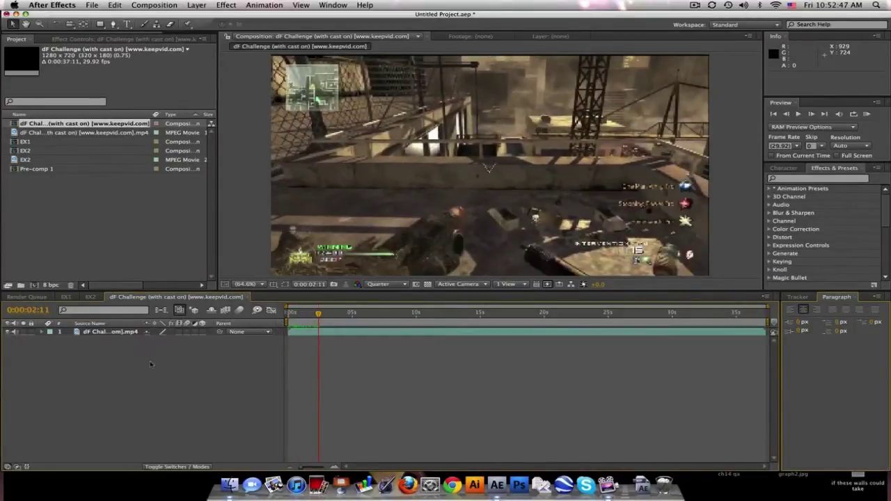
Drop the HomemadeRGBTwitch preset from Effects & Presets onto the gameplay layer, then reselect it.
left_click(845, 178)
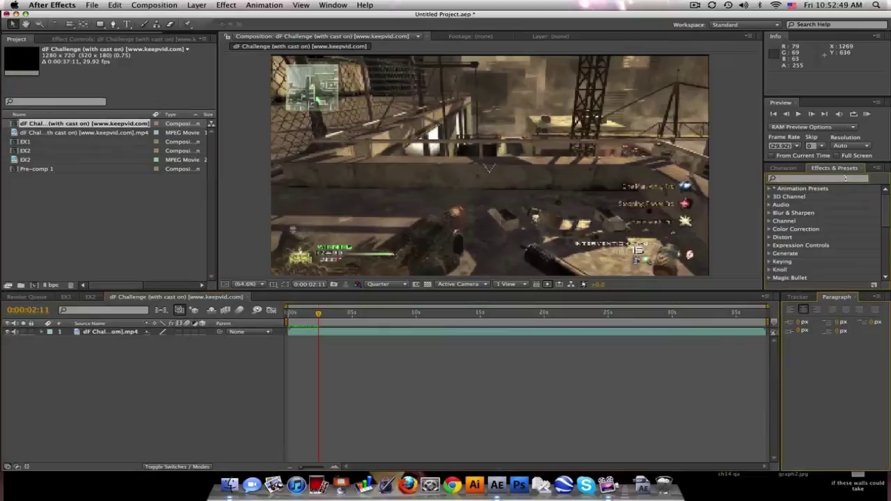
type("d")
type("g")
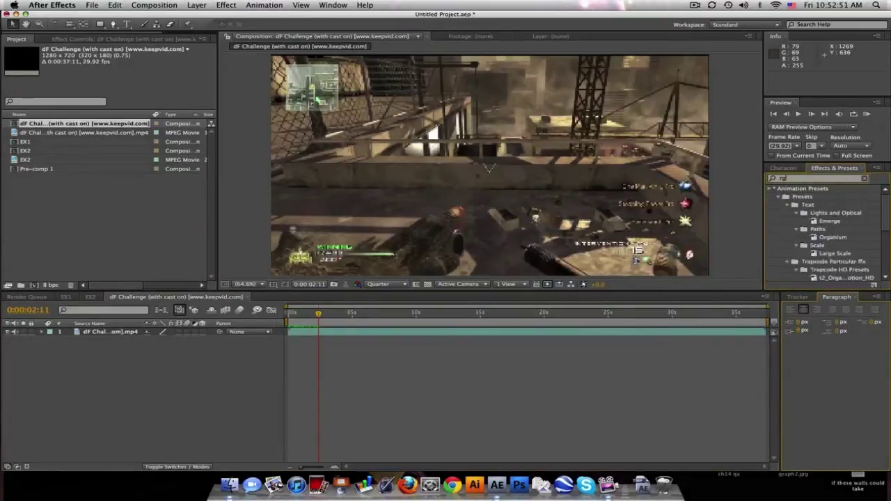
type("b")
left_click(844, 205)
mouse_move(844, 207)
left_mouse_down()
mouse_move(477, 346)
mouse_move(479, 332)
left_mouse_up()
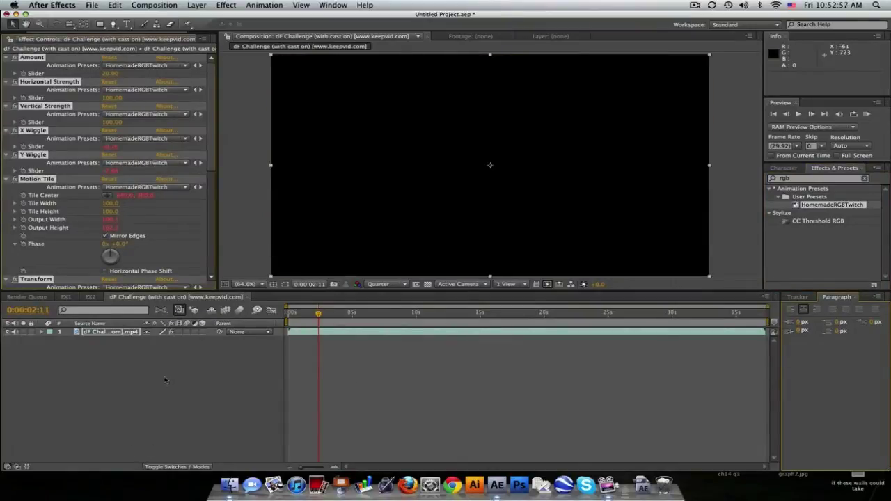
left_click(165, 380)
left_click(124, 333)
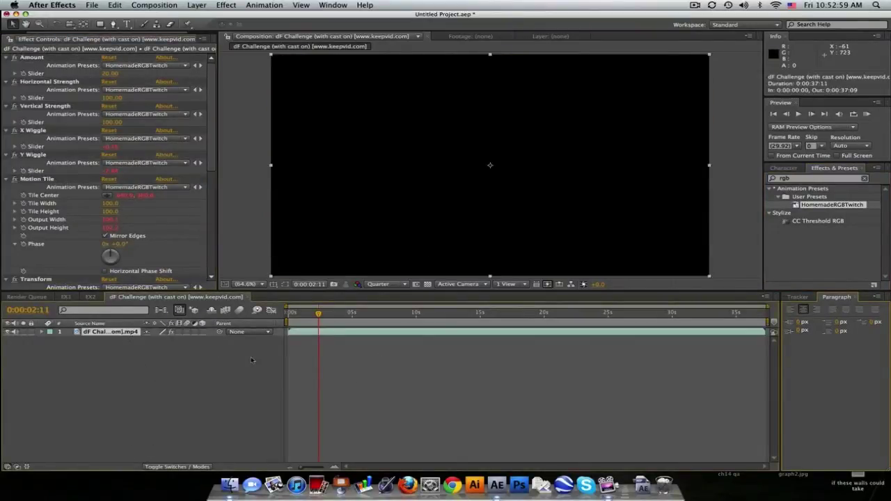
Duplicate the gameplay layer and set the first copy's Set Channels red source to Red.
key("super+d")
key("super+d")
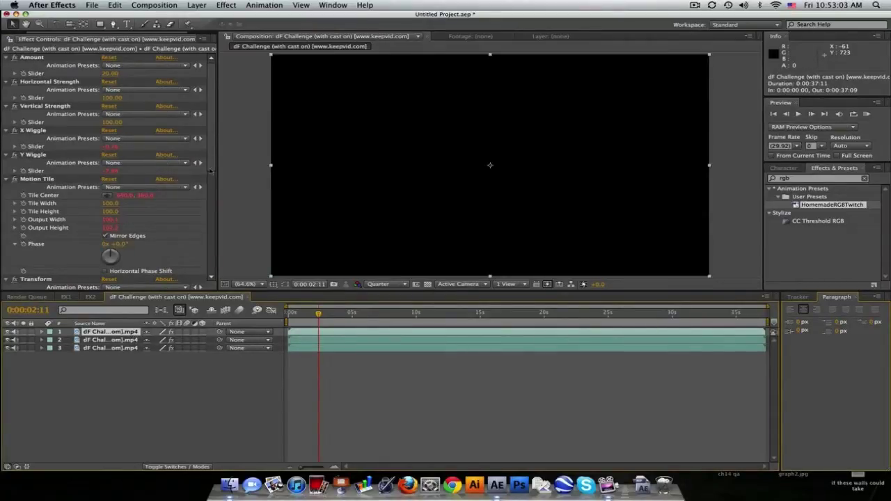
scroll(210, 171, "down", 3)
scroll(211, 170, "down", 5)
scroll(211, 170, "down", 2)
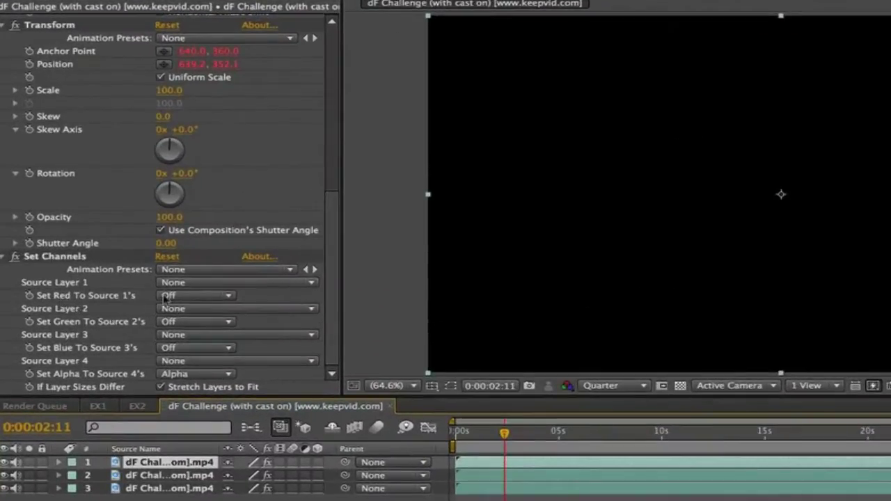
left_click(167, 298)
left_click(199, 190)
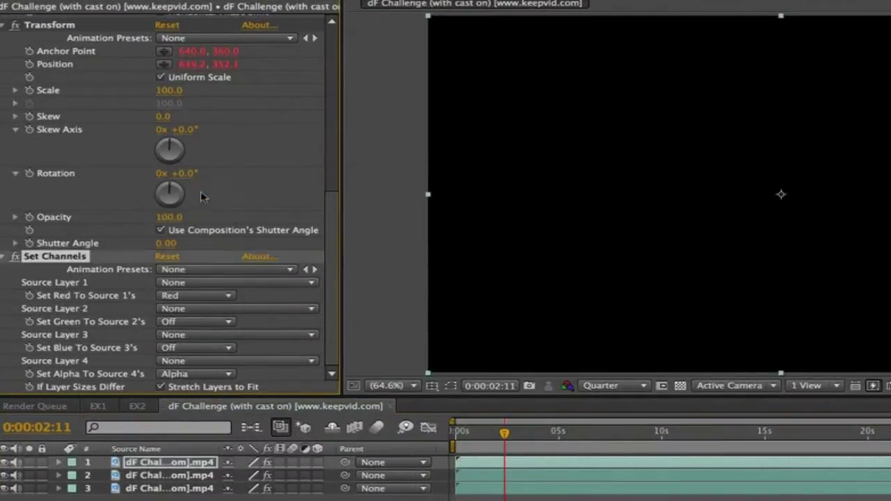
Set the second copy to pass green and the third copy's 'Set Blue To' to Blue.
left_click(188, 478)
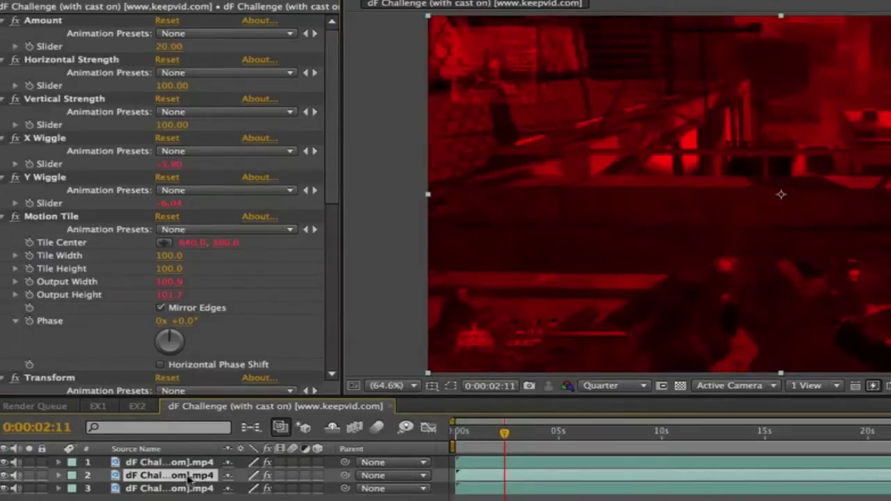
left_click_drag(326, 184, 193, 345)
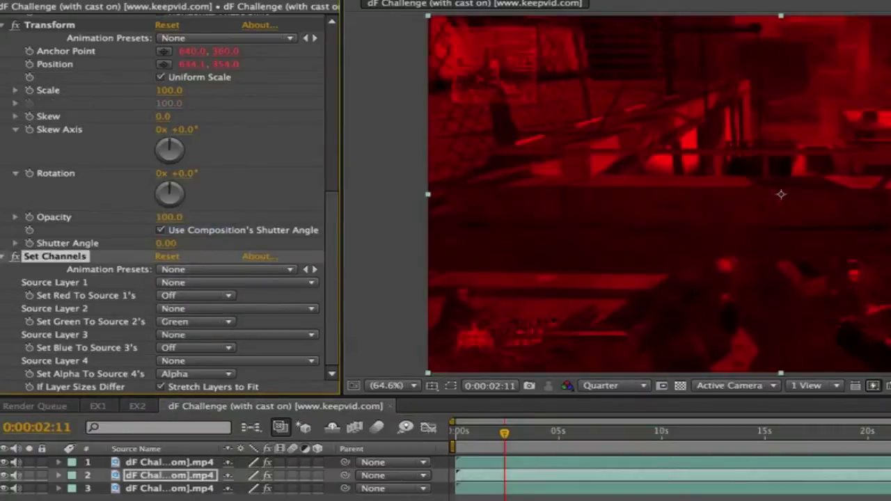
left_click(174, 489)
scroll(193, 278, "down", 10)
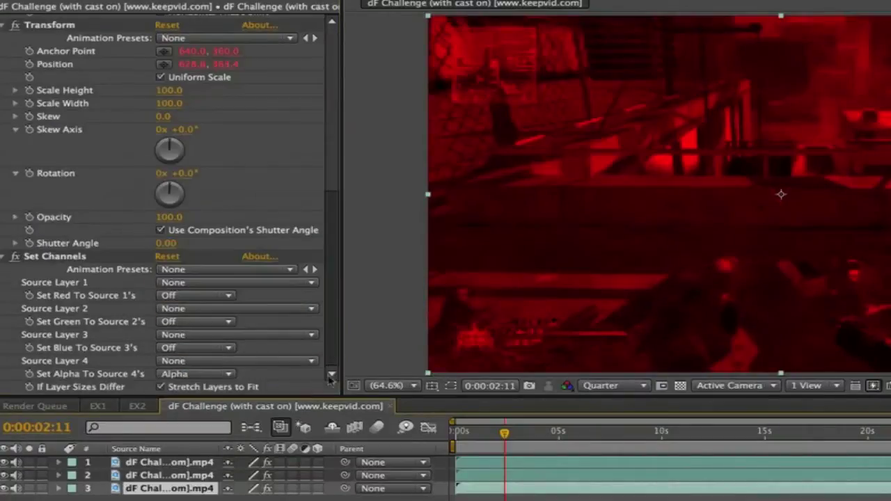
left_click(193, 347)
left_click(193, 273)
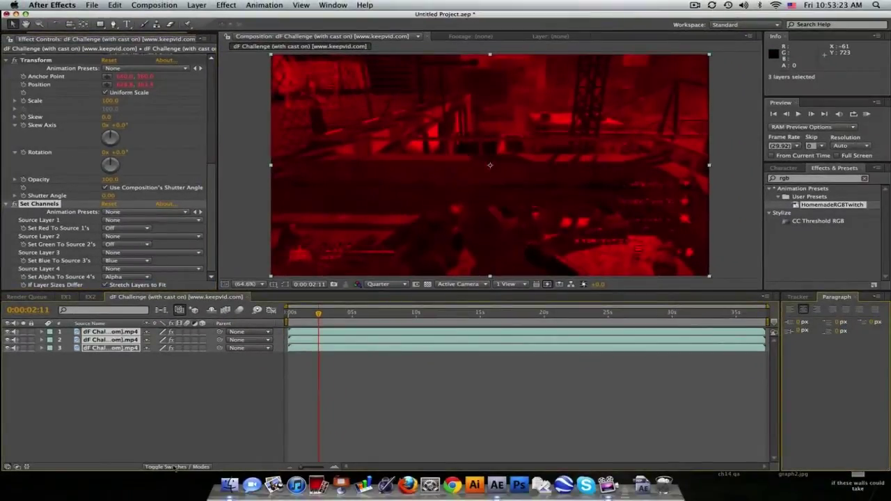
Set all three layers to Screen blending mode and the viewer resolution to Half.
left_click(174, 466)
left_click(167, 332)
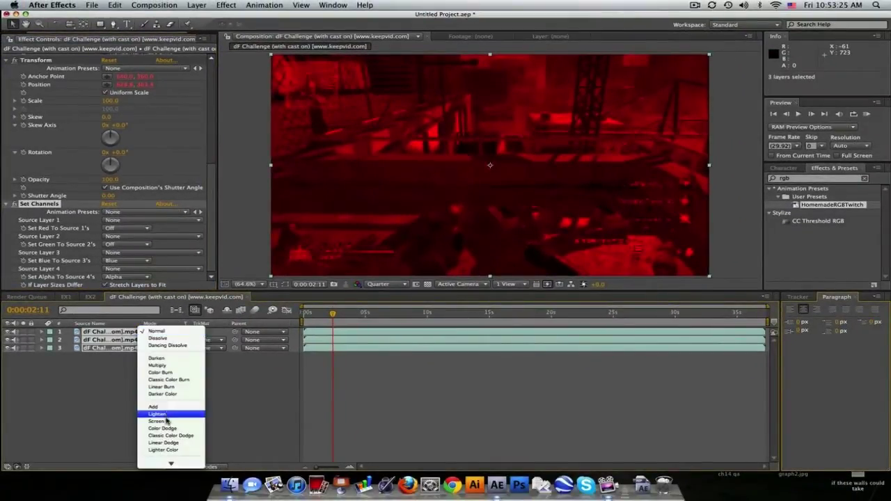
left_click(174, 416)
left_click(388, 392)
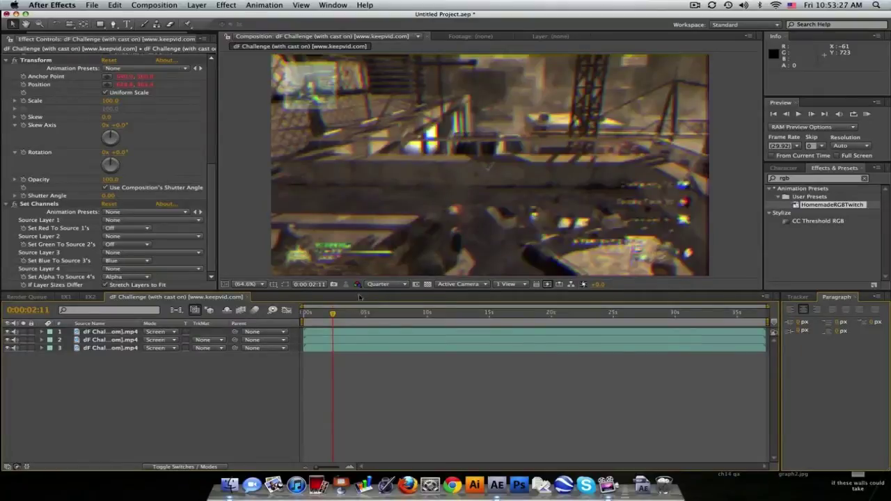
left_click(382, 284)
left_click(380, 318)
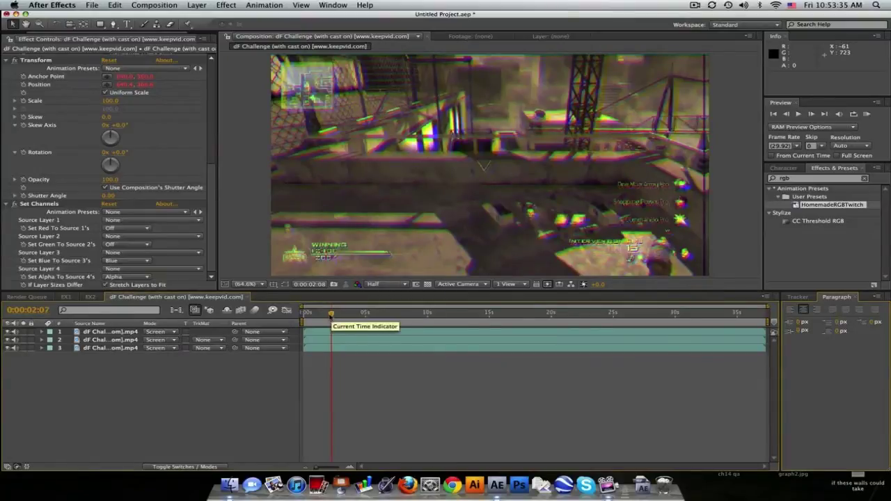
Scrub to 0:00:03:07 to check the glitch, then select the three gameplay layers.
left_click_drag(331, 315, 328, 314)
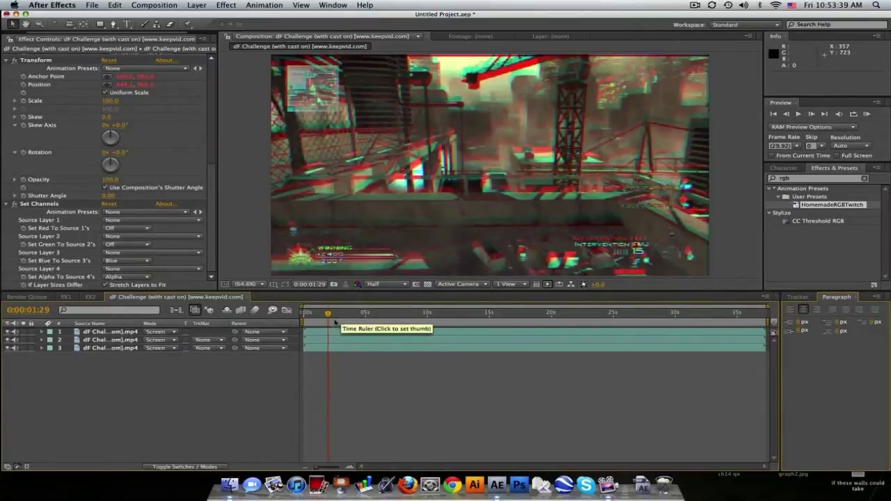
left_click_drag(328, 315, 344, 315)
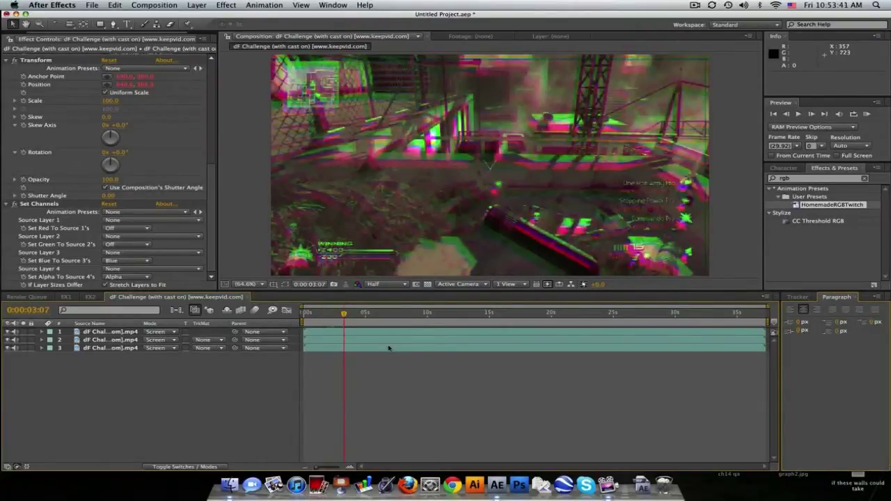
left_click_drag(213, 238, 228, 96)
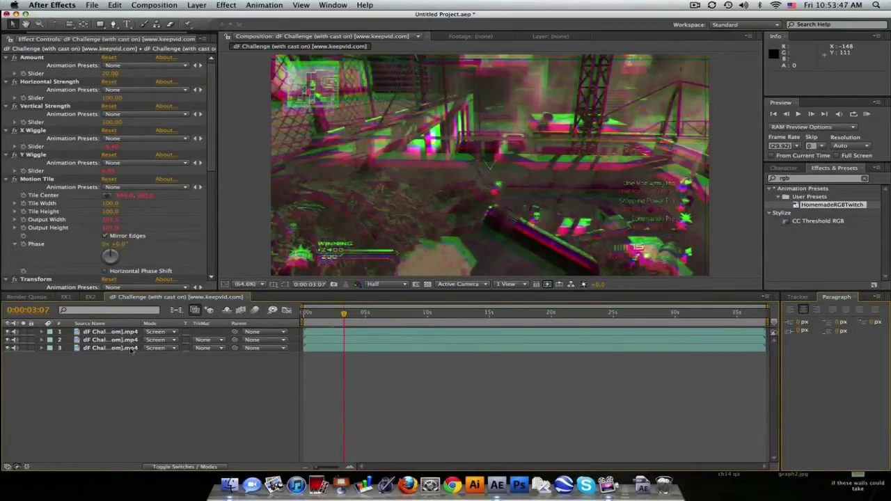
left_click(130, 348)
left_click(131, 332)
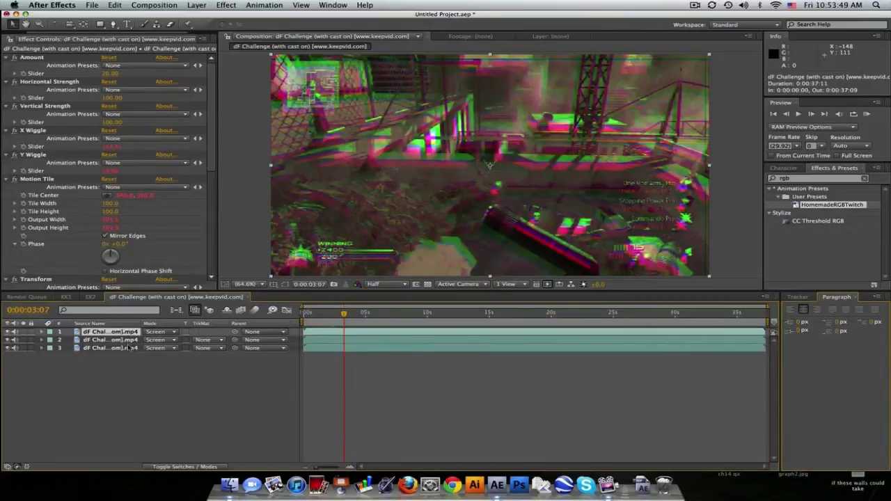
left_click(130, 348)
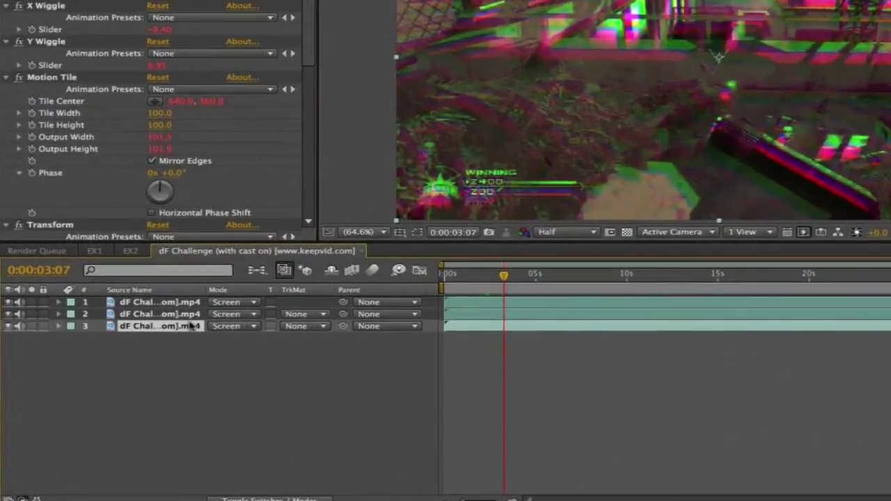
Reveal the Amount slider effects of all three layers in a maximized timeline.
key("e")
left_click(83, 342)
left_click(160, 314)
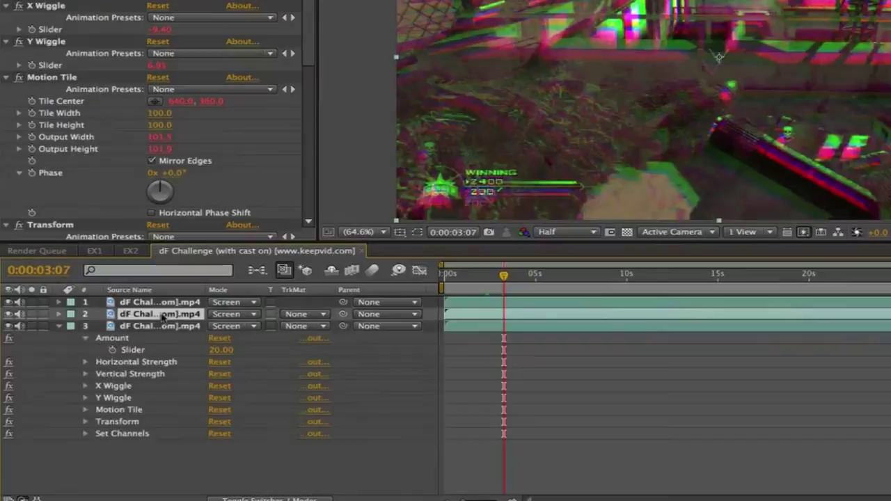
key("e")
left_click(86, 326)
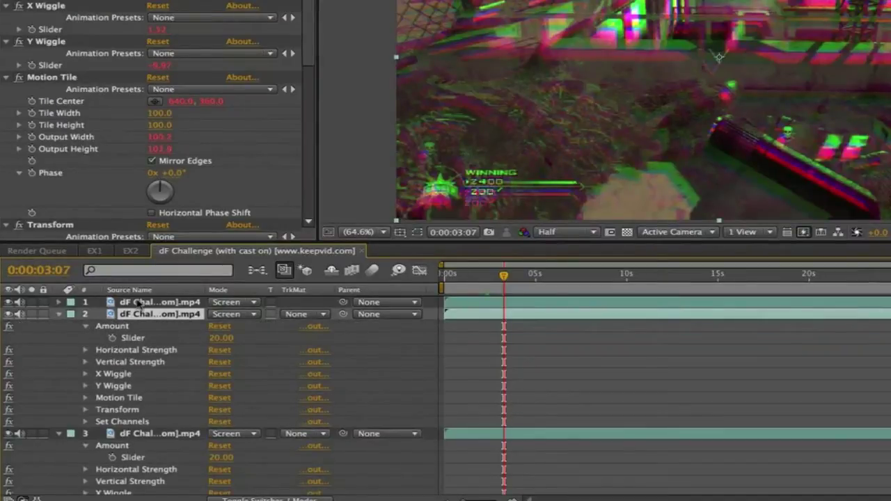
key("ctrl+Up")
key("Delete")
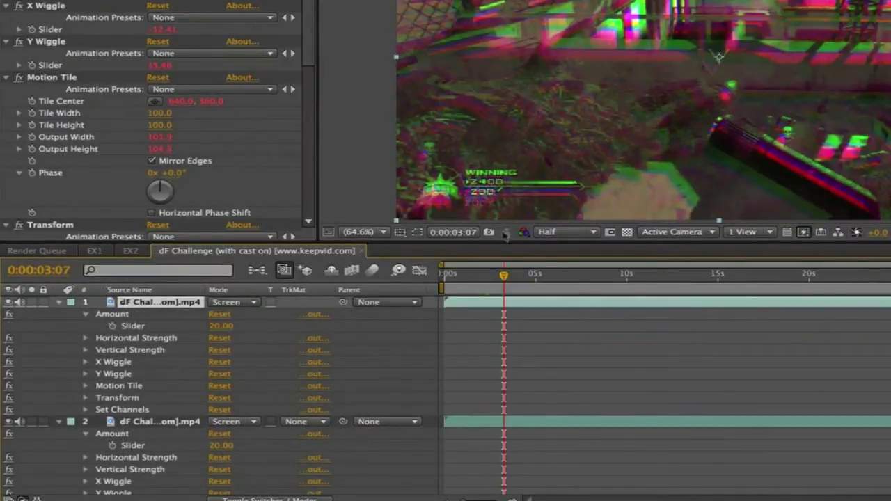
key("grave")
scroll(406, 76, "down", 2)
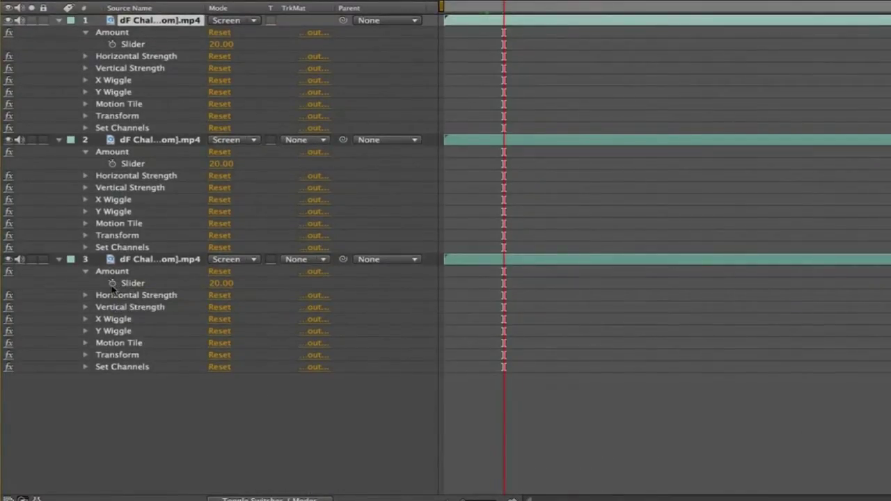
Pickwhip layer 3's and layer 2's Amount expressions to layer 1's Amount Slider.
left_click(112, 284, "alt")
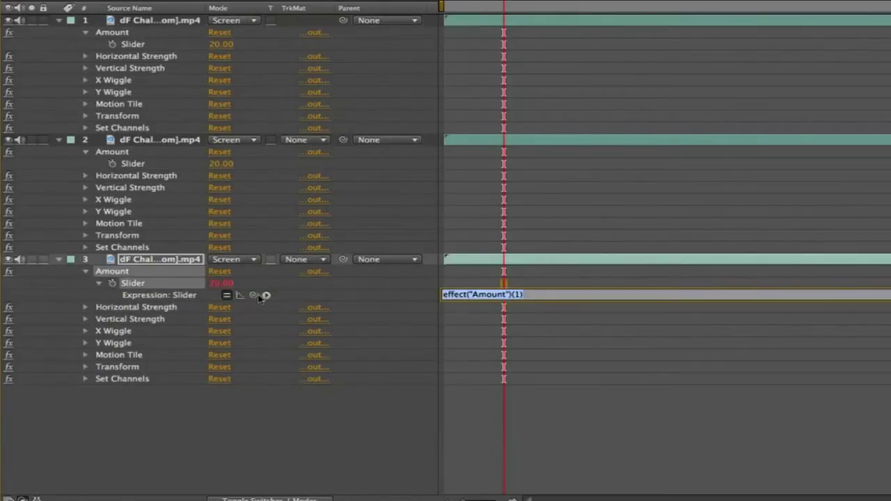
left_click_drag(253, 294, 144, 44)
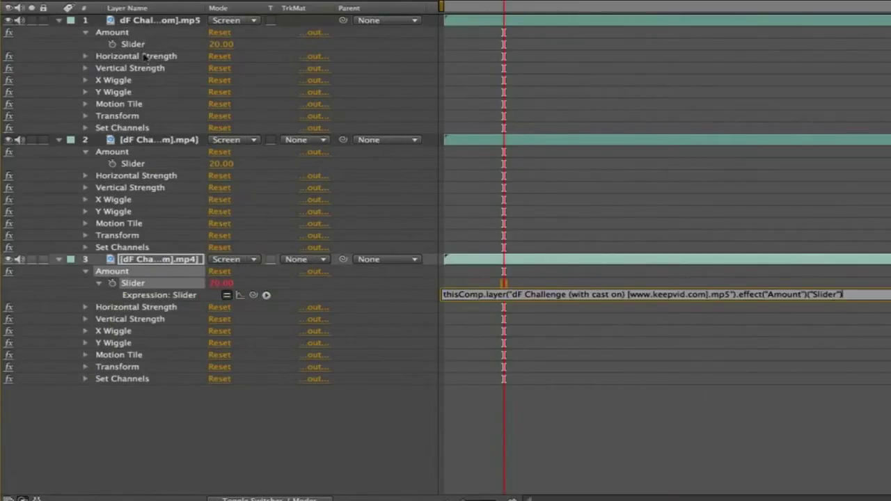
left_click(112, 164, "alt")
left_click_drag(254, 175, 138, 44)
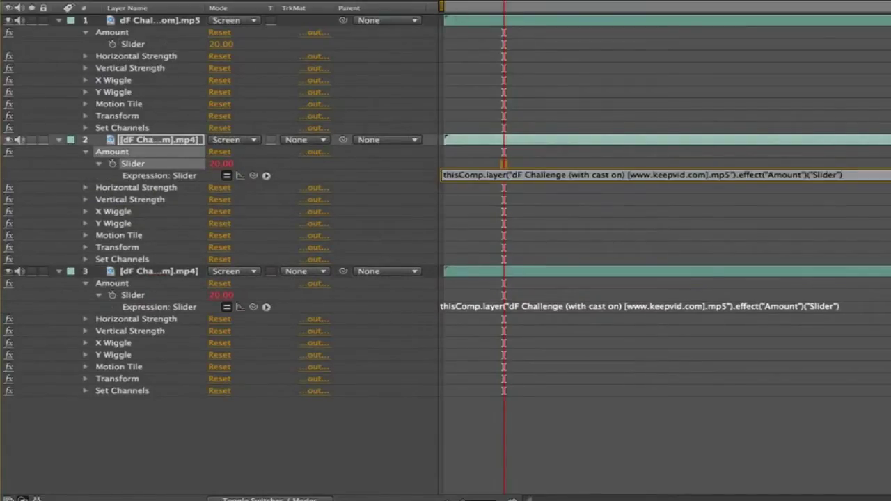
left_click(258, 50)
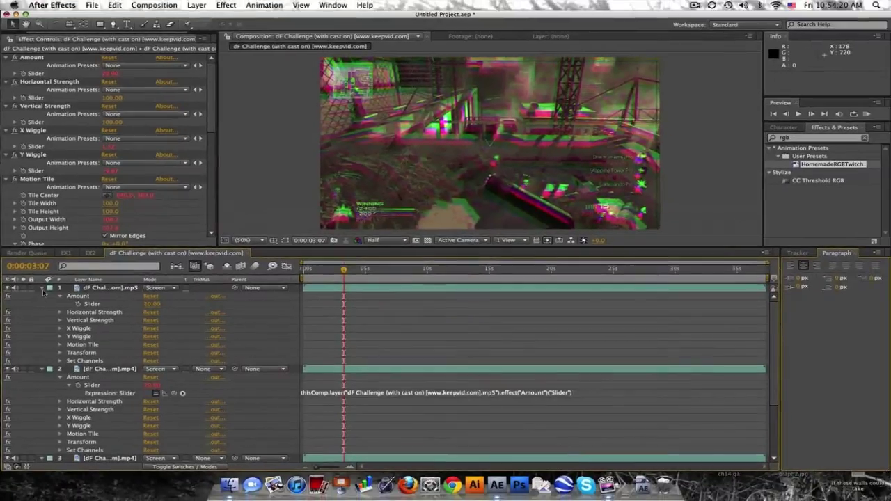
Collapse the property lists, enlarge the Composition panel, and select layer 1's Amount effect.
left_click(42, 288)
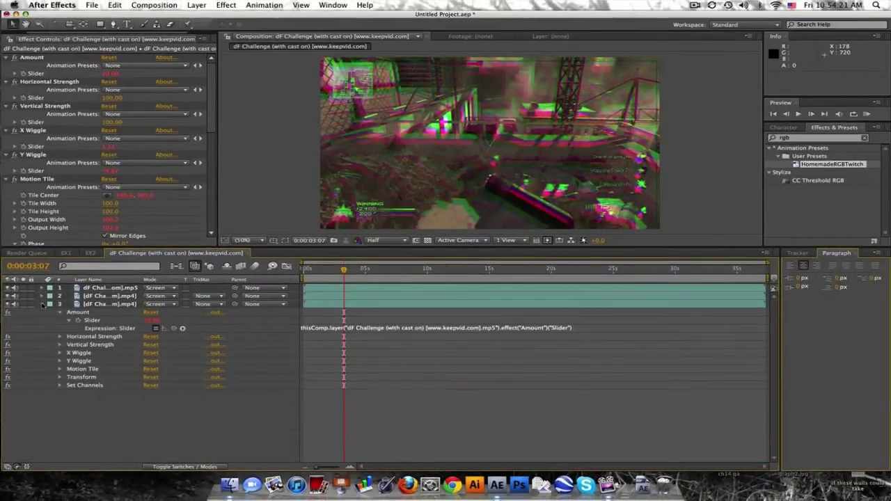
left_click(42, 304)
left_click_drag(485, 247, 485, 325)
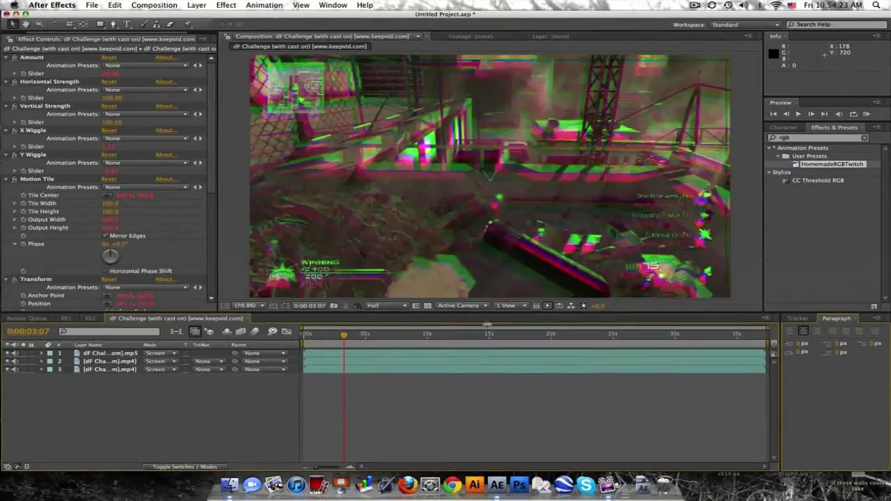
left_click(135, 366)
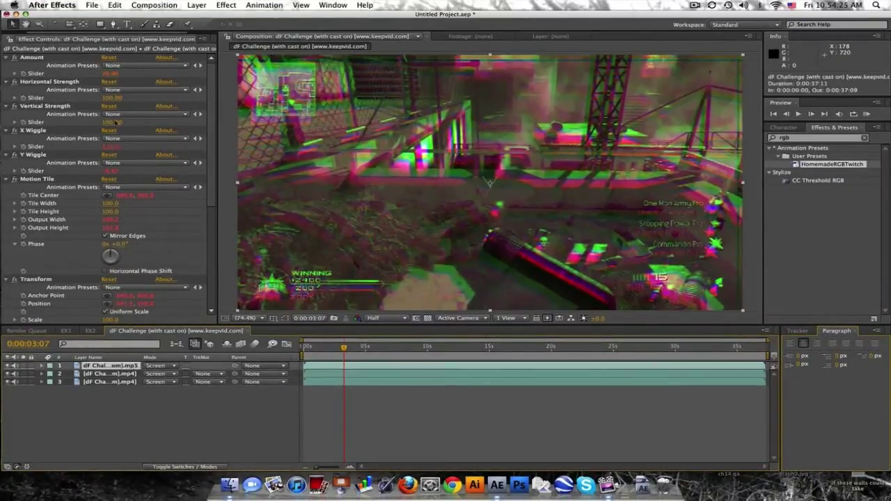
left_click(112, 74)
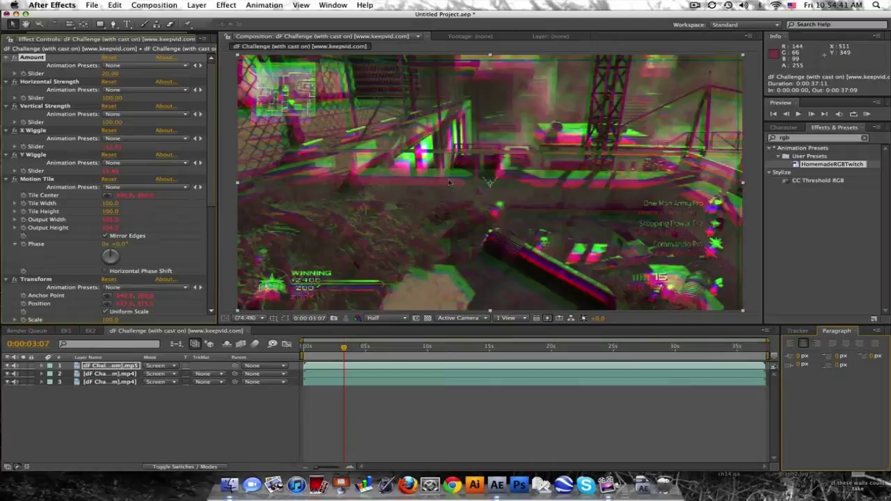
Set Horizontal Strength to 0 on the top and third layers, then preview a frame.
left_click(112, 97)
type("0")
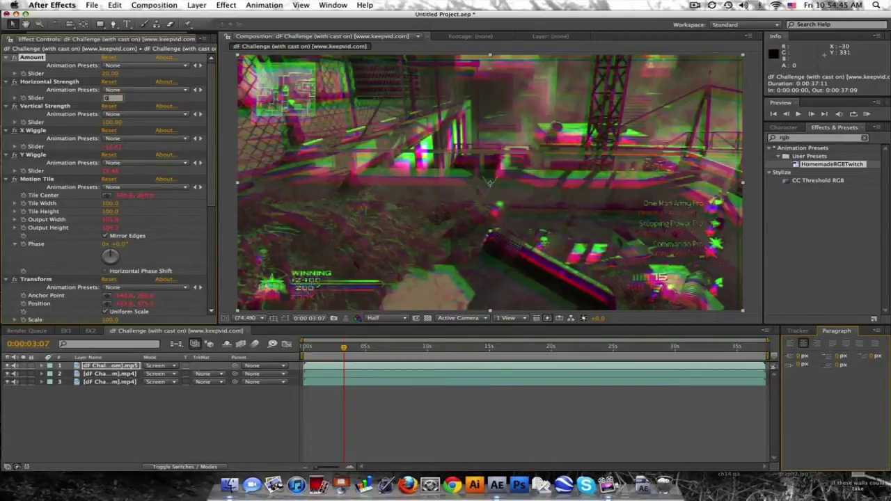
key("Return")
left_click(110, 374)
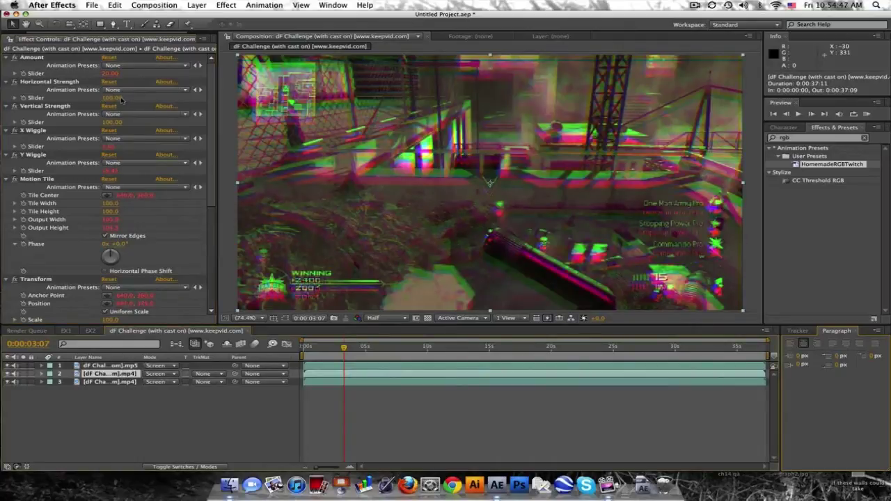
left_click(124, 382)
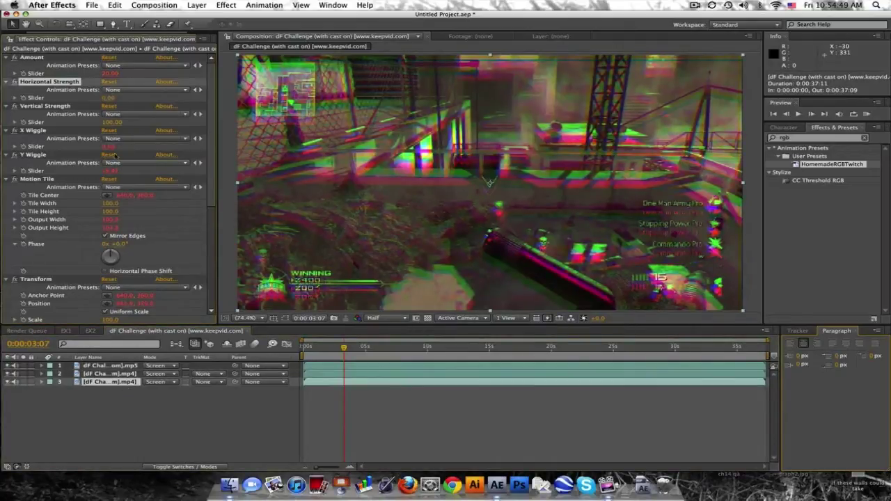
left_click(110, 97)
type("0")
key("Return")
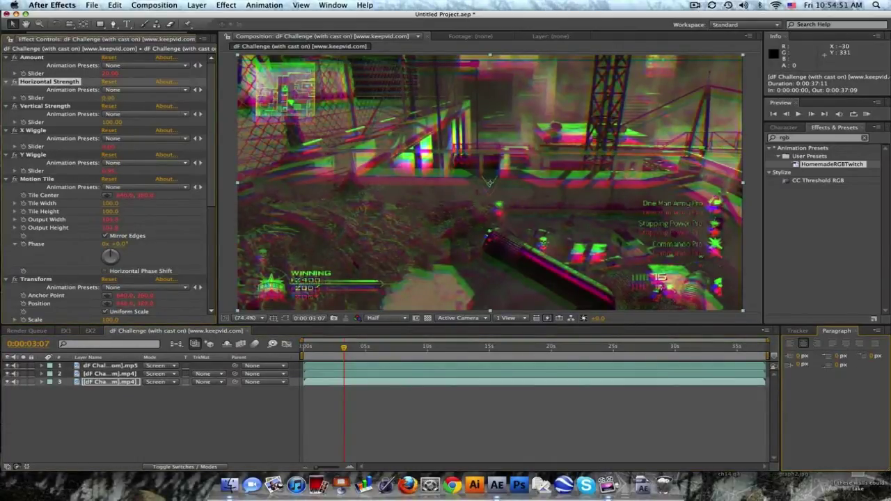
left_click_drag(318, 348, 340, 347)
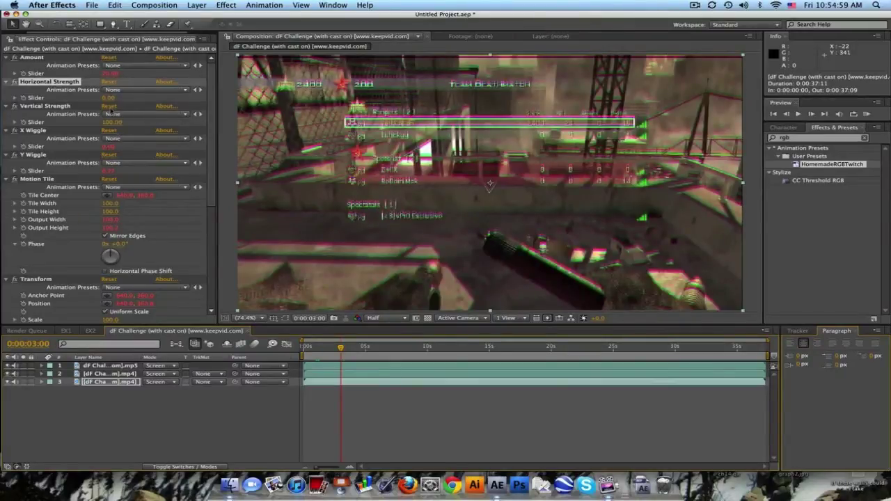
Raise the top layer's Horizontal Strength to 13, then 15, and scrub to about 0:00:05:09.
left_click(108, 97)
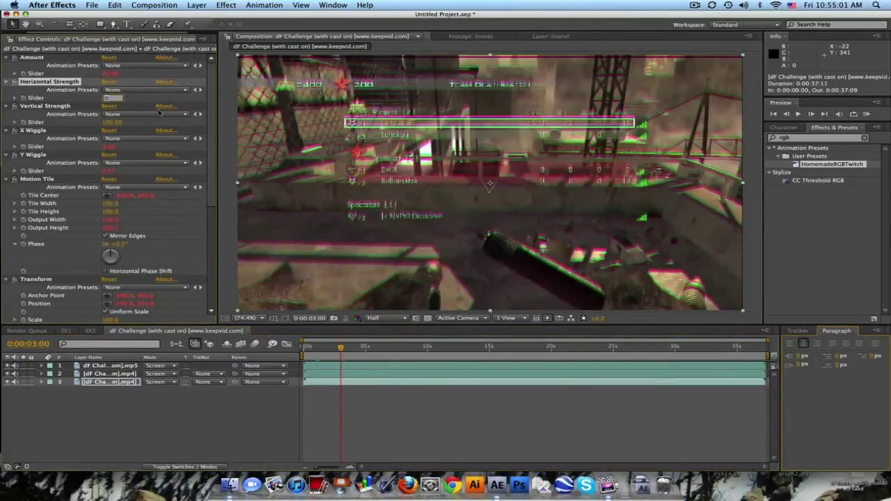
type("13")
key("Return")
left_click(111, 374)
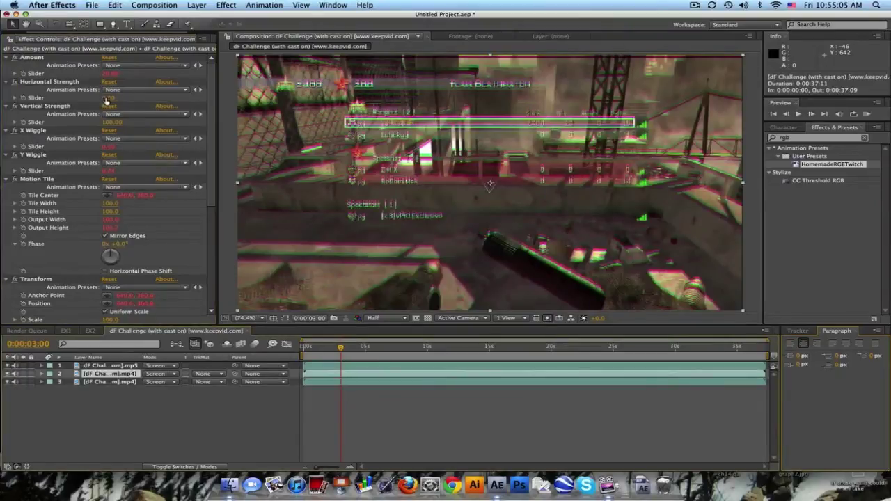
left_click(111, 366)
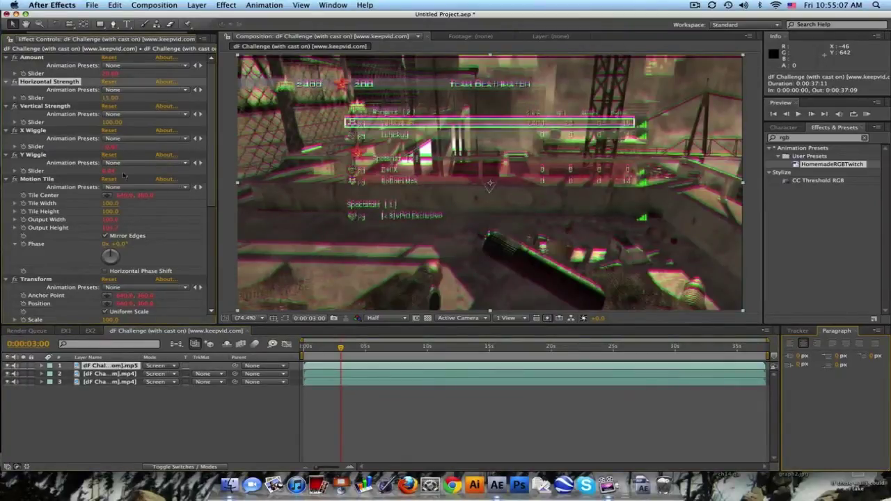
left_click(111, 98)
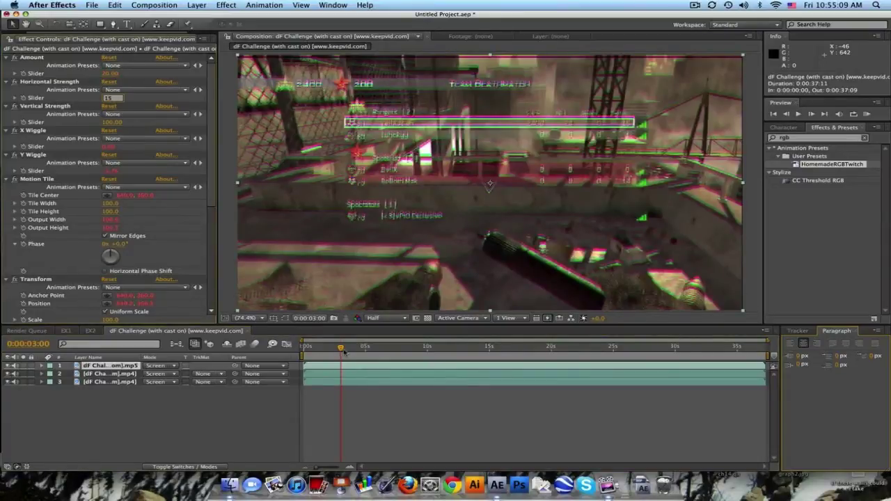
left_click_drag(343, 353, 357, 349)
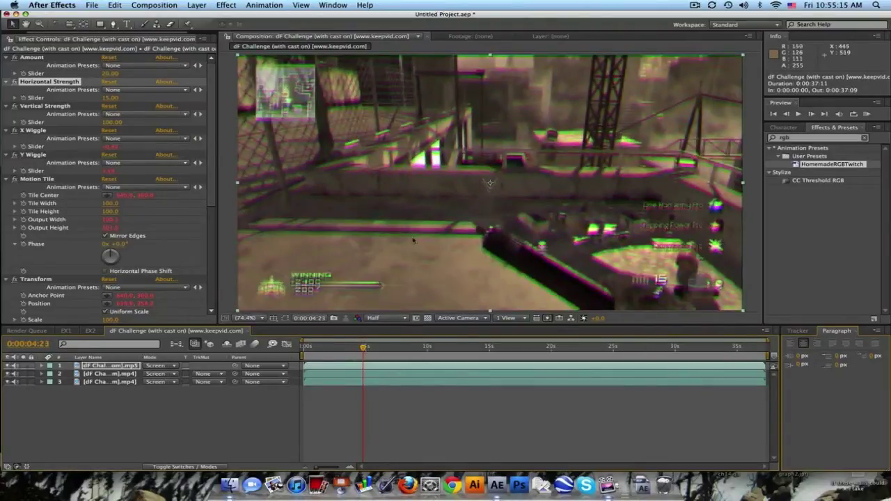
left_click_drag(364, 348, 369, 348)
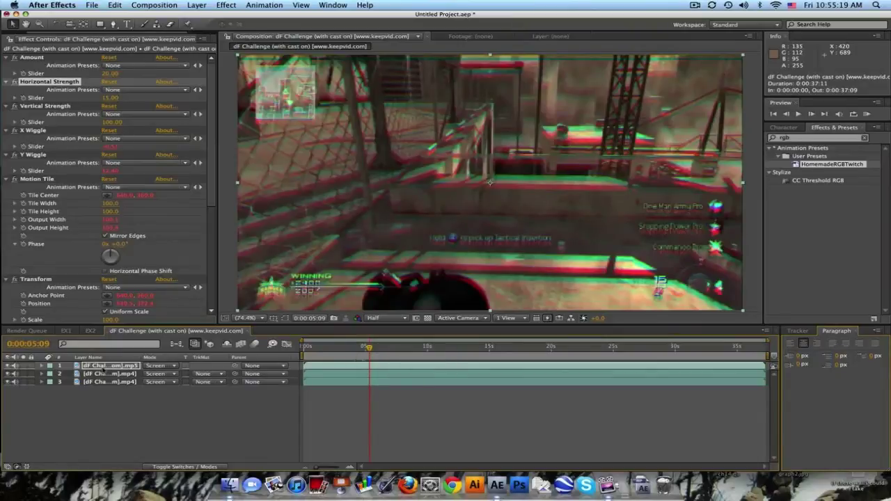
left_click(105, 366)
key("e")
key("e")
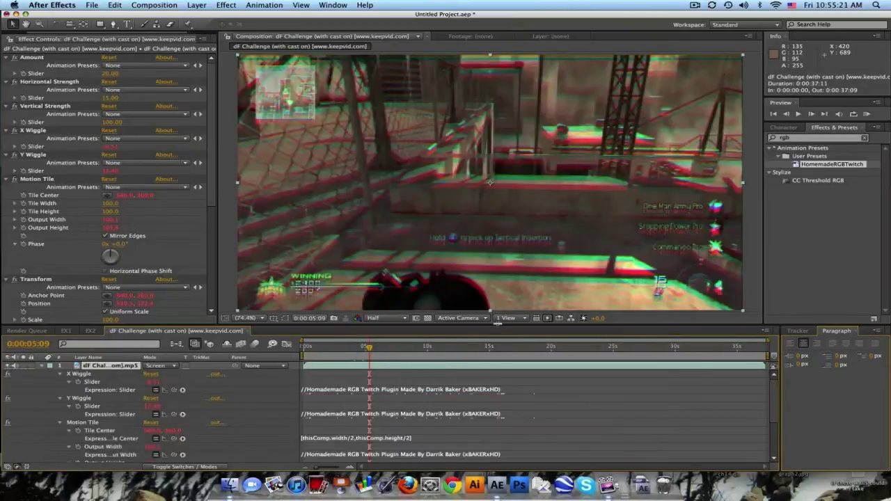
left_click_drag(498, 324, 495, 223)
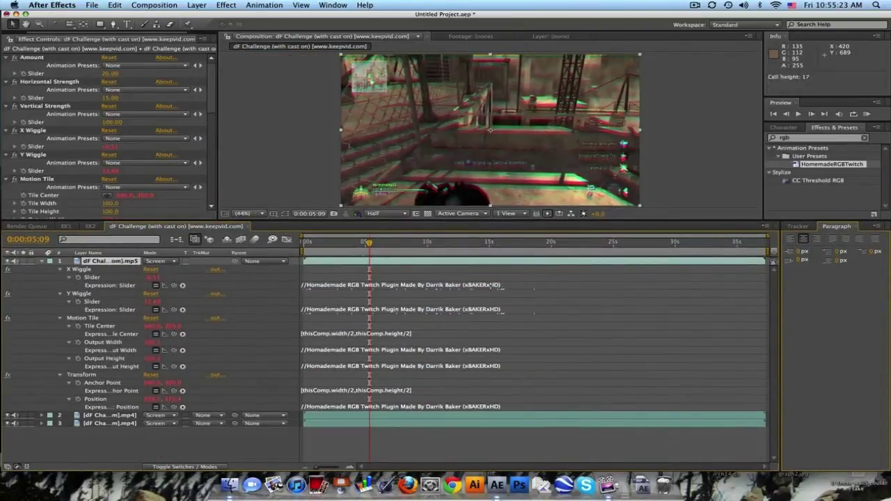
left_click(496, 286)
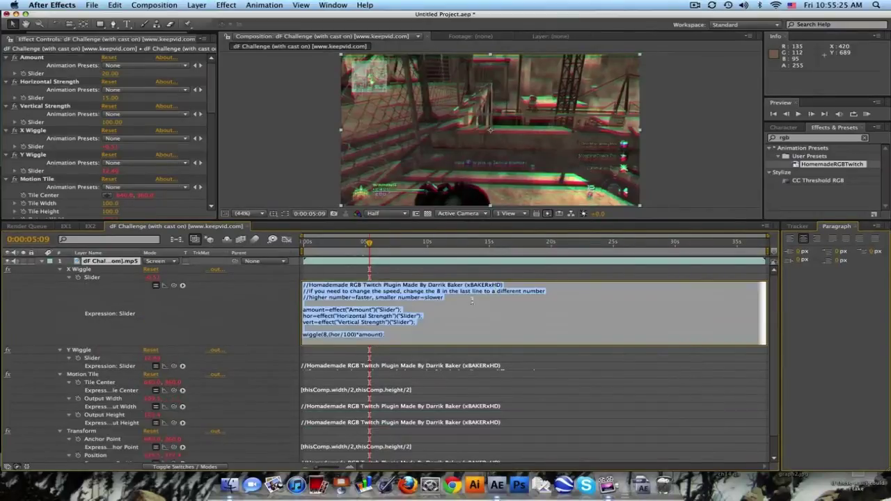
left_click(470, 298)
left_click_drag(304, 285, 437, 291)
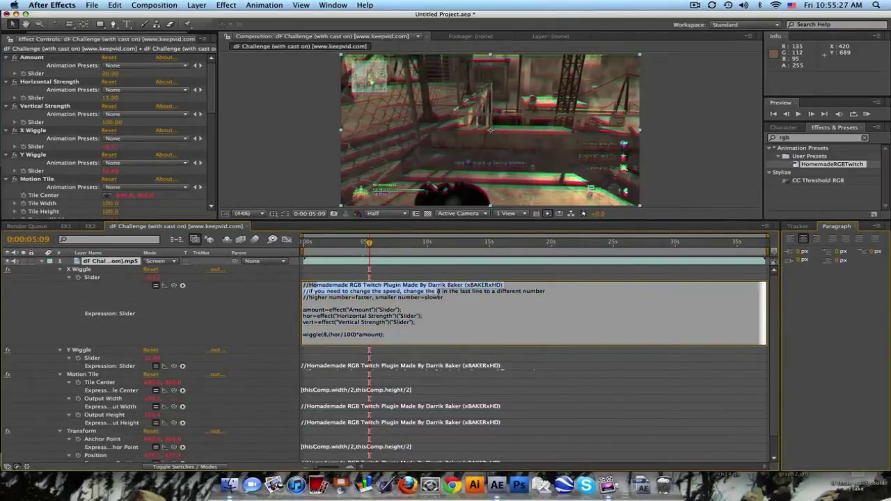
left_click(466, 300)
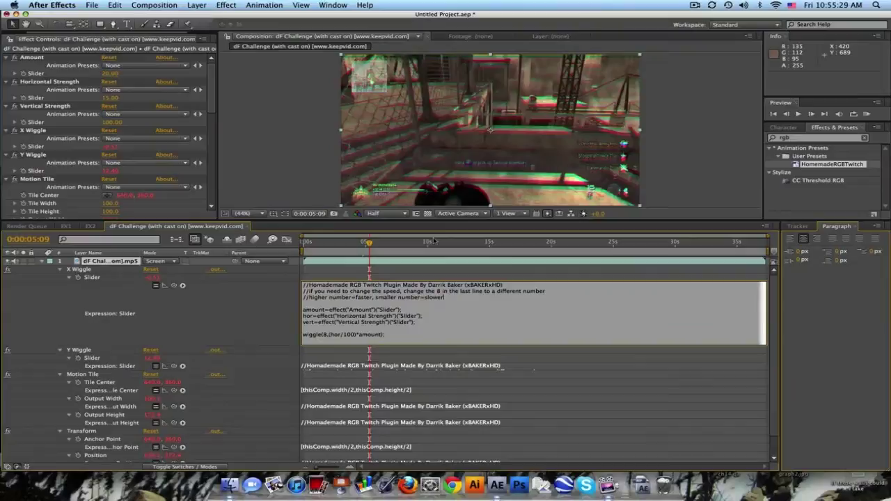
left_click(416, 364)
left_click(481, 347)
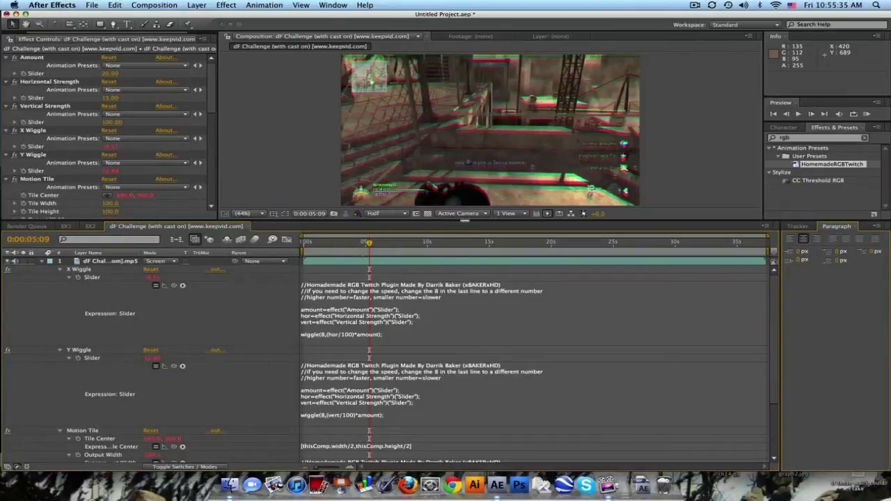
left_click_drag(465, 220, 465, 284)
Add a zero Amount keyframe on the top layer around 6:26.
left_click(42, 326)
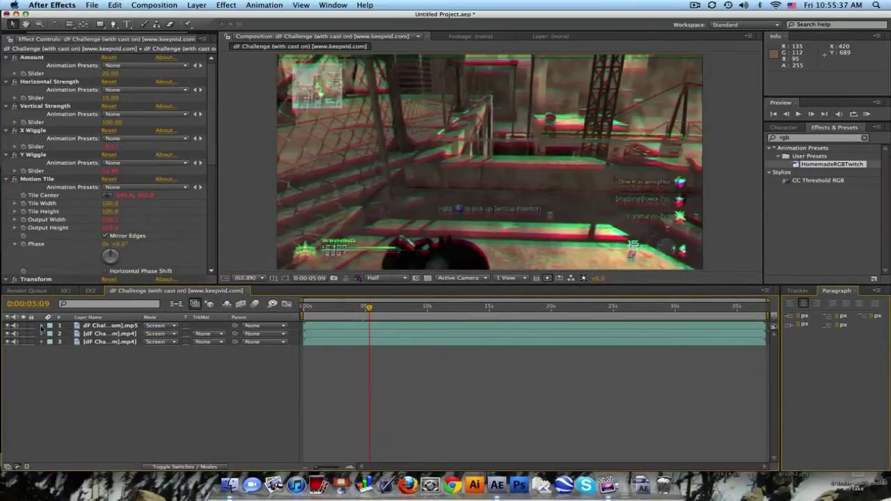
left_click(81, 327)
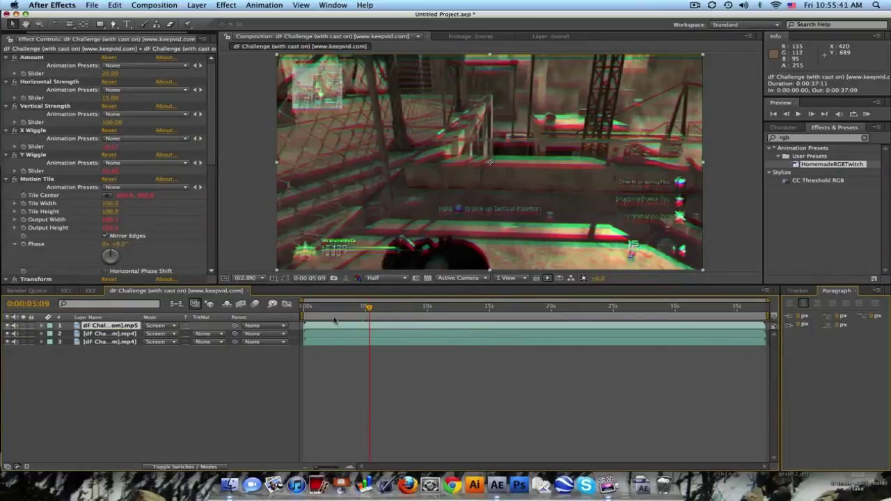
left_click(138, 59)
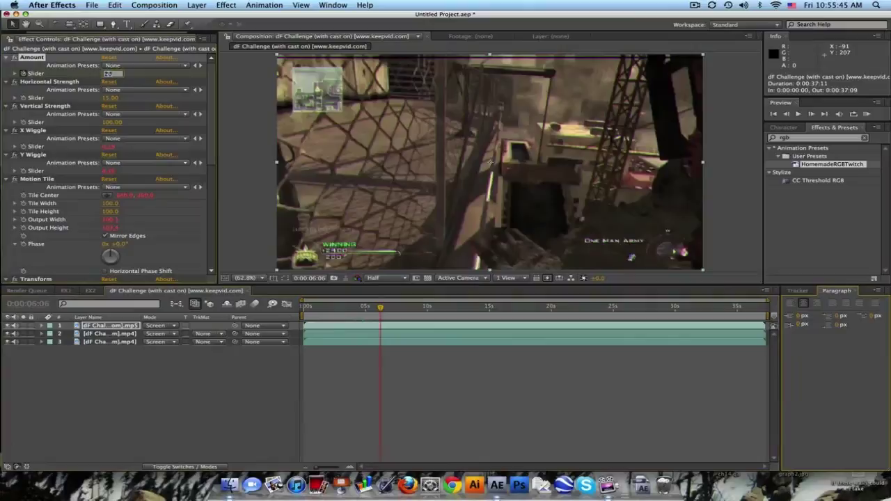
left_click(390, 309)
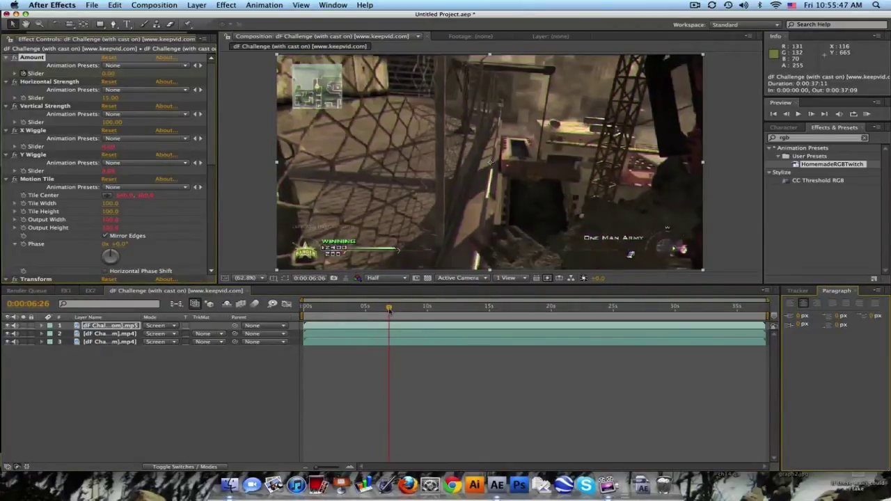
key("u")
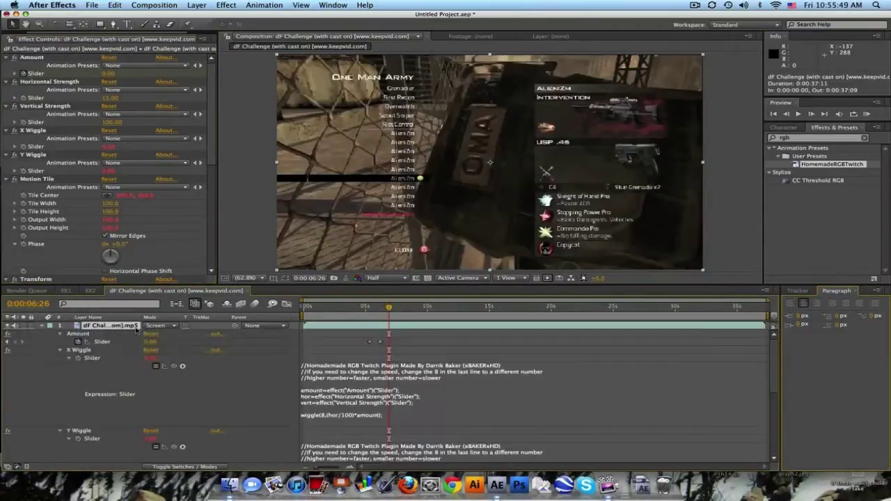
left_click(19, 341)
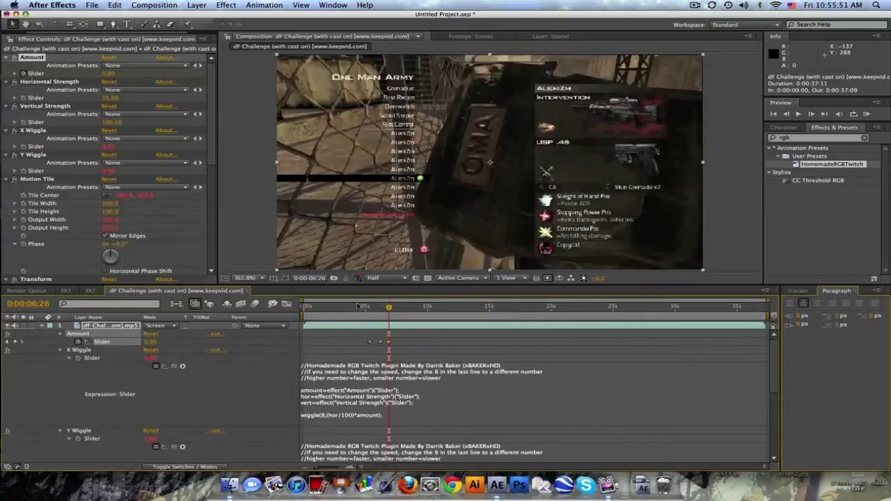
Key Amount to 50 at 7:01 and back to 0 two frames later, then scrub to 7:21.
left_click(392, 308)
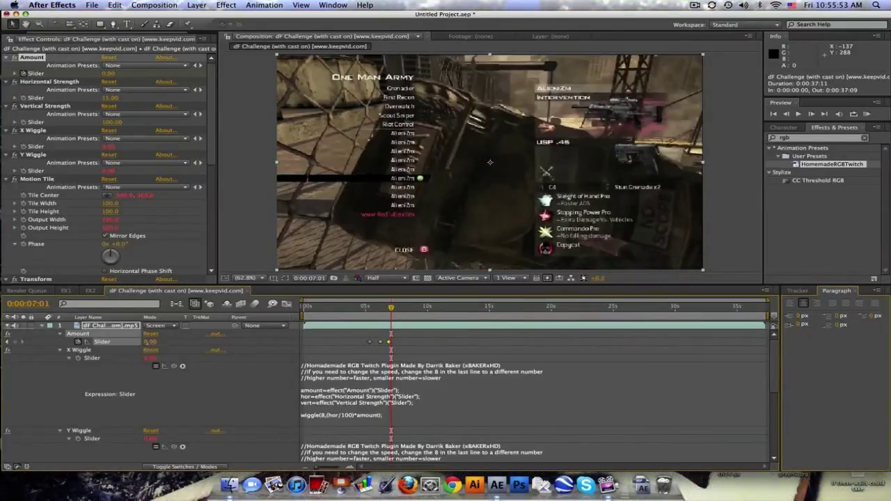
left_click(150, 342)
type("50")
key("Return")
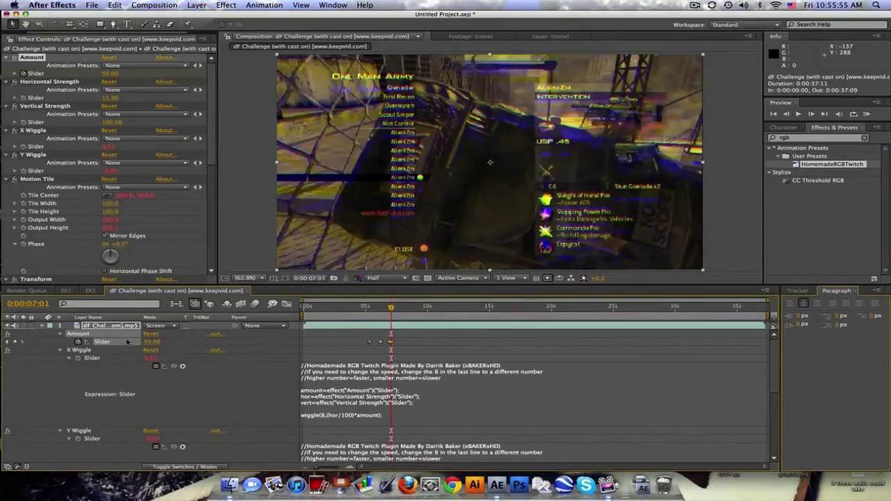
left_click(812, 114)
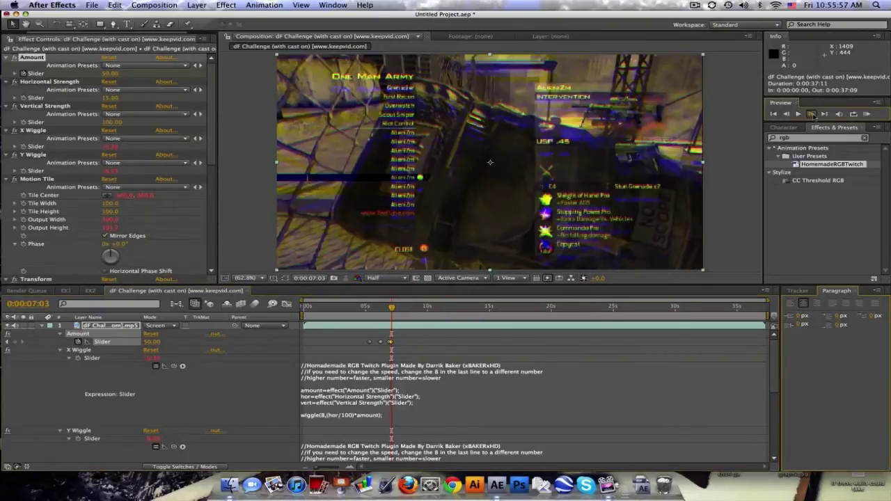
left_click(811, 114)
left_click(150, 342)
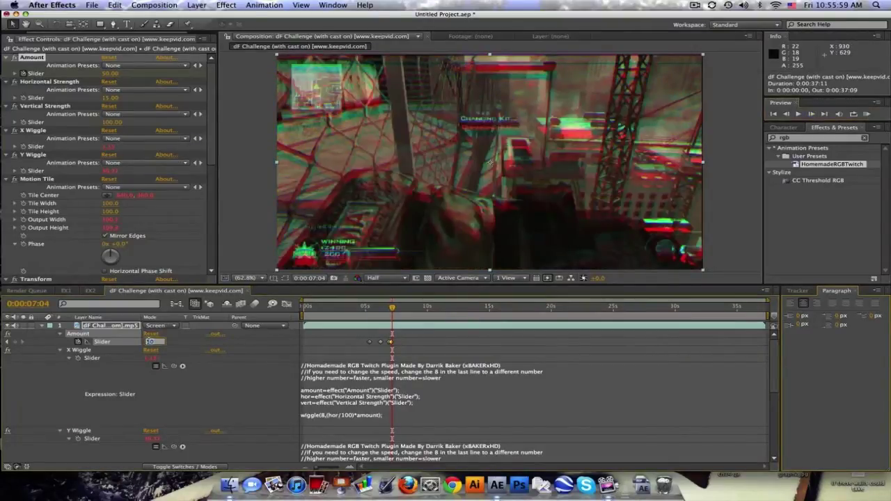
type("0")
key("Return")
left_click_drag(360, 310, 399, 311)
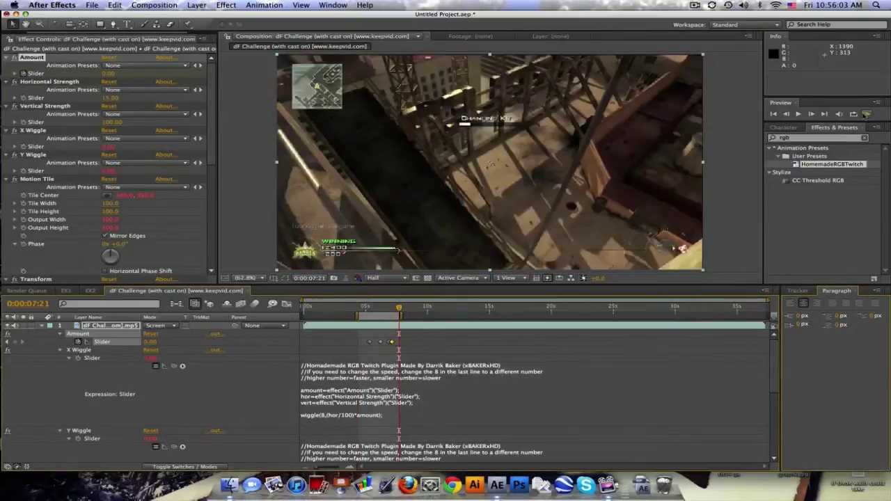
Preview the keyframed twitch, return to about six seconds, and delete every Amount keyframe.
left_click(866, 114)
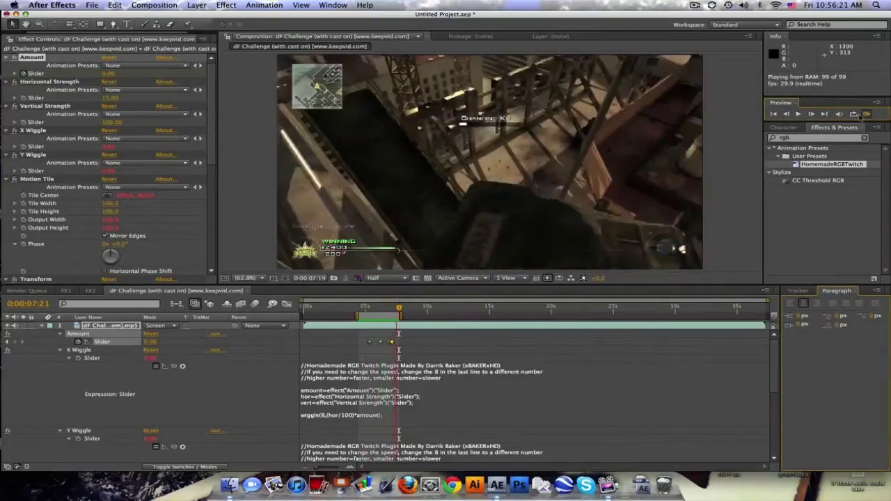
key("space")
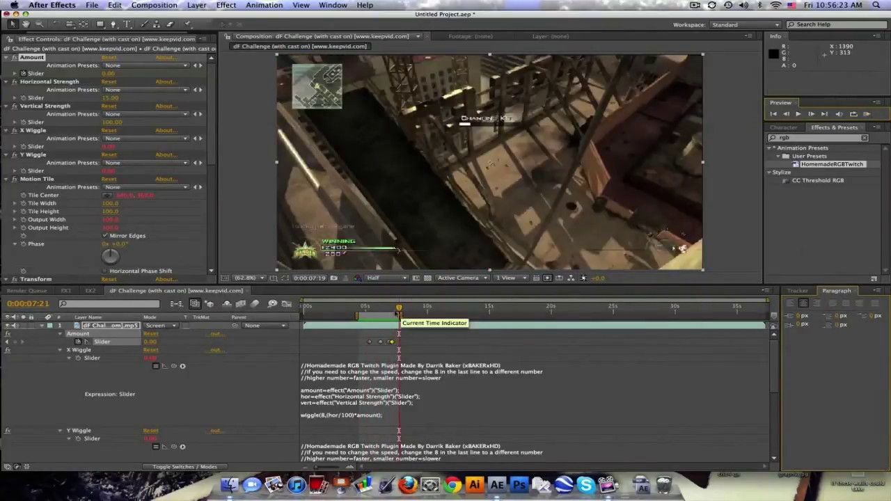
mouse_move(398, 312)
left_mouse_down()
mouse_move(380, 308)
mouse_move(389, 308)
left_mouse_up()
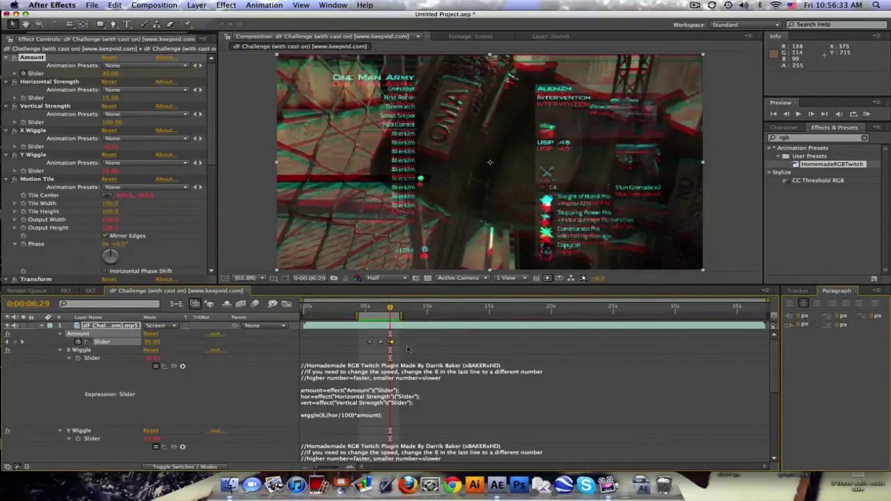
left_click_drag(407, 349, 367, 338)
key("Delete")
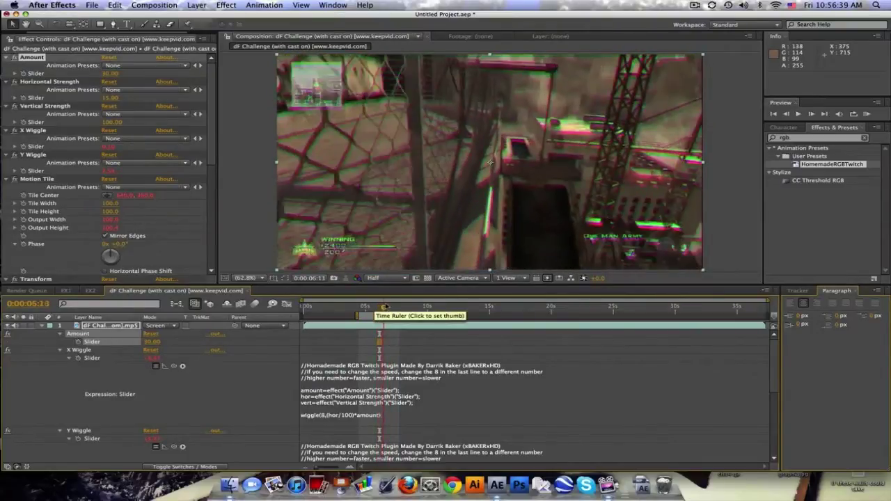
Drive the Amount slider with a wiggle(8,30) expression and adjust its base value.
left_click(78, 341, "alt")
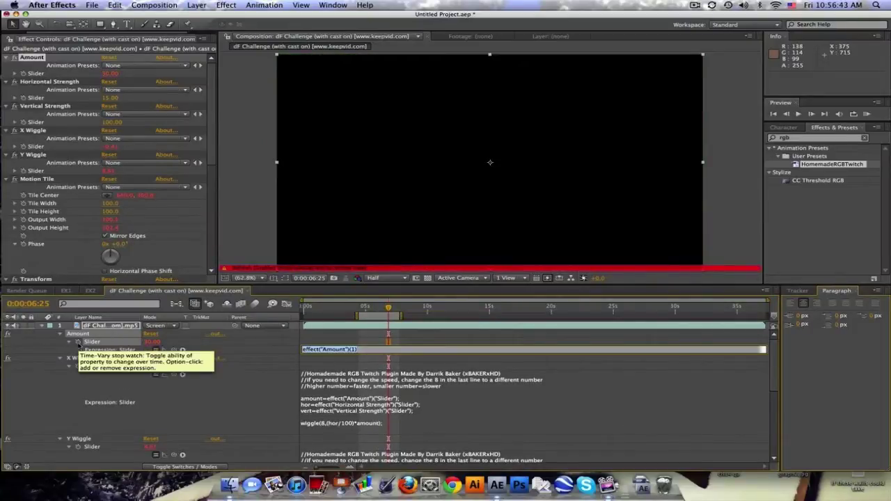
type("wiggle(8,30")
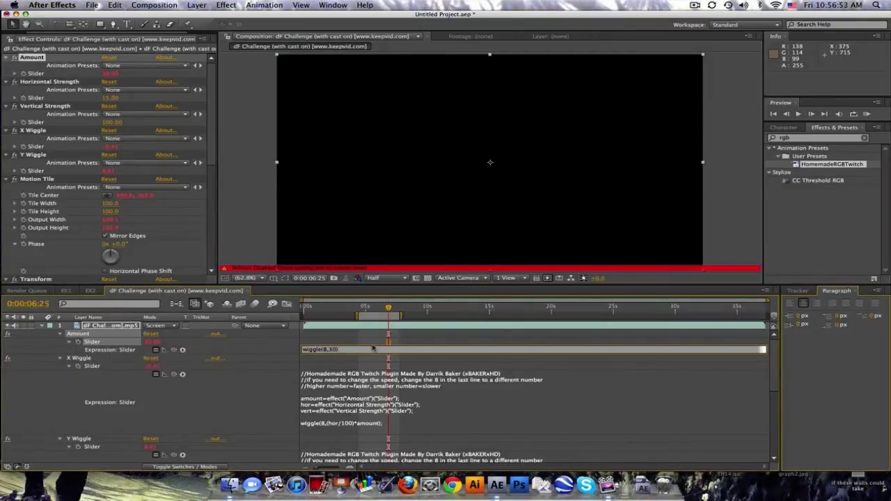
key("KP_Enter")
left_click(152, 341)
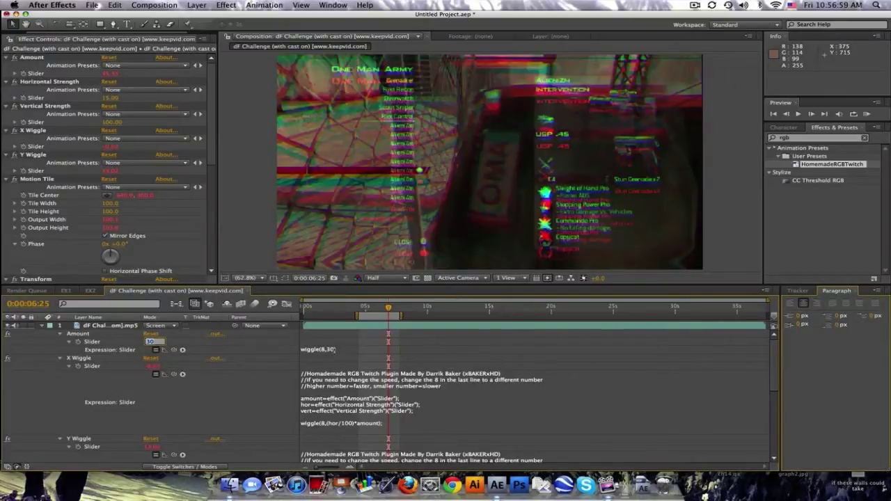
left_click(334, 349)
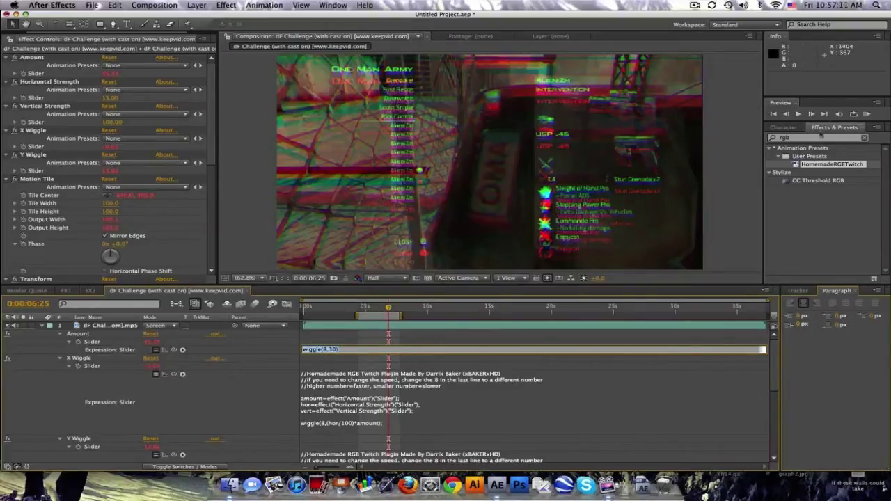
Preview the random wiggle twitch, then collapse the top layer.
left_click(865, 114)
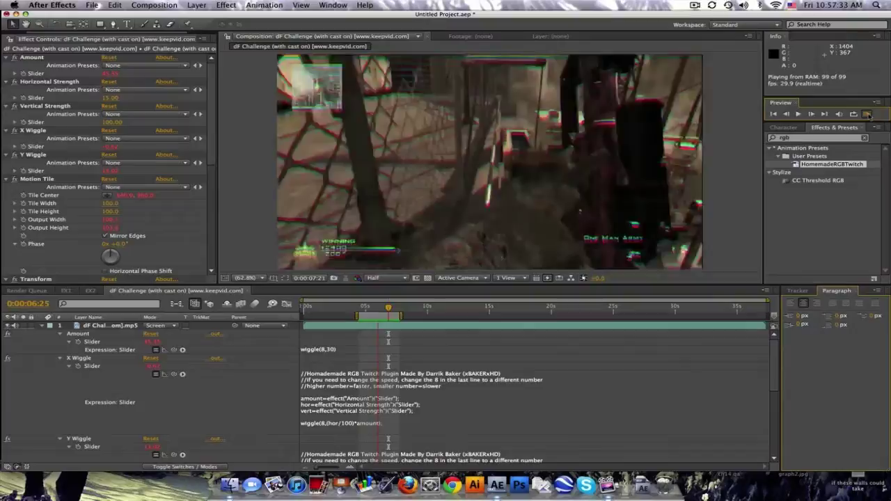
left_click(41, 331)
left_click(42, 325)
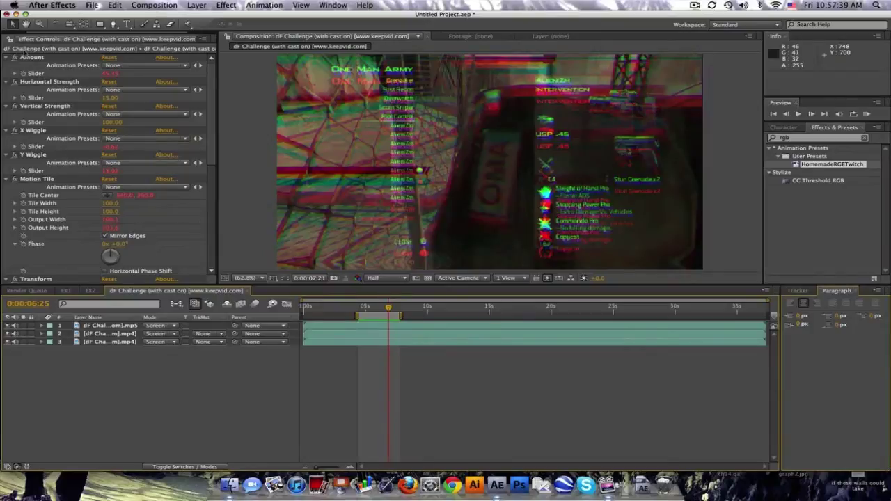
Create a second composition from the gameplay footage.
left_click(16, 38)
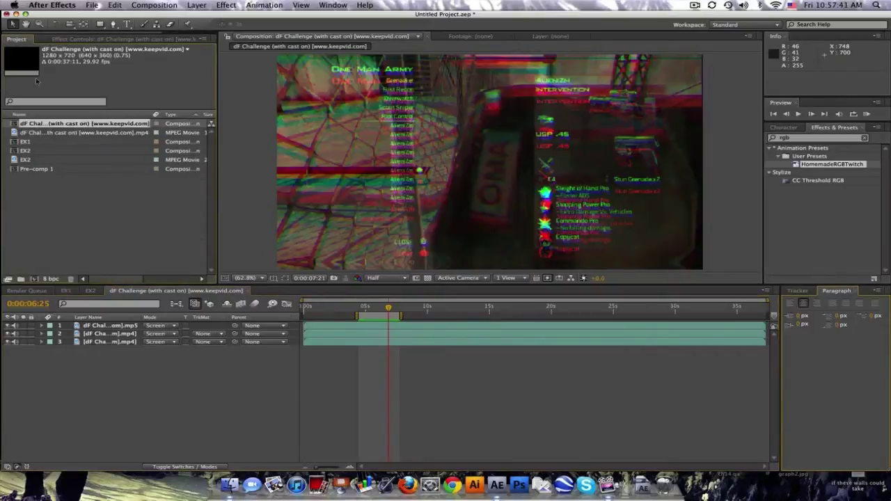
left_click(48, 170)
mouse_move(43, 132)
left_mouse_down()
mouse_move(21, 279)
mouse_move(376, 330)
left_mouse_up()
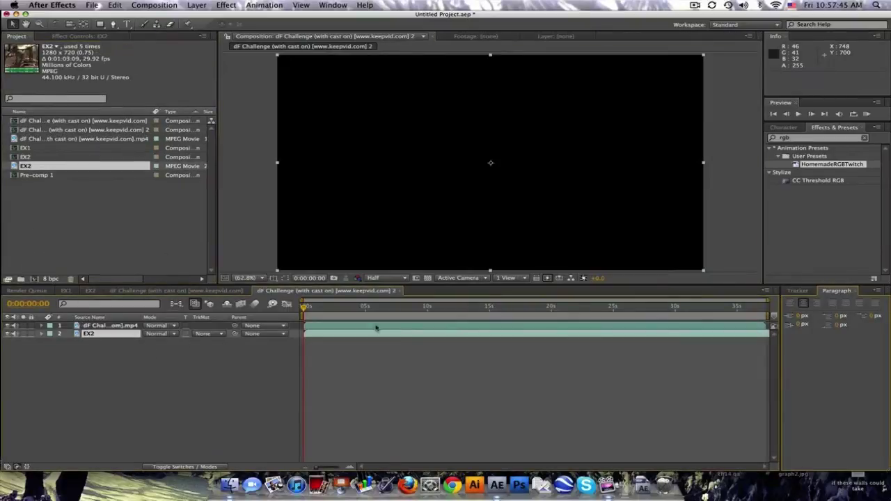
End the gameplay layer and start the EX2 layer at 8:21, then select both layers.
left_click(412, 309)
left_click(378, 327)
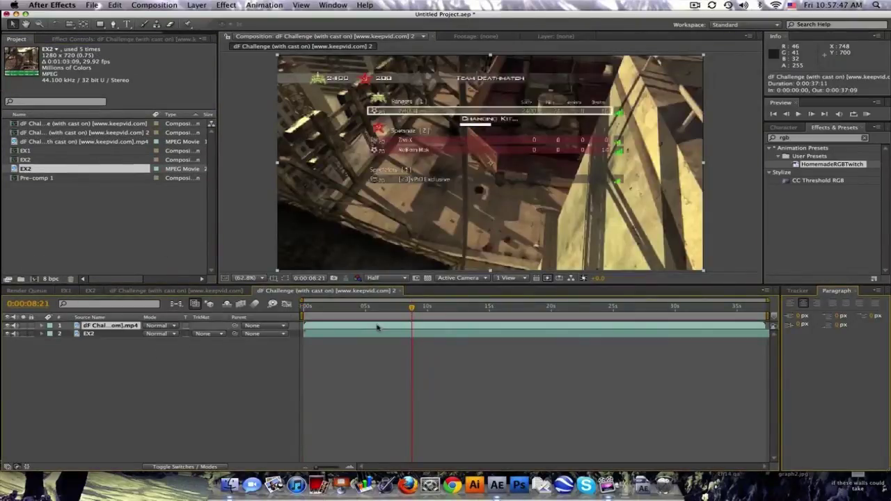
key("alt+bracketright")
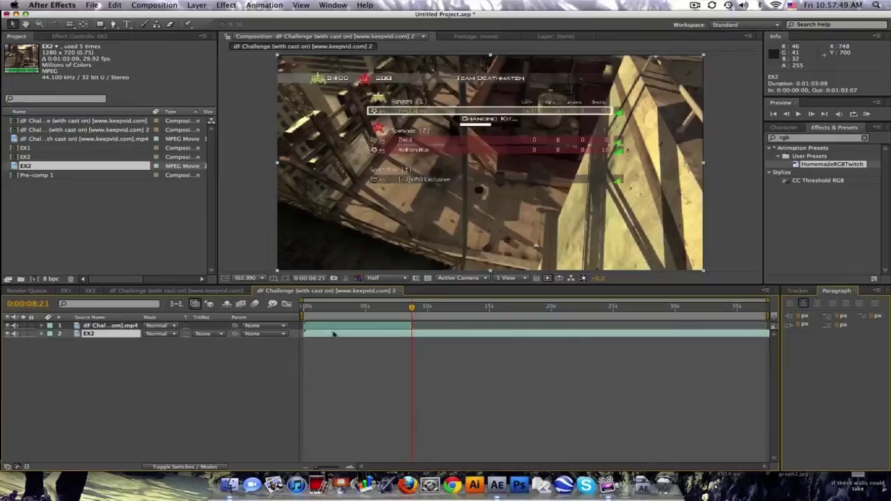
key("alt+bracketleft")
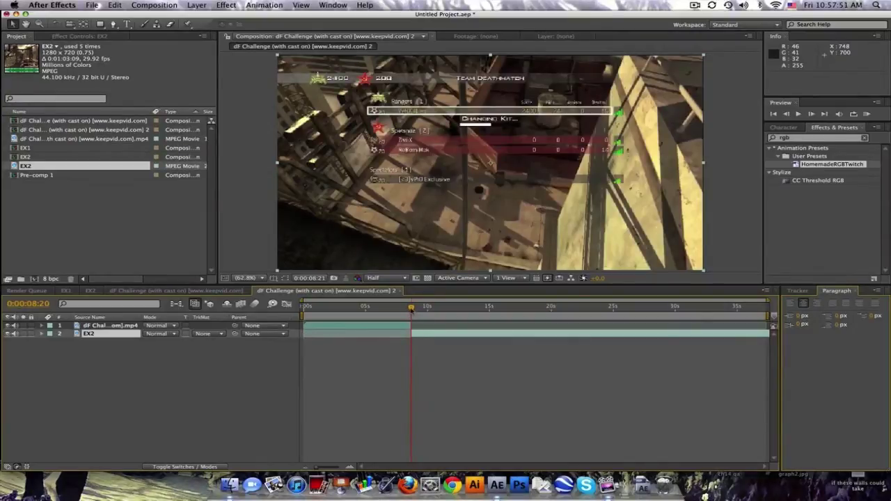
key("Page_Down")
key("Page_Down")
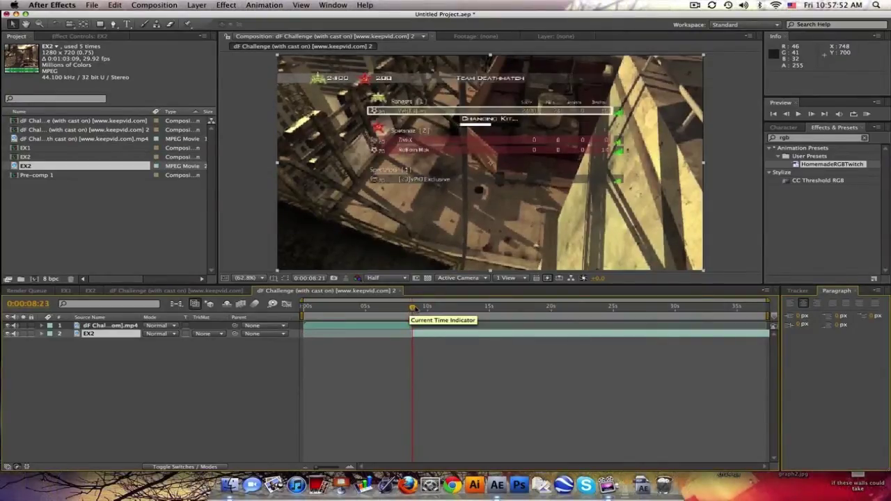
left_click_drag(413, 307, 418, 307)
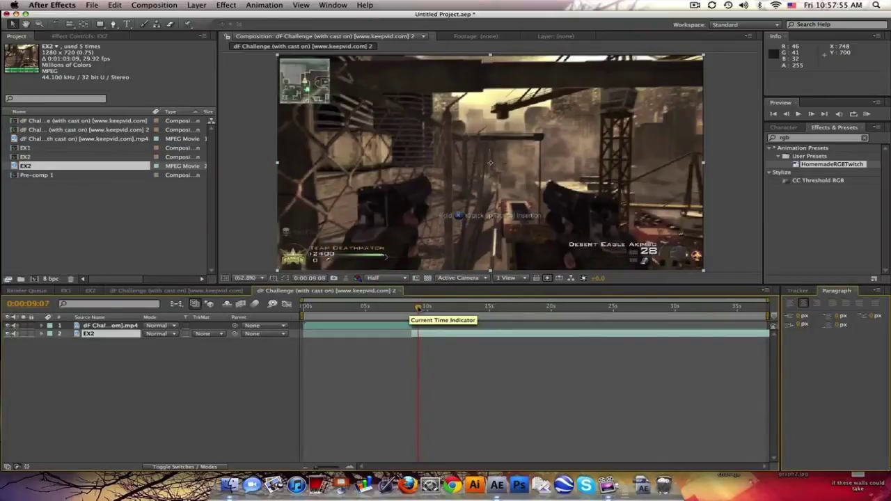
key("i")
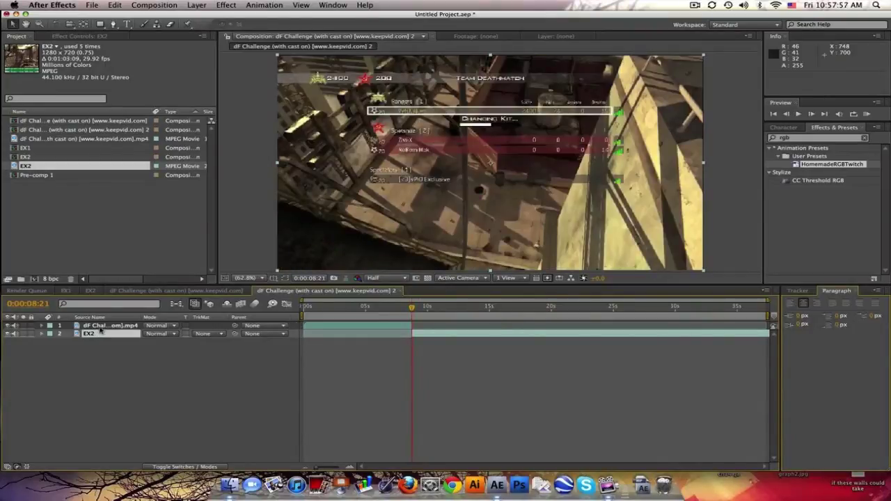
left_click(102, 332, "shift")
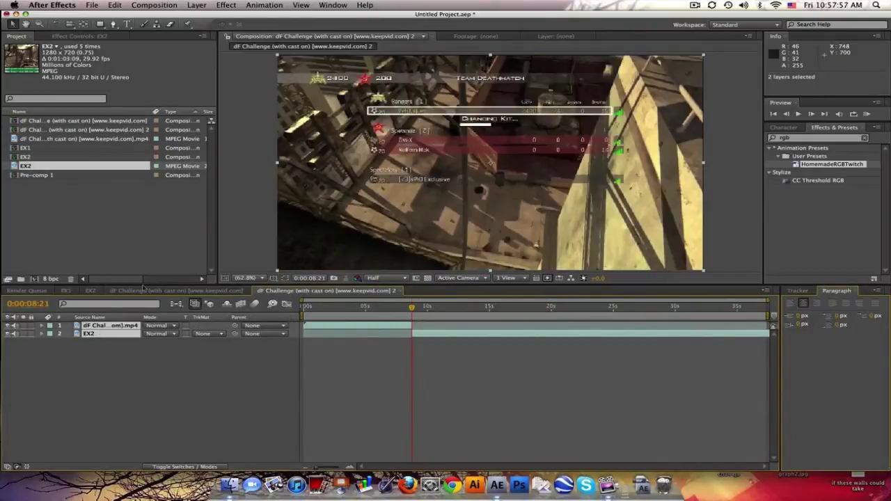
Try Layer > Pre-compose on the two layers, cancel it, and deselect them.
left_click(189, 5)
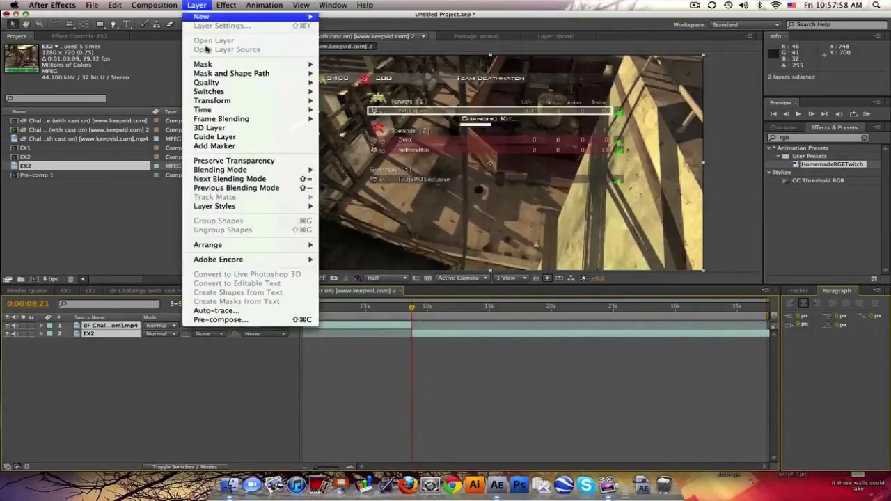
left_click(217, 319)
left_click(387, 290)
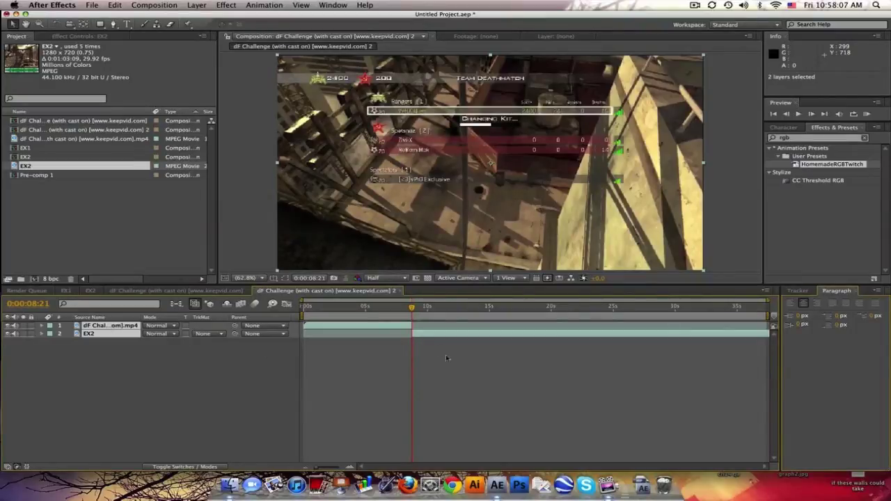
left_click(412, 384)
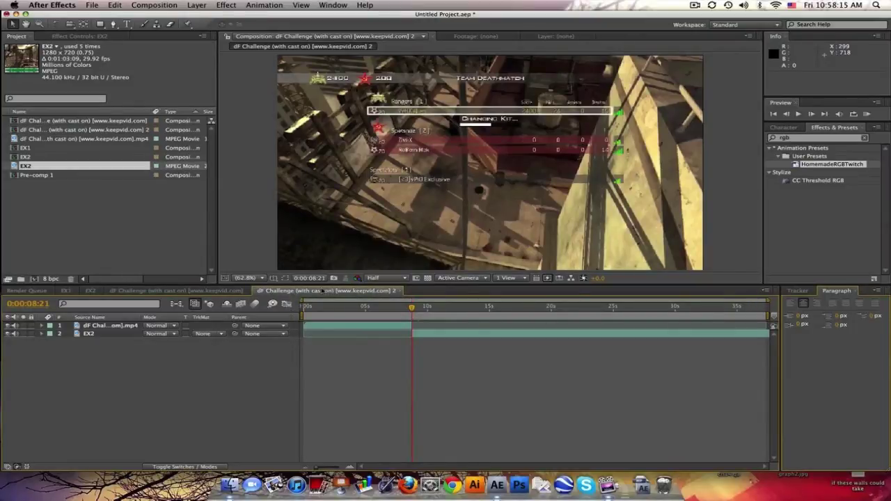
Nest comp 2 in a new composition, scrub it, and return to comp 2.
left_click(74, 130)
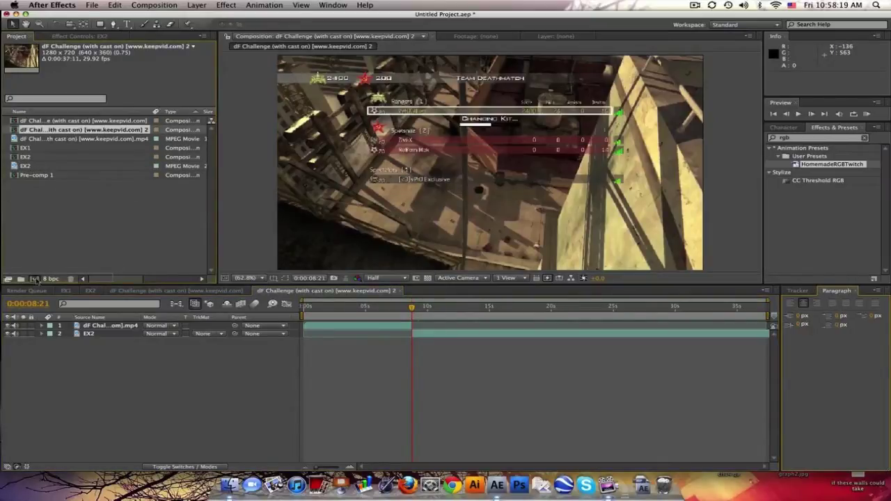
left_click_drag(37, 279, 37, 279)
left_click_drag(305, 307, 378, 306)
left_click(379, 291)
Apply the HomemadeRGBTwitch preset to the nested layer in comp 3 near 8:23.
left_click(410, 306)
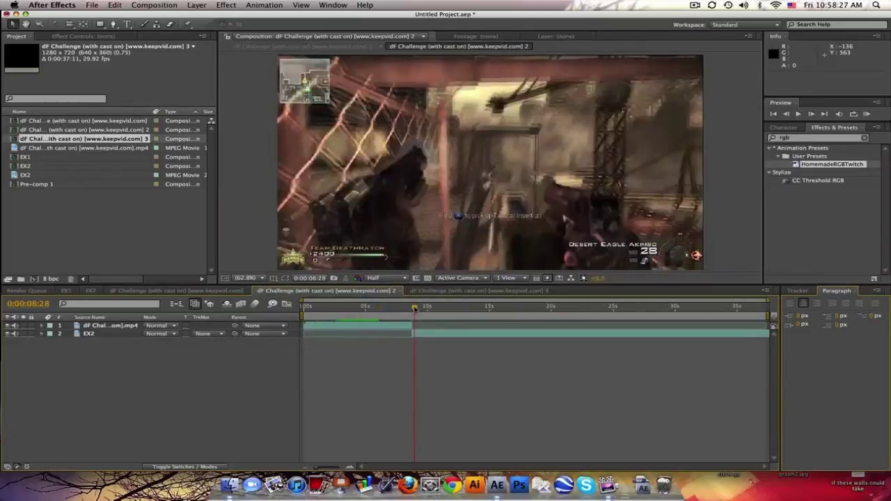
left_click(412, 290)
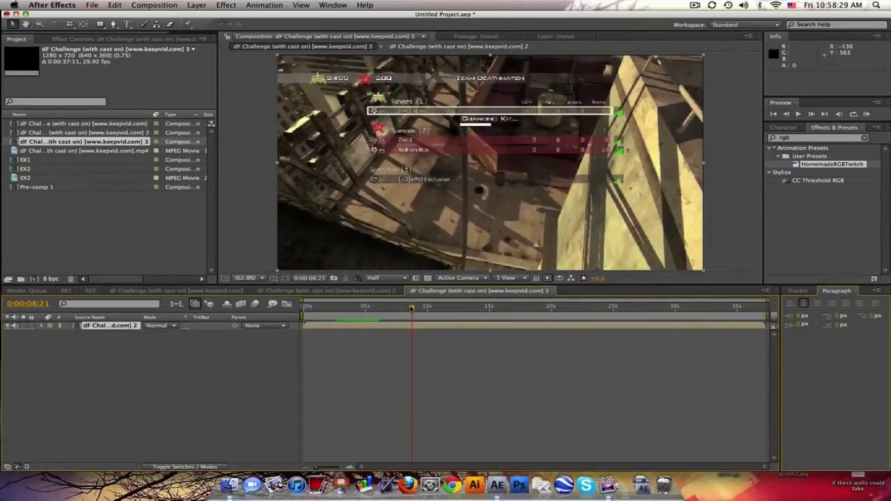
left_click(413, 307)
left_click(412, 307)
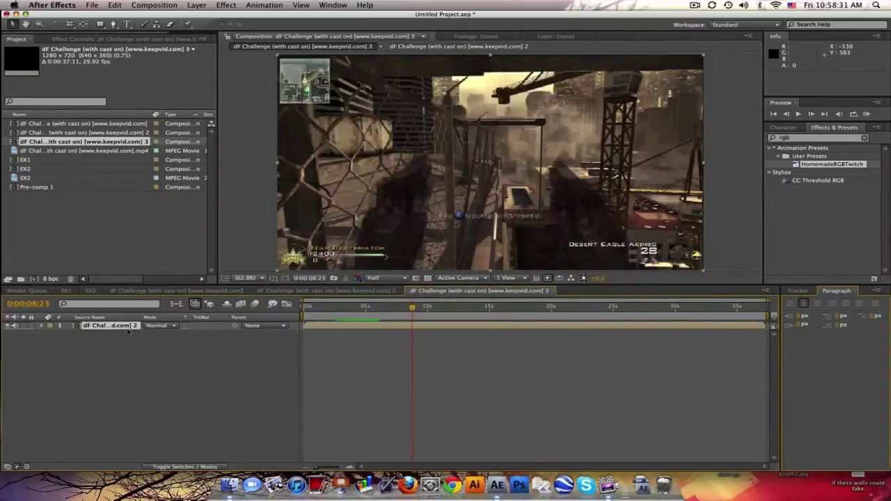
left_click(129, 332)
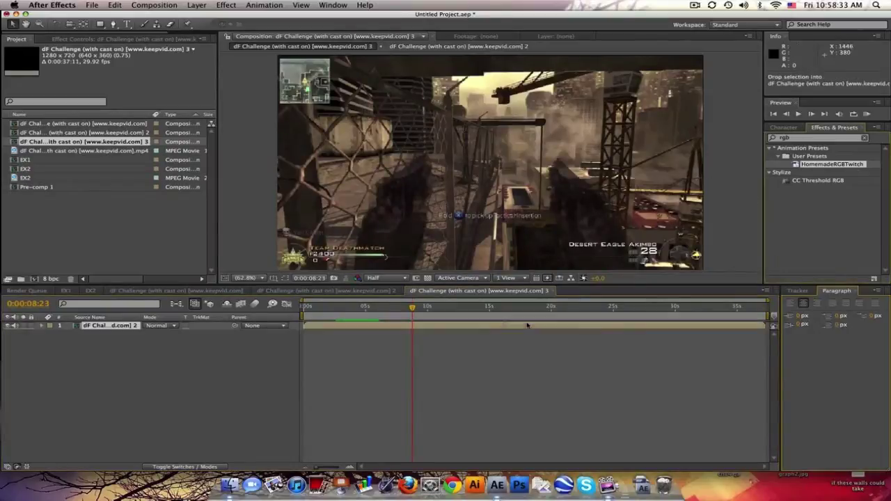
left_click_drag(824, 165, 521, 327)
left_click(123, 328)
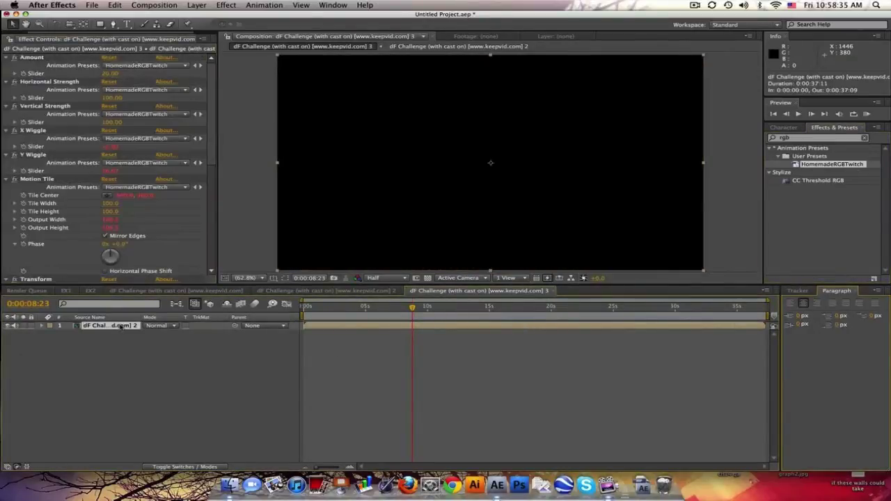
Duplicate the layer into three copies and set layer 1 to pass Red.
key("super+d")
key("super+d")
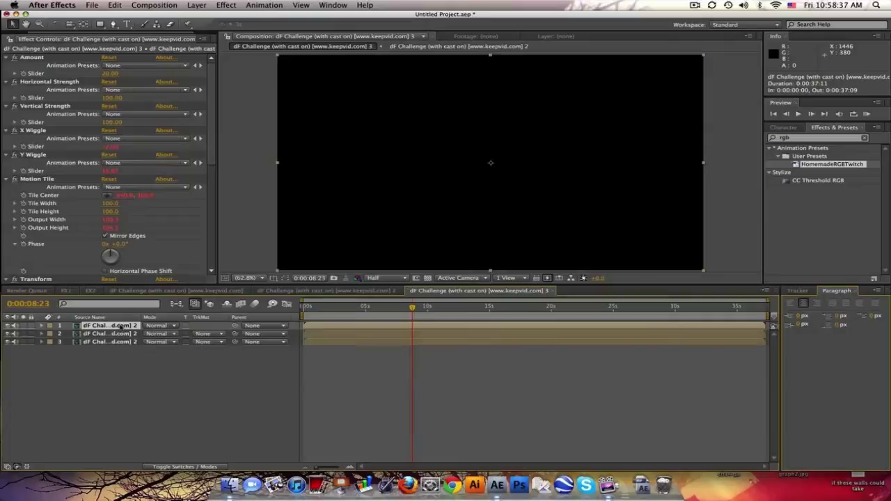
scroll(161, 251, "down", 8)
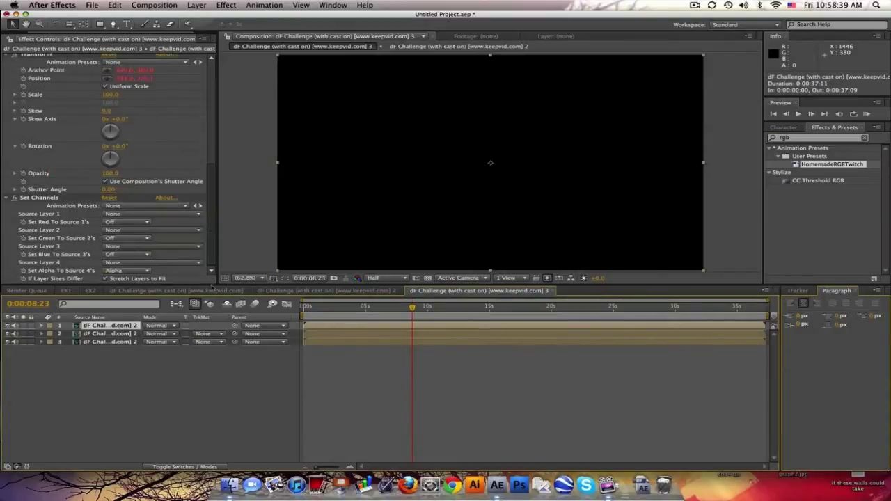
left_click(127, 224)
left_click(118, 165)
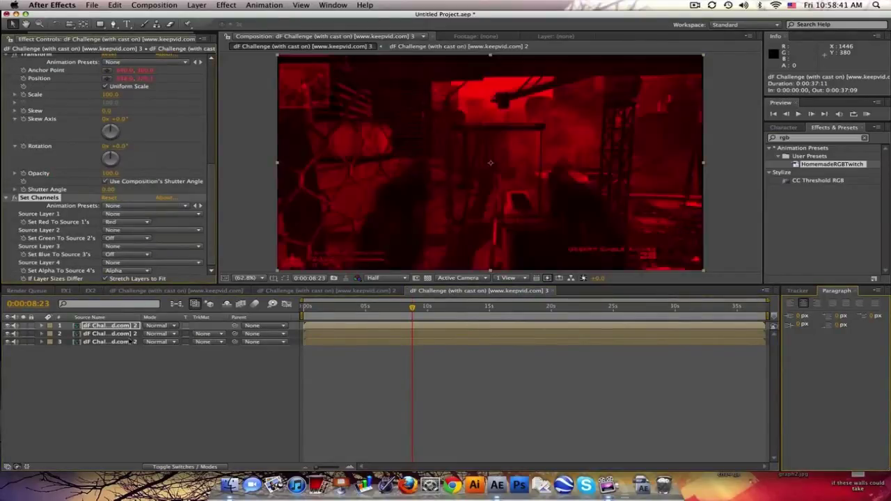
Set layer 2 to pass Green and layer 3 to pass Blue.
left_click(110, 333)
scroll(139, 209, "down", 8)
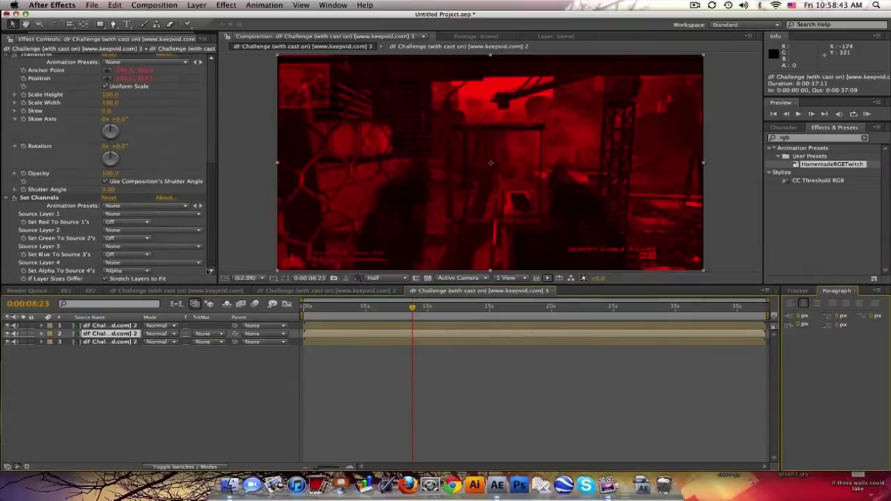
left_click(127, 238)
left_click(119, 180)
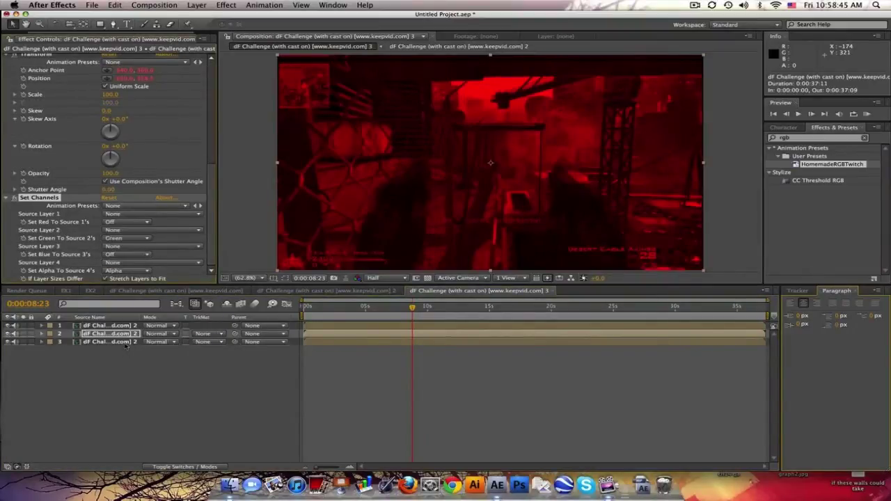
double_click(126, 343)
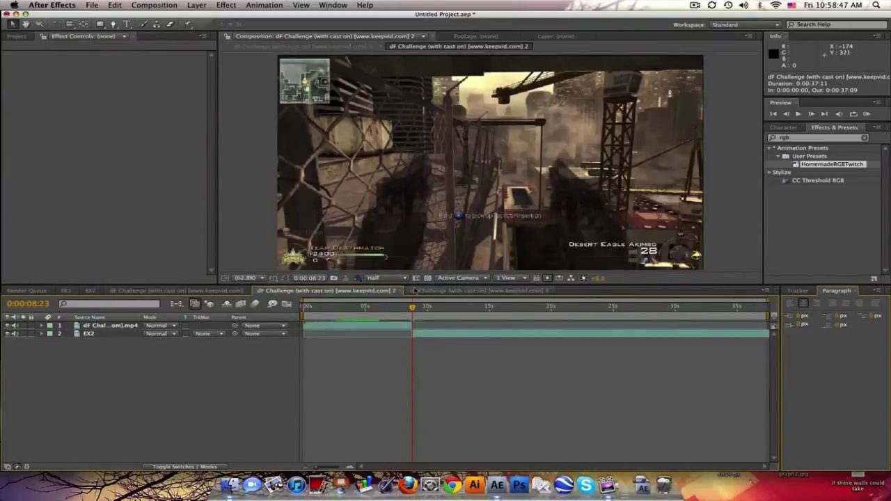
left_click(479, 290)
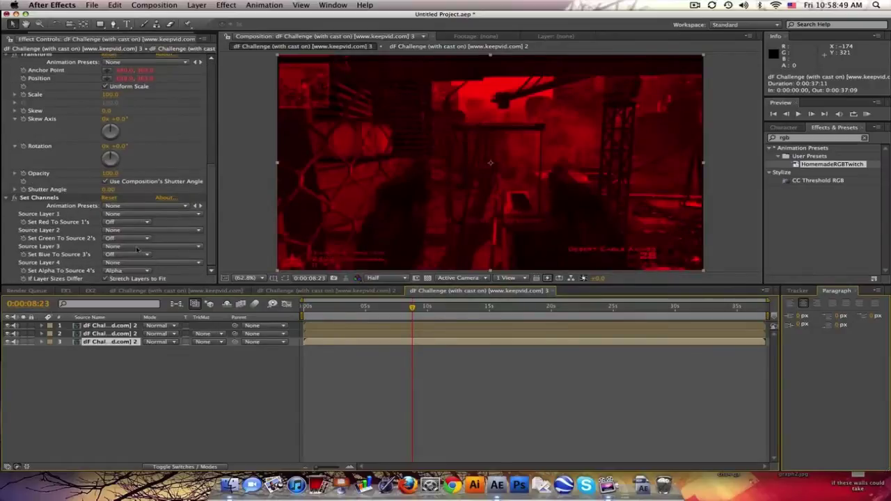
left_click(135, 257)
left_click(122, 209)
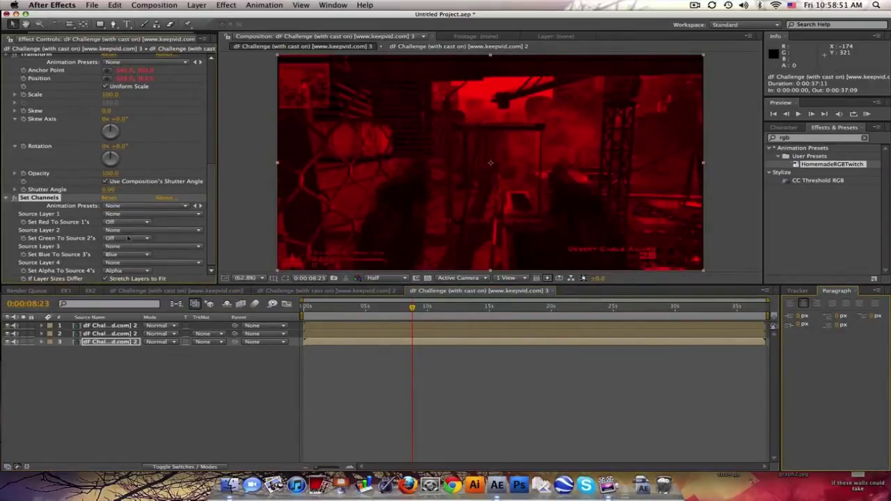
Reveal and expand the Amount effects on all three layers.
left_click(99, 325)
key("e")
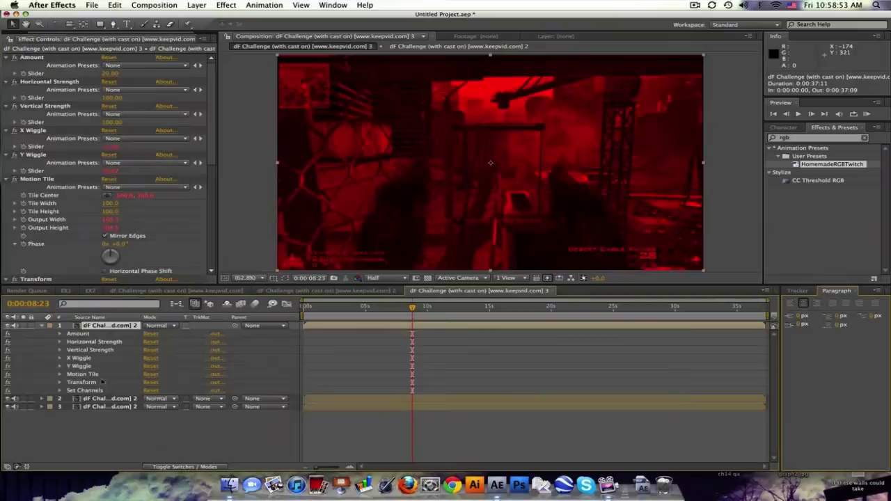
left_click(110, 398)
key("e")
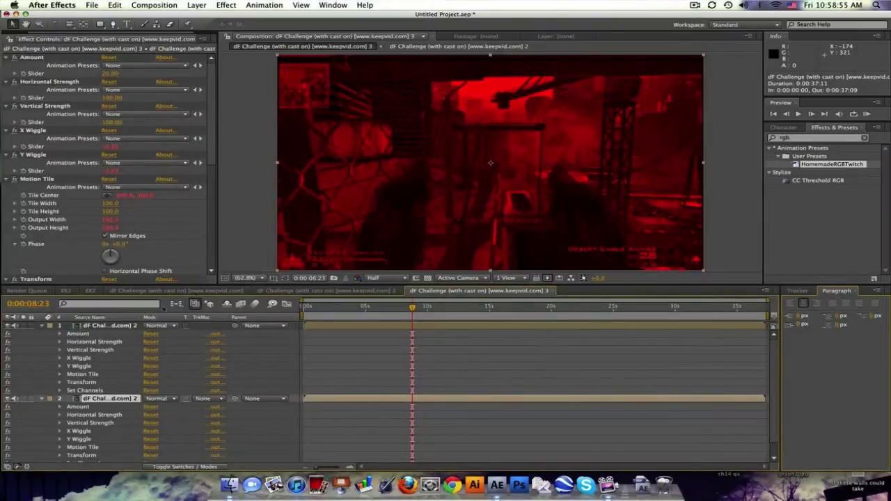
left_click_drag(266, 282, 266, 132)
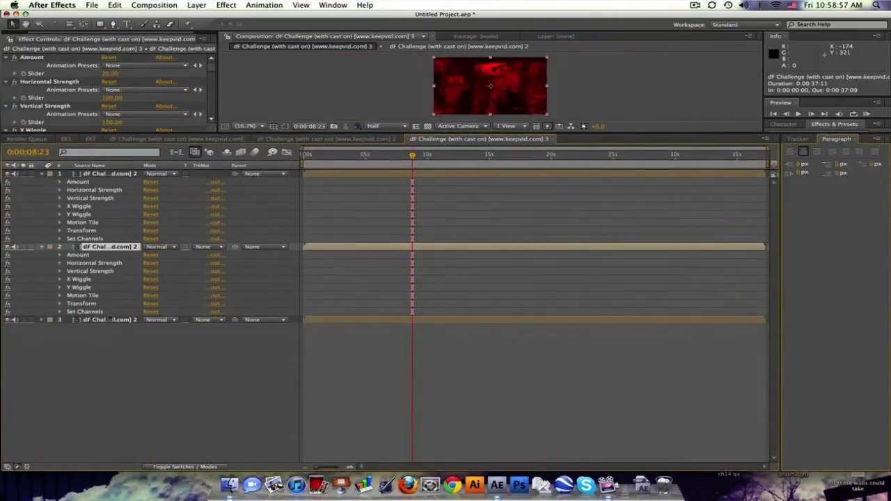
key("ctrl+d")
left_click(60, 328)
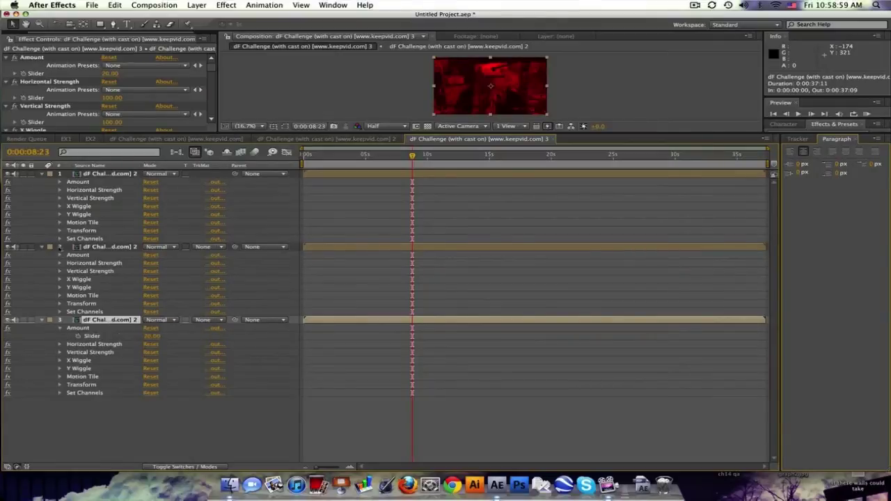
left_click(60, 255)
left_click(60, 181)
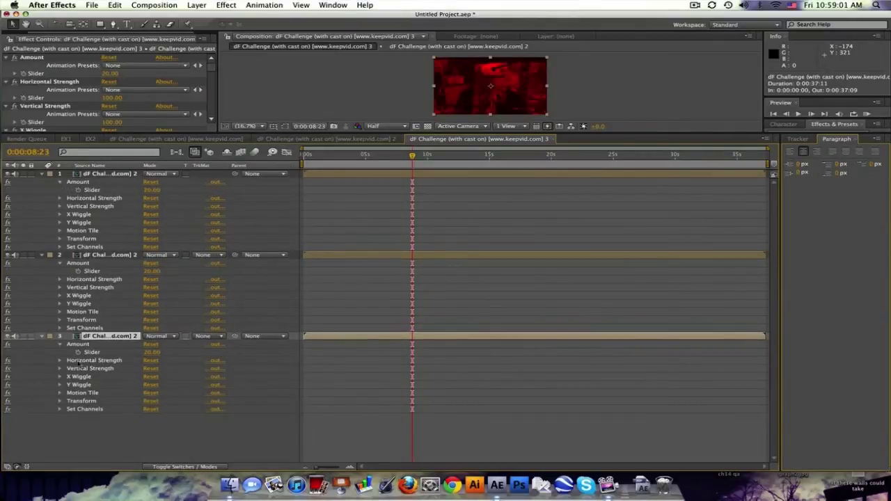
Link layers 2 and 3's Amount sliders to layer 1's Amount with expressions.
left_click(78, 352, "alt")
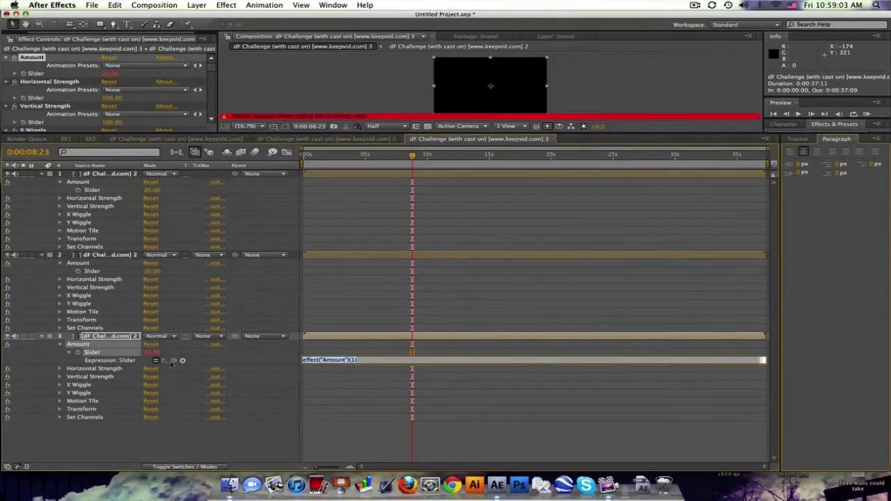
left_click_drag(173, 360, 91, 190)
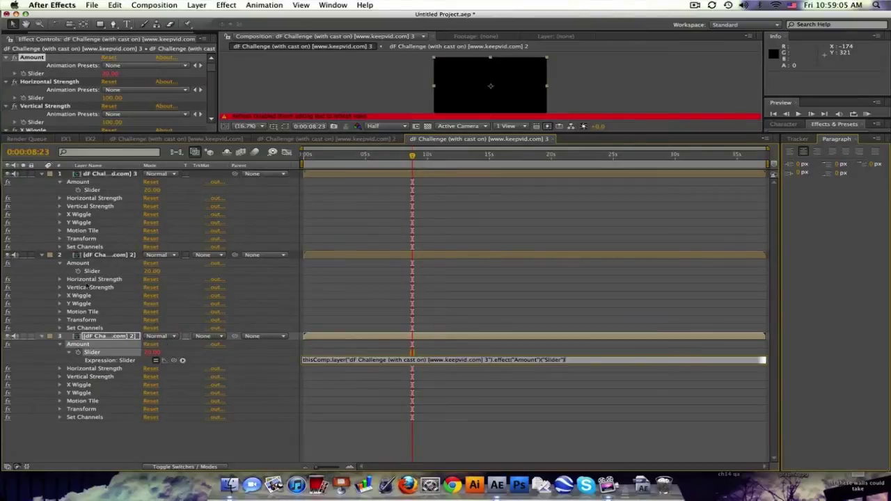
left_click(78, 271, "alt")
mouse_move(173, 279)
left_mouse_down()
mouse_move(119, 193)
mouse_move(89, 189)
left_mouse_up()
Collapse the layers, enlarge the viewer, and set all three layers to Screen mode.
left_click(41, 174)
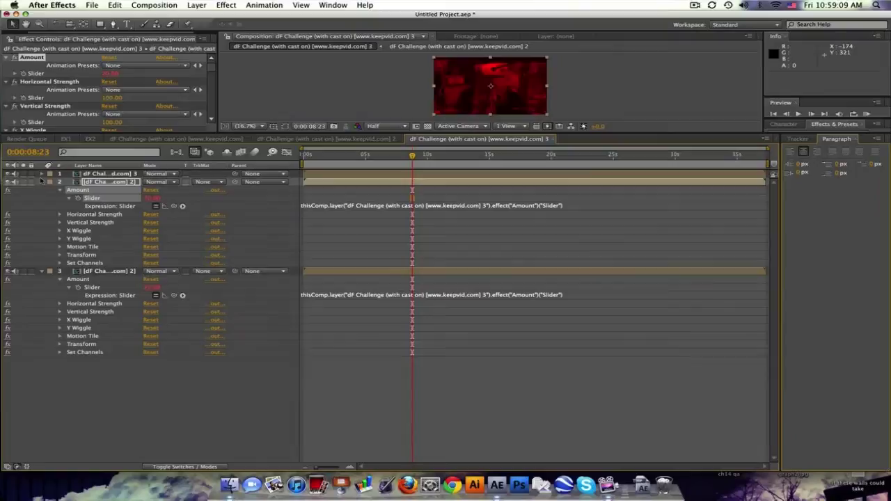
left_click(42, 190)
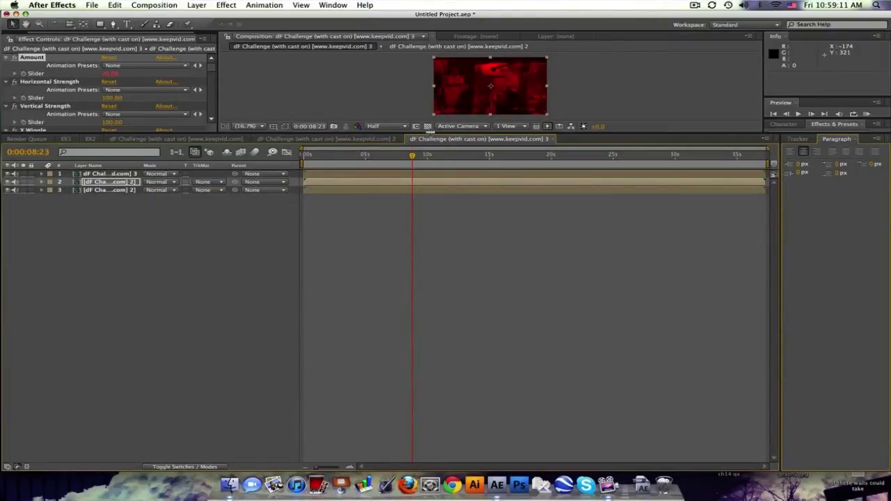
left_click_drag(430, 132, 432, 306)
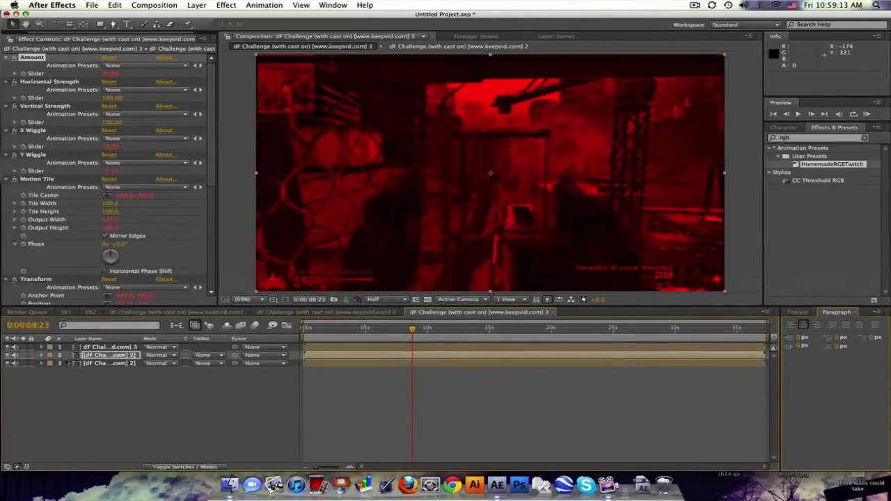
left_click(127, 348)
left_click(125, 362, "shift")
left_click(156, 347)
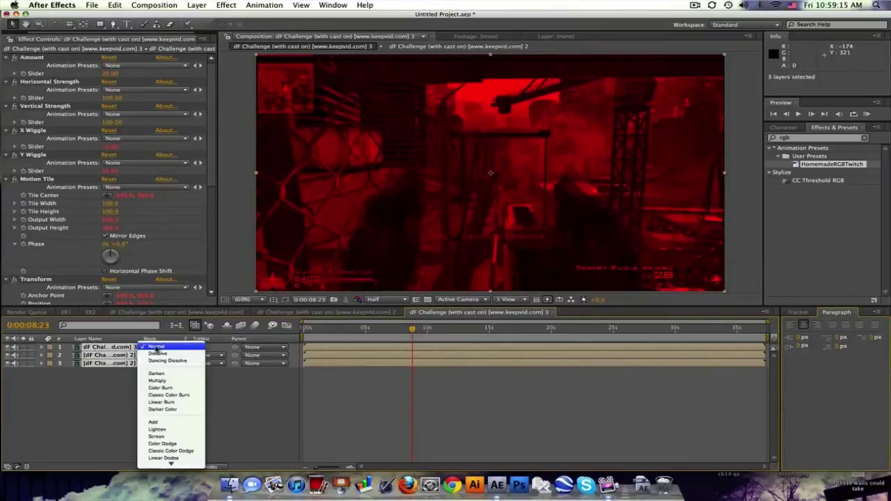
left_click(157, 437)
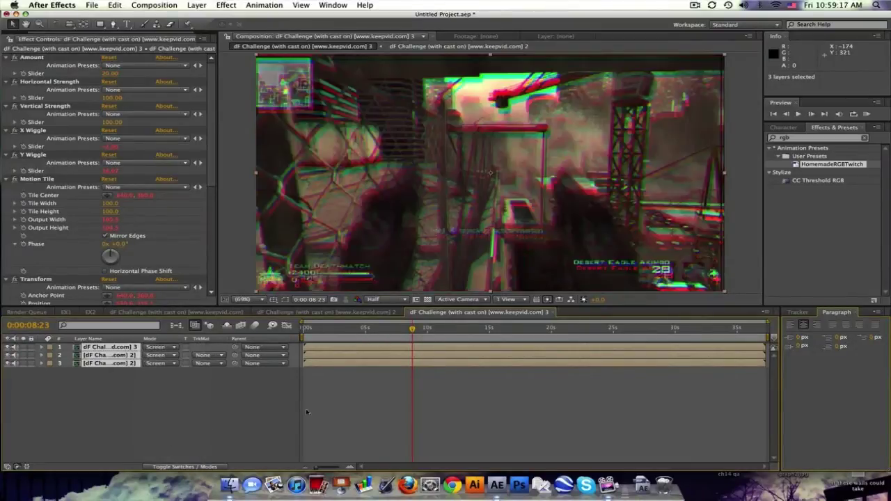
Step frame by frame past 9 seconds and check the second composition at 8:20.
left_click(812, 114)
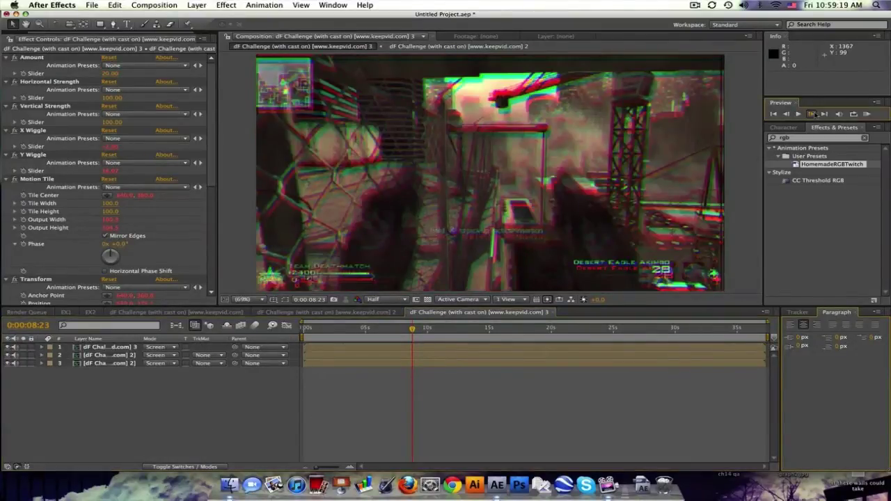
left_click(812, 113)
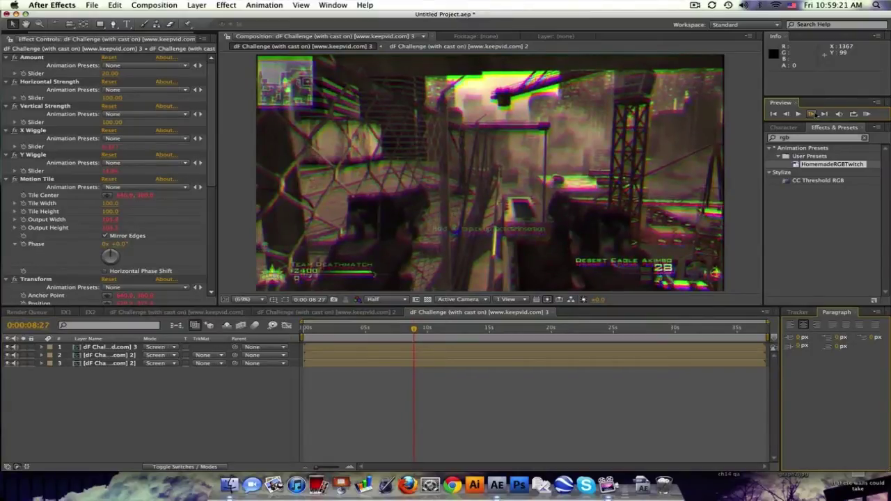
left_click(811, 113)
left_click(812, 114)
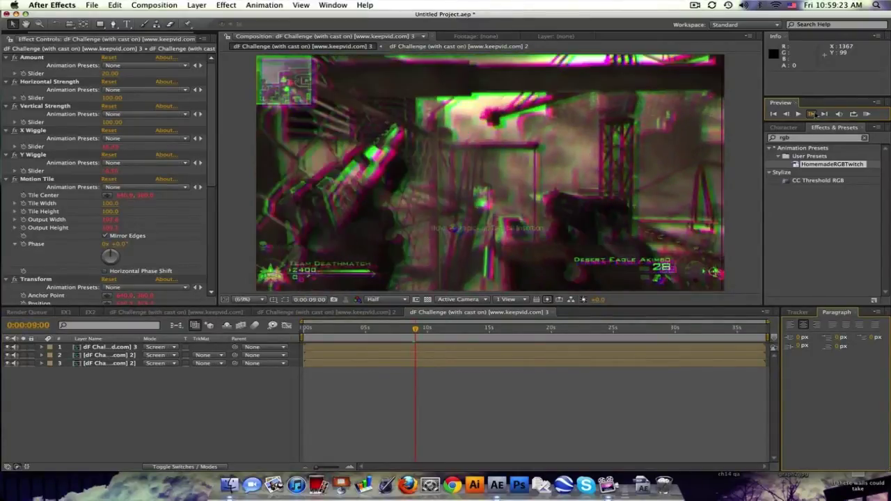
left_click(812, 113)
left_click(812, 114)
left_click(811, 113)
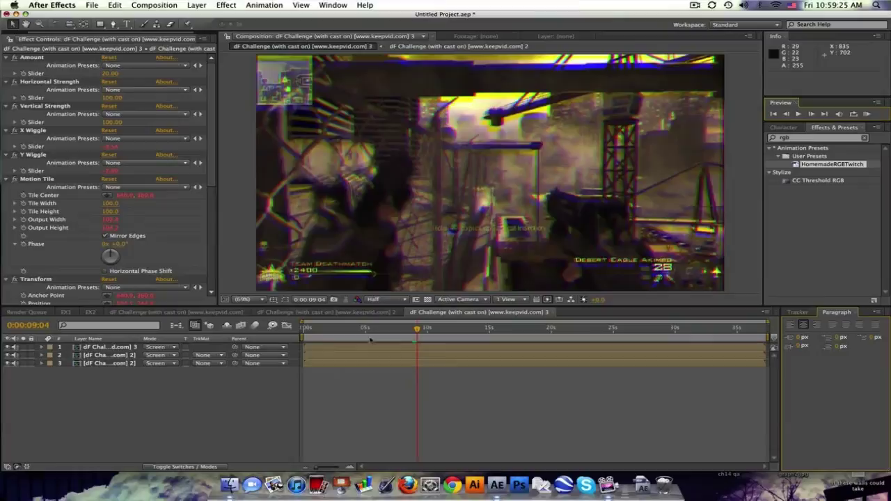
left_click(369, 313)
left_click_drag(416, 337, 411, 332)
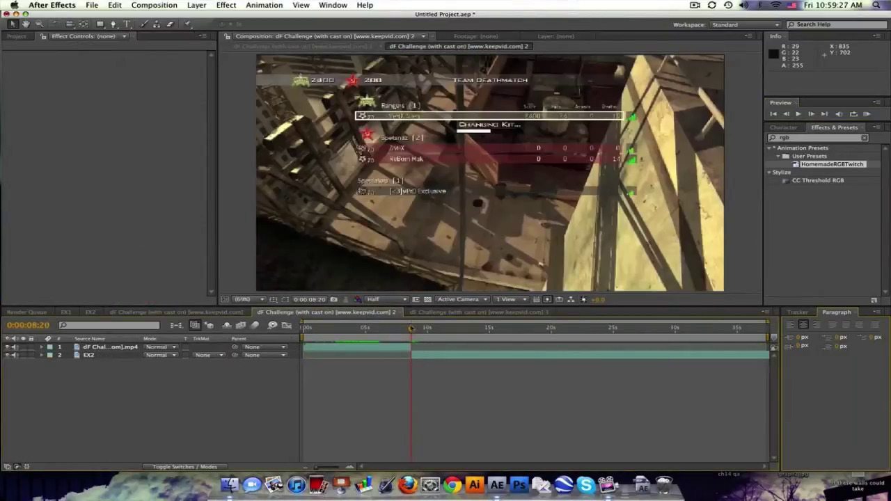
left_click(480, 313)
Keyframe layer 1's Amount at 0 near 8:11 and 20 near 8:28, then set the work area.
left_click(108, 347)
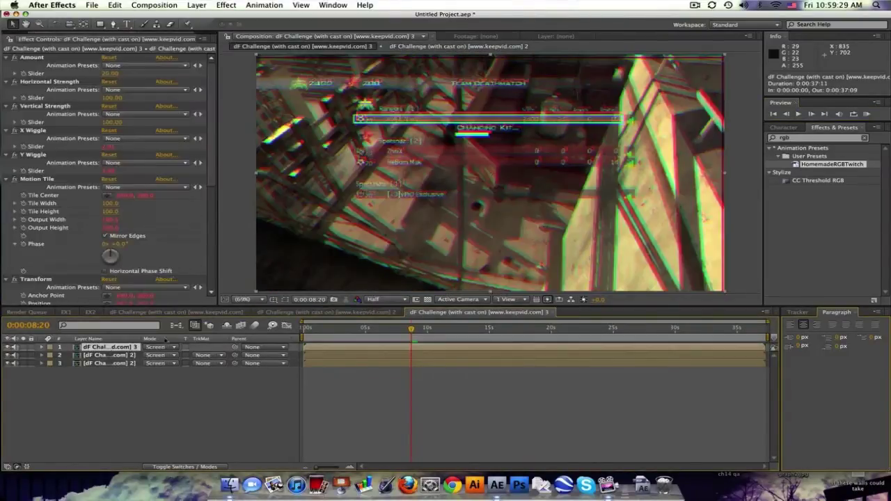
left_click(25, 73)
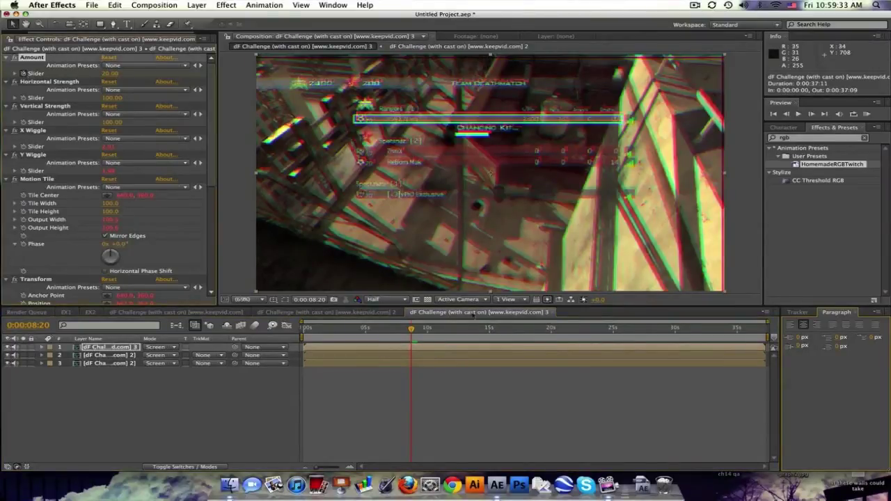
left_click_drag(765, 322, 470, 323)
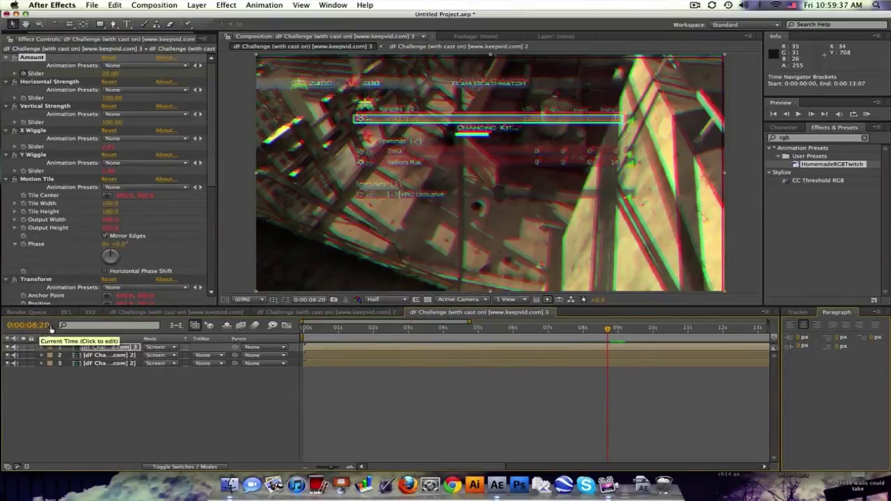
left_click_drag(608, 331, 595, 333)
type("0")
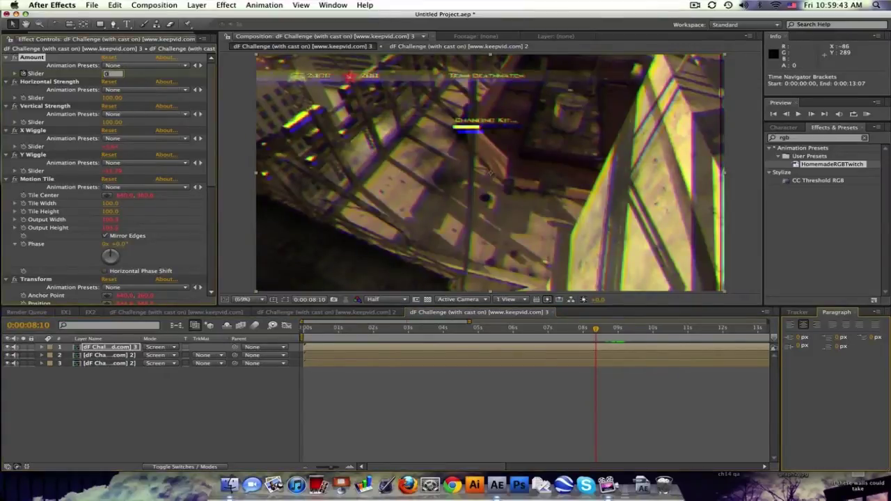
key("Return")
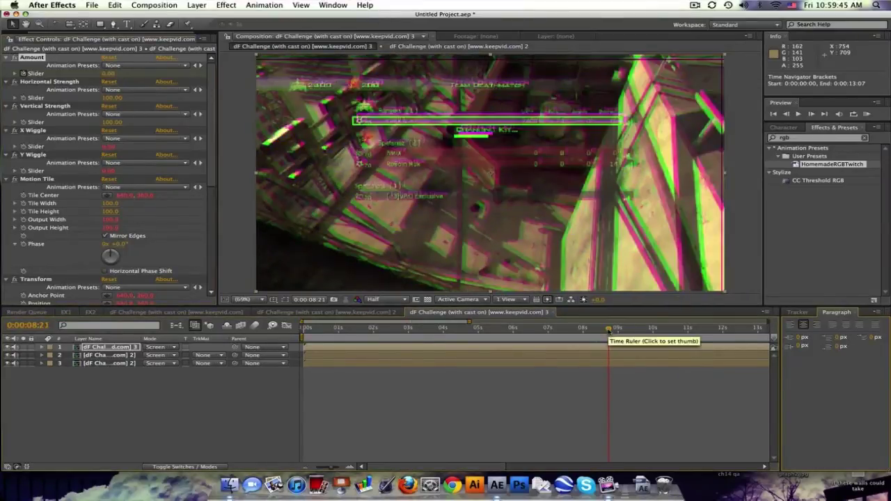
left_click_drag(609, 333, 617, 329)
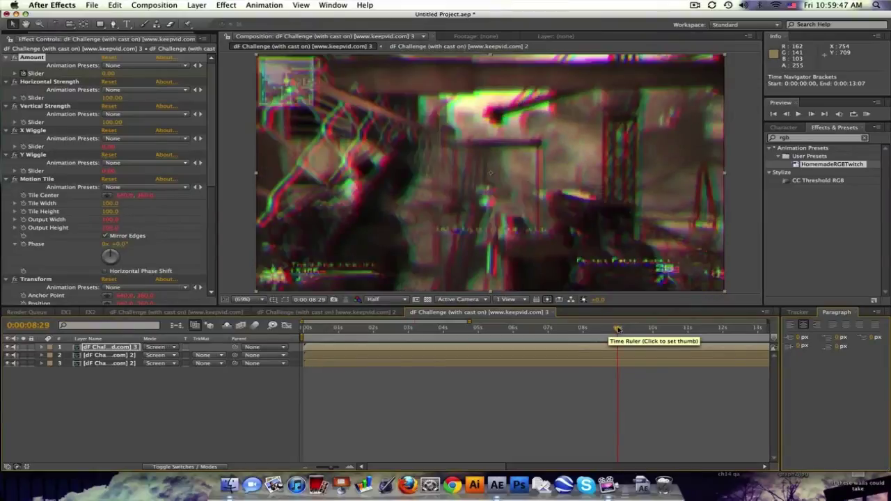
key("period")
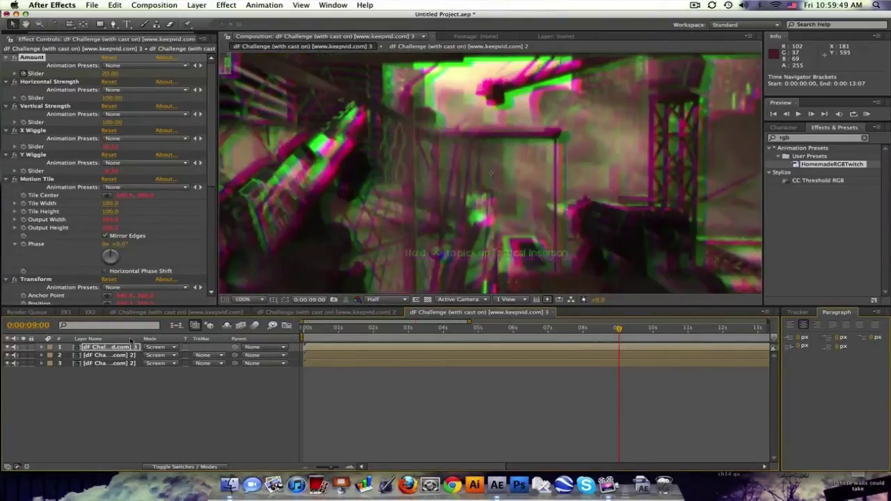
left_click(111, 74)
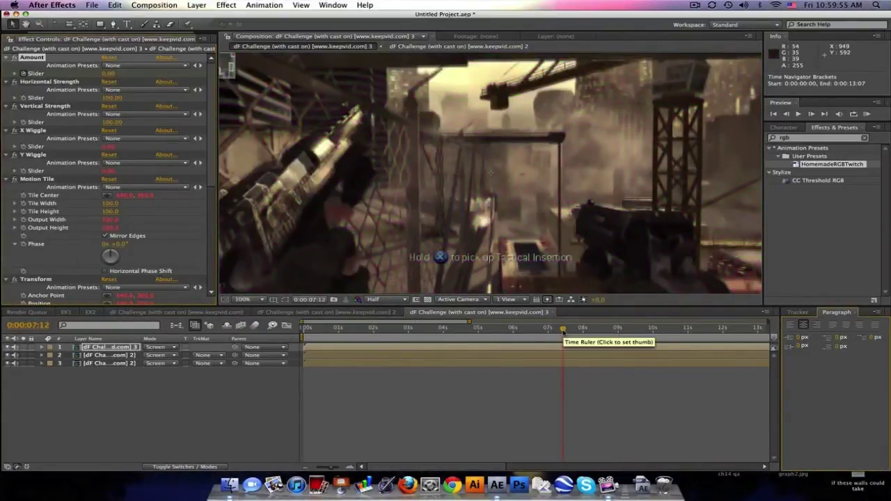
left_click_drag(564, 332, 633, 332)
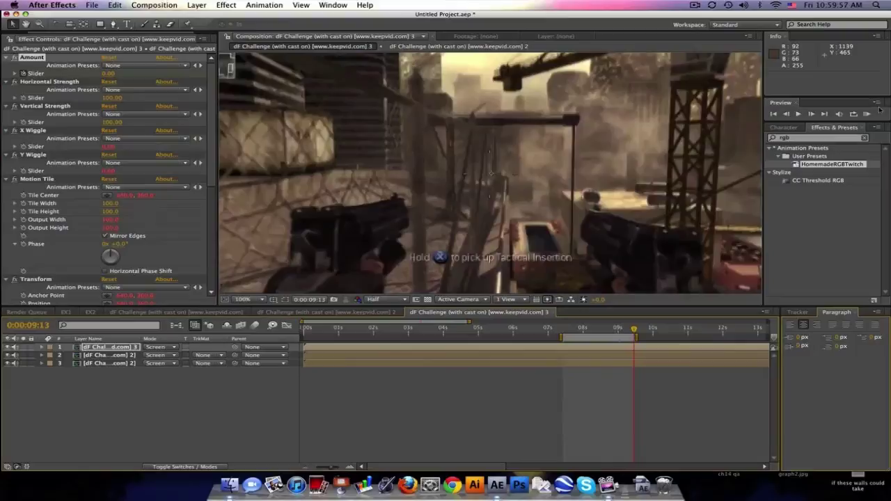
Preview the glitch and set the viewer magnification to Fit.
left_click(866, 113)
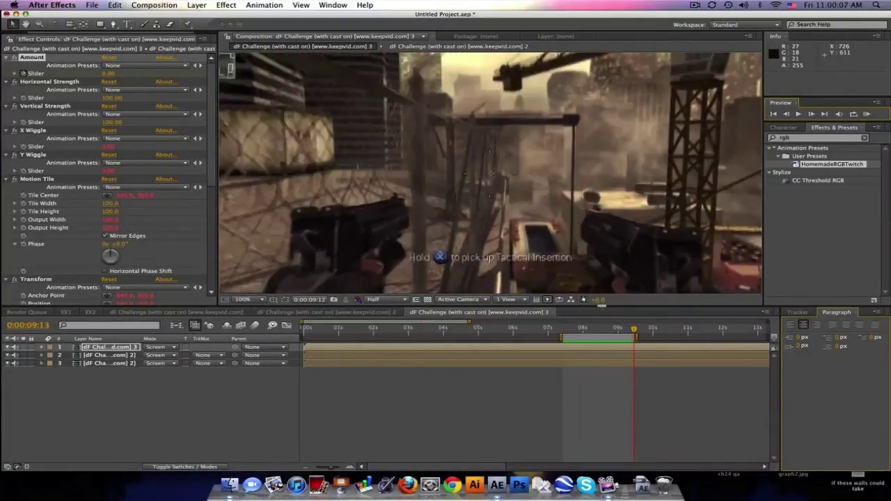
left_click_drag(598, 305, 597, 322)
left_click(247, 316)
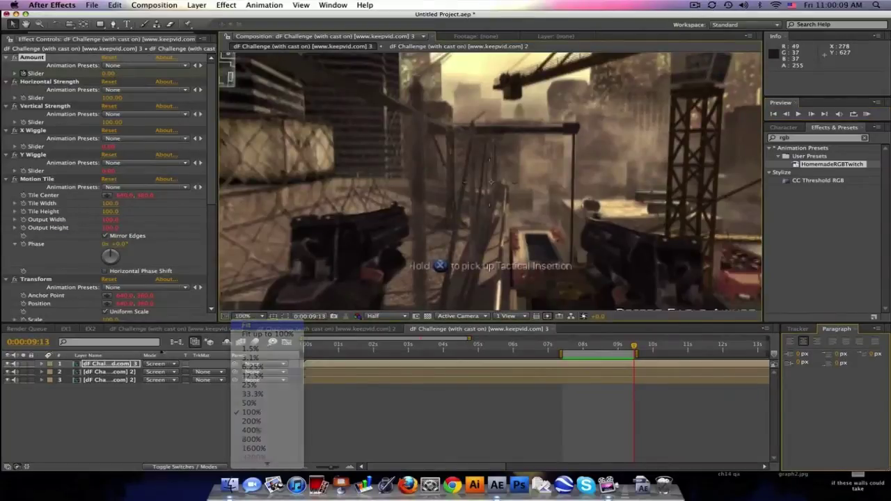
left_click(249, 324)
Set the top layer's 8:20 Amount keyframe to 500.
left_click(131, 364)
key("u")
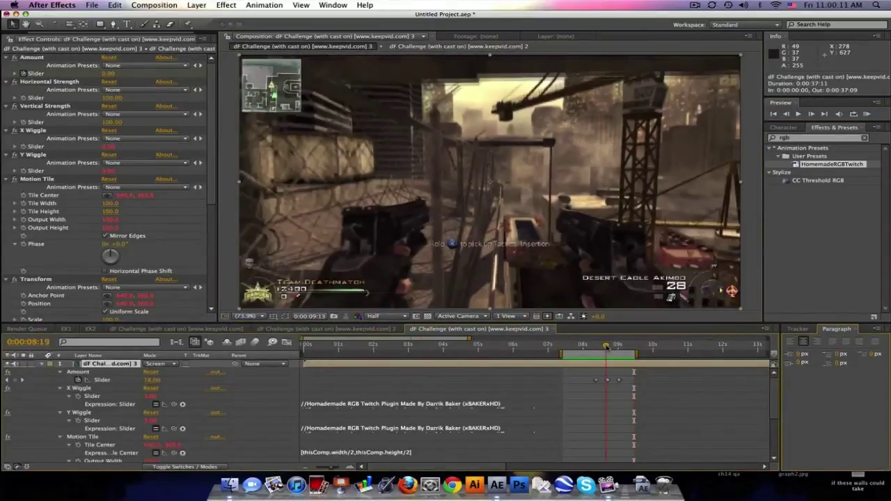
left_click(607, 346)
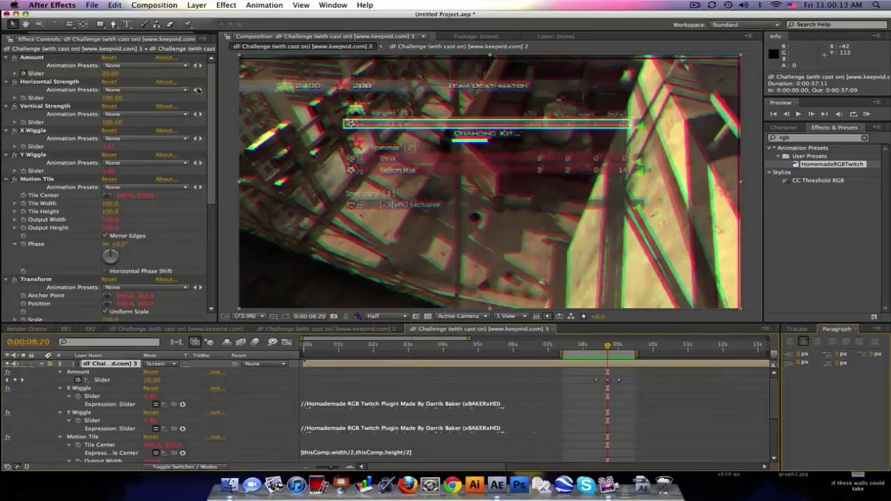
left_click_drag(109, 73, 128, 73)
type("5")
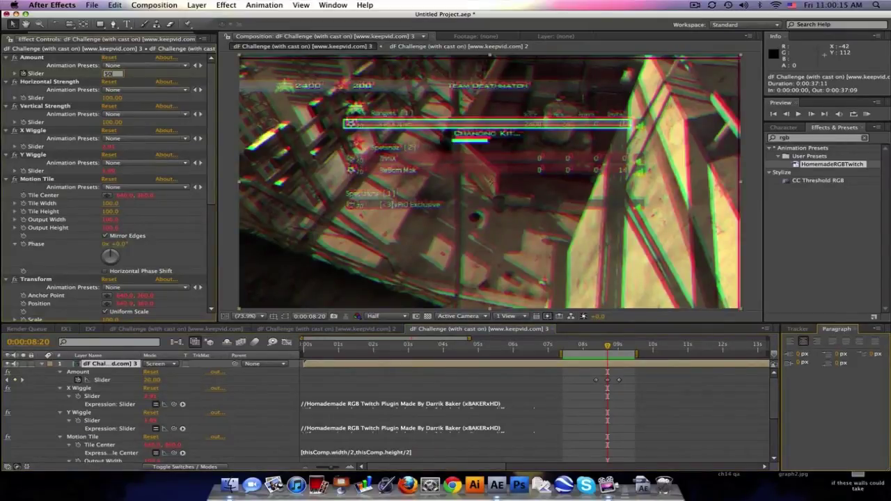
type("0")
key("Return")
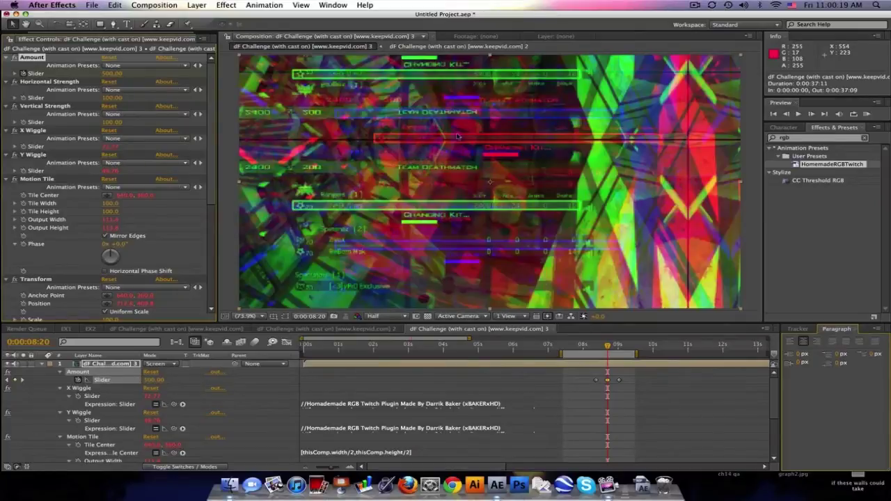
Enable composition motion blur in the switch columns and RAM-preview the 500-peak glitch.
left_click(40, 364)
left_click(190, 467)
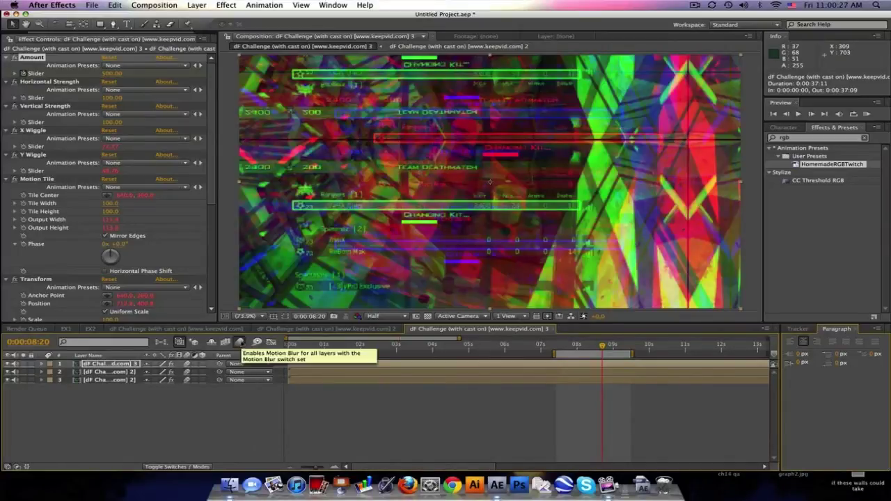
left_click(239, 342)
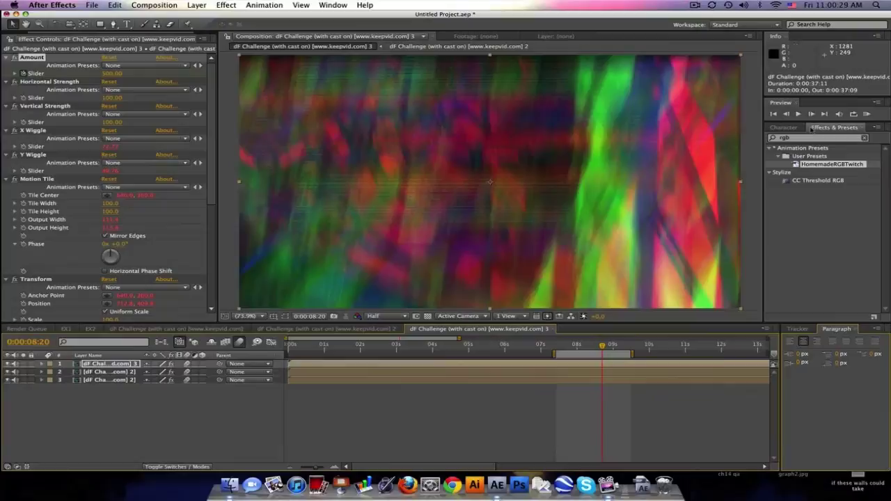
left_click(868, 114)
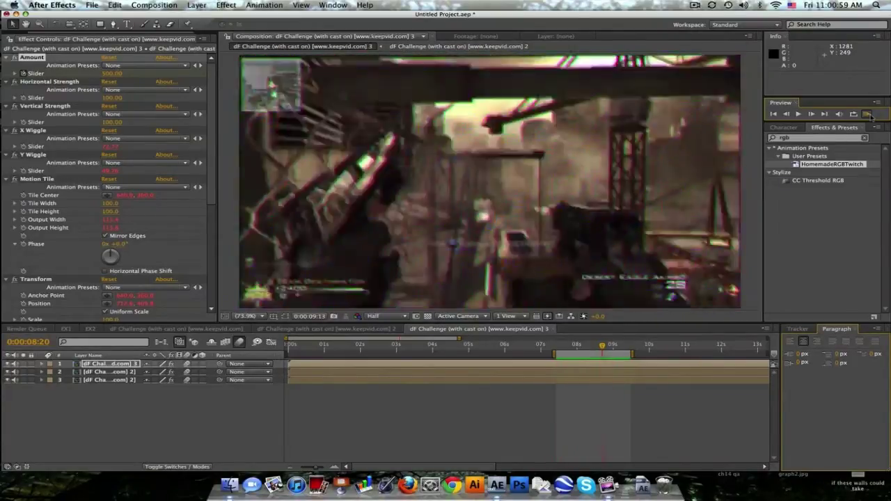
Stop the preview, park the time at 8:25, and select the top footage layer.
left_click(867, 114)
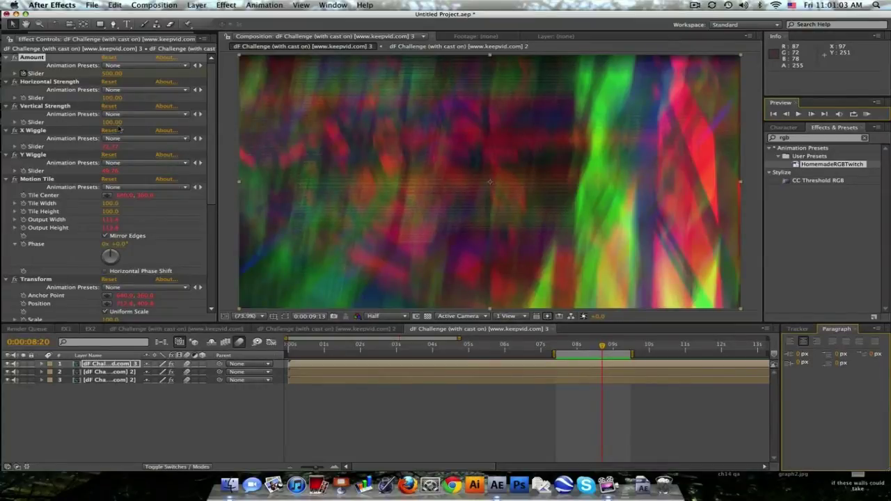
left_click(383, 413)
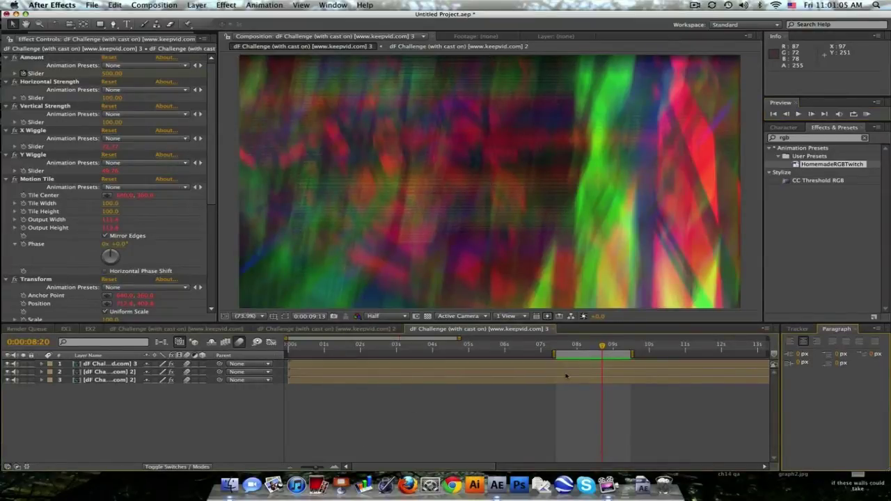
left_click(590, 344)
left_click(613, 346)
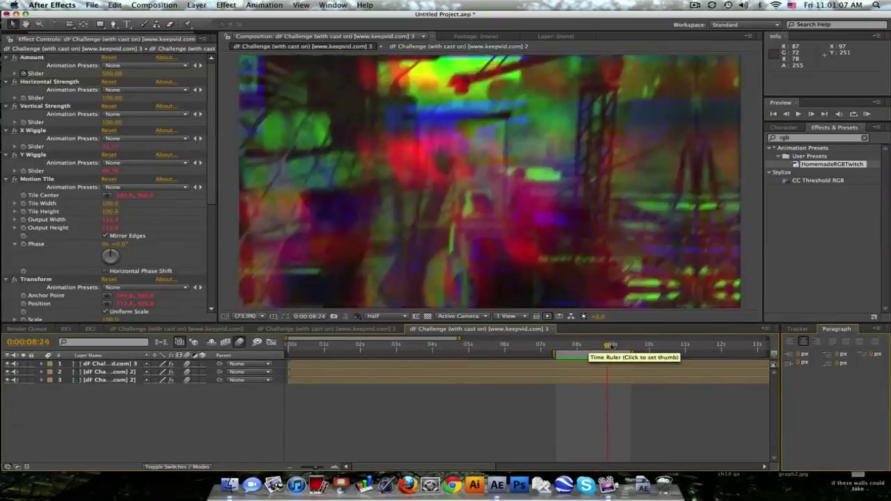
left_click_drag(612, 346, 608, 346)
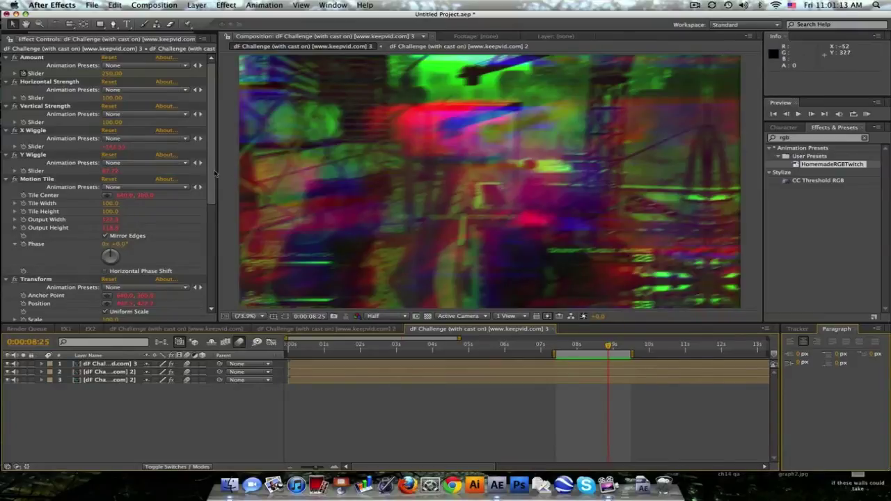
mouse_move(215, 174)
left_mouse_down()
mouse_move(210, 271)
mouse_move(210, 118)
left_mouse_up()
left_click(129, 365)
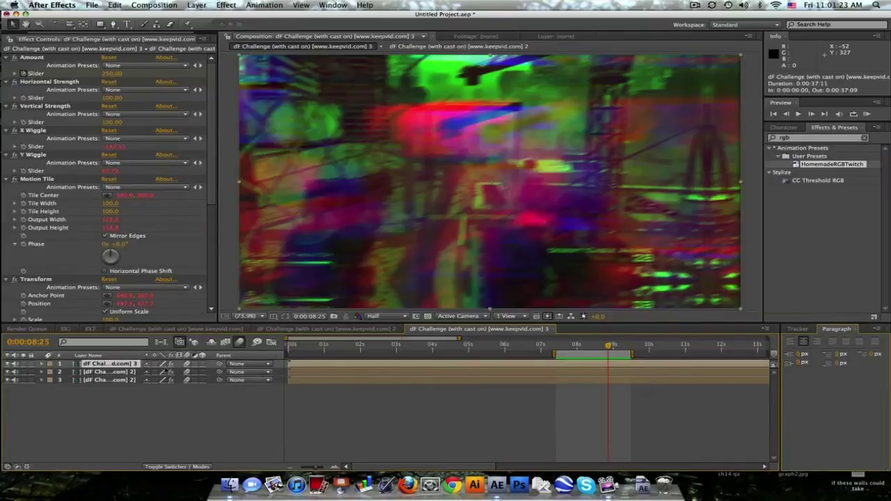
Reveal the layer's expression properties and select the Amount, X Wiggle and Y Wiggle sliders.
key("u")
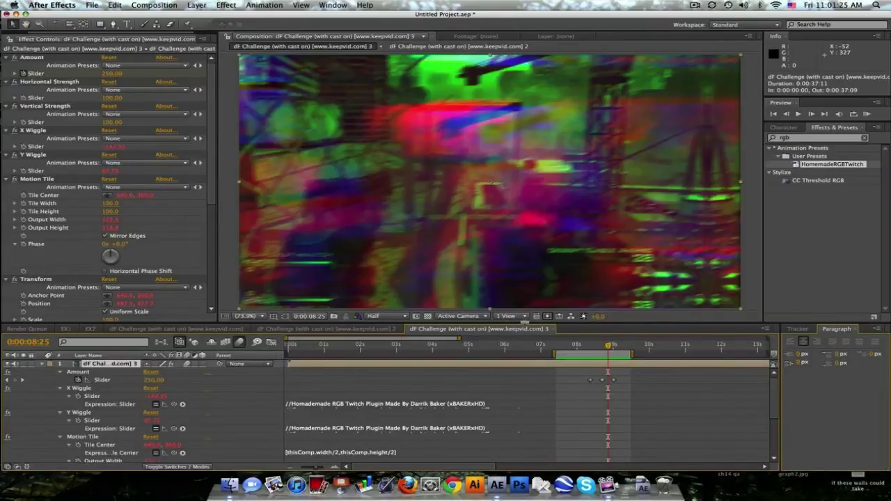
left_click_drag(526, 321, 501, 176)
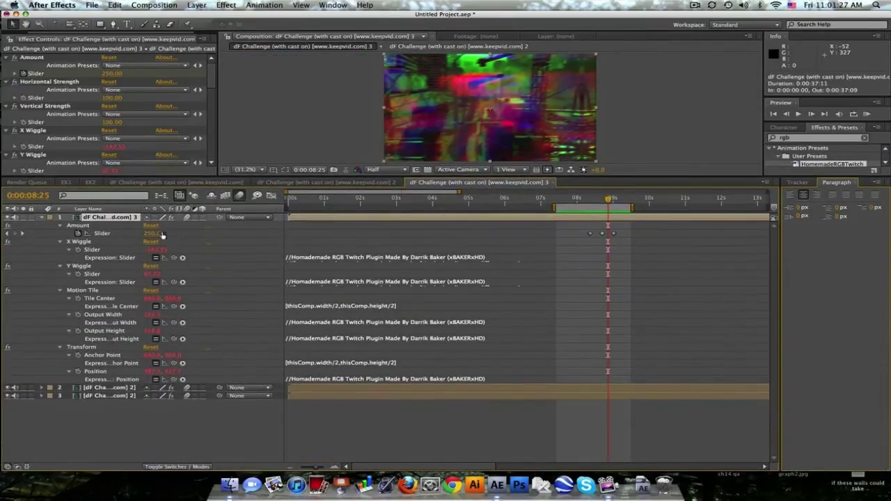
left_click_drag(162, 235, 143, 240)
left_click(130, 227)
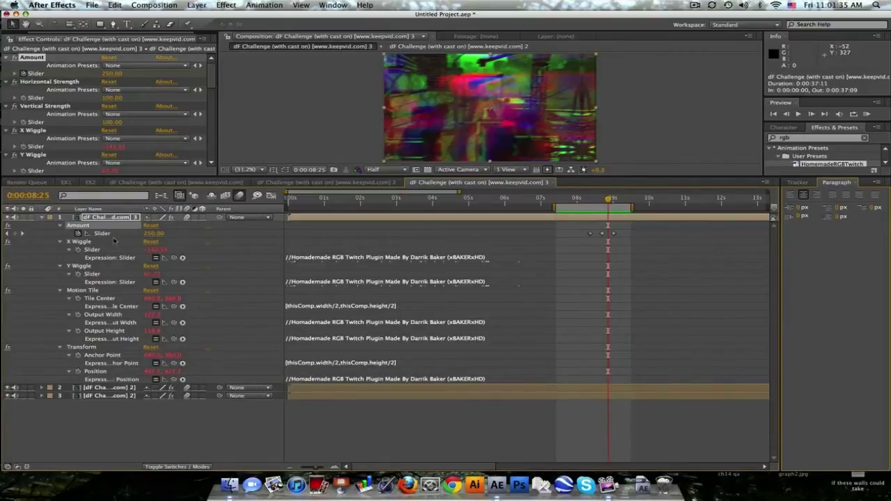
left_click(115, 242)
left_click(106, 266)
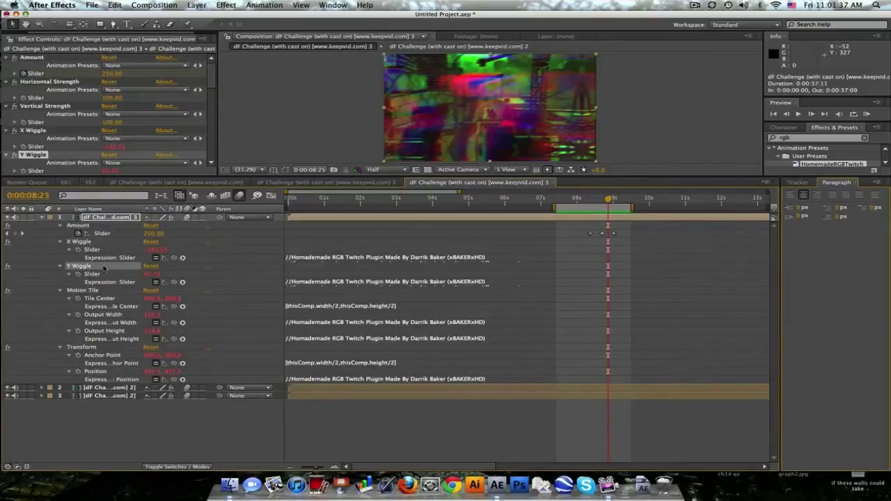
Read the X Wiggle slider's expression, highlighting the wiggle line that sets its speed.
left_click(358, 258)
left_click(389, 305)
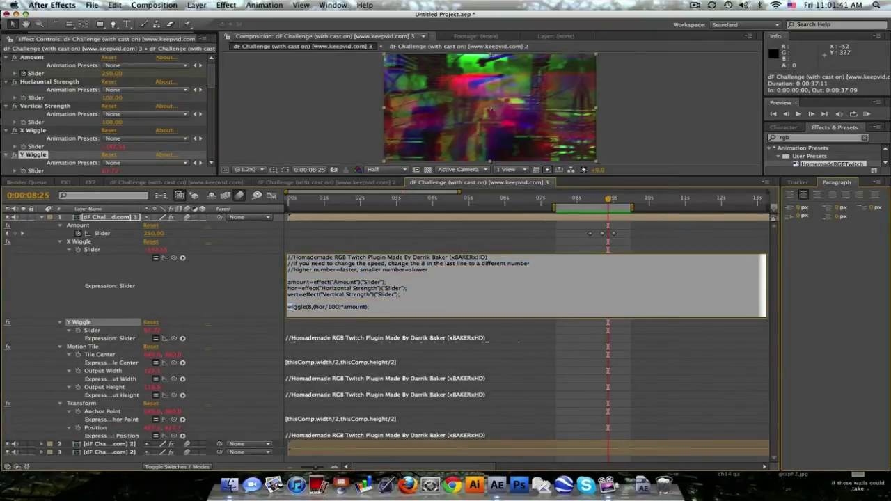
left_click_drag(290, 306, 367, 306)
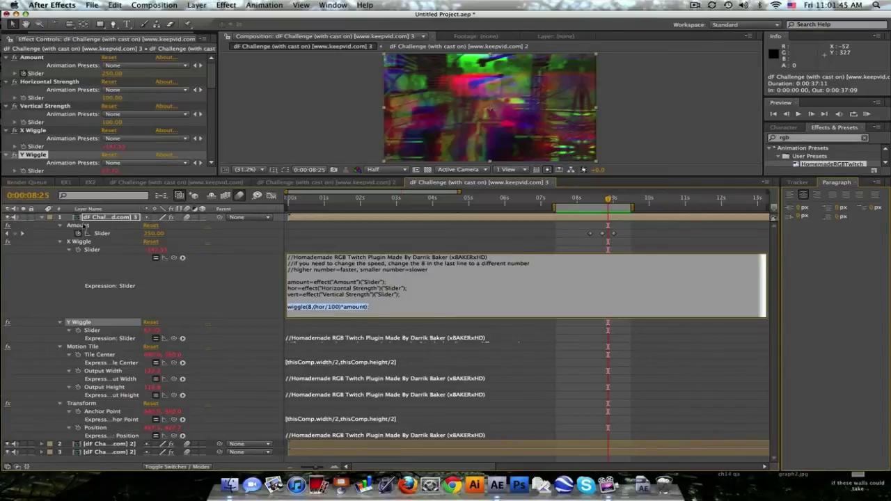
left_click(385, 307)
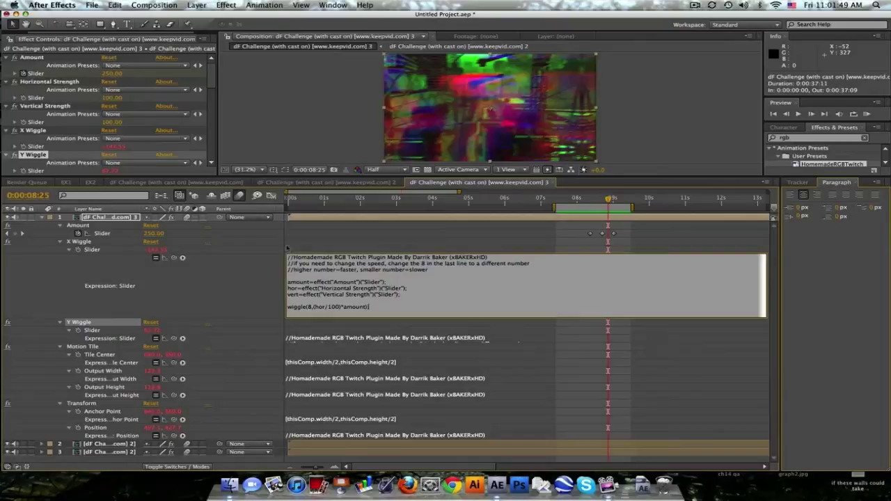
left_click_drag(398, 176, 398, 167)
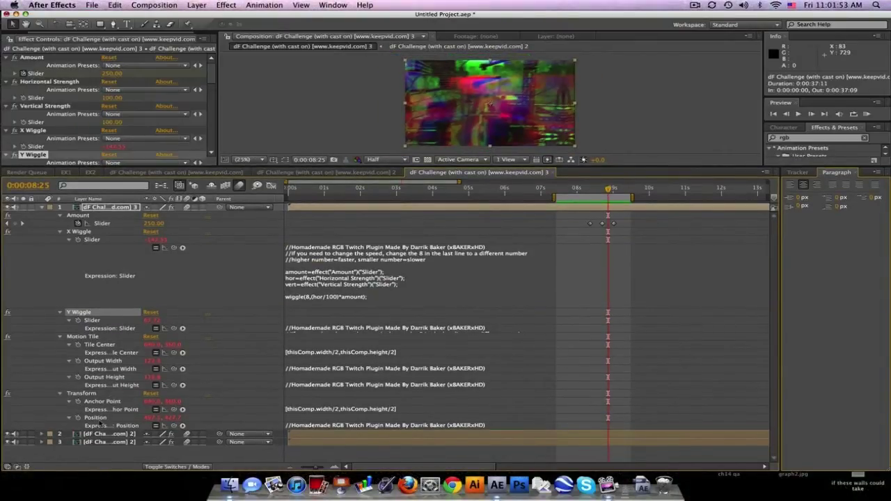
Read the Position expression offsetting by the X and Y Wiggle sliders, then restore the viewer.
left_click(355, 425)
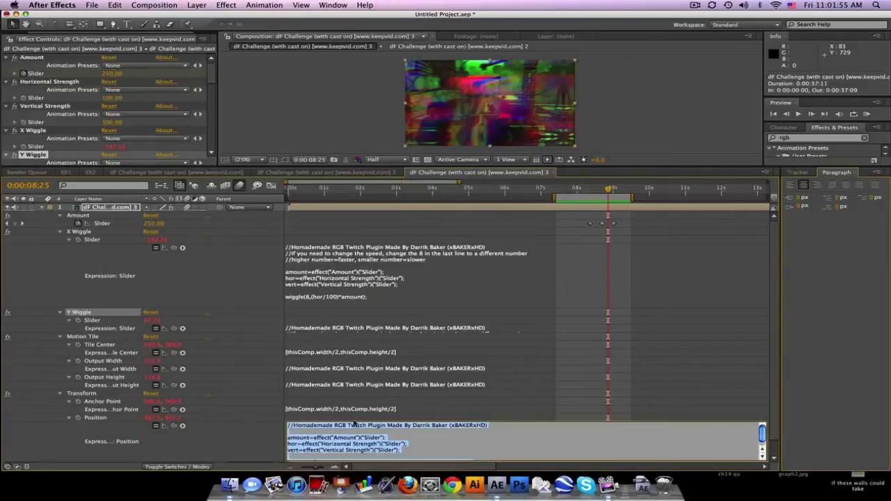
scroll(777, 400, "down", 1)
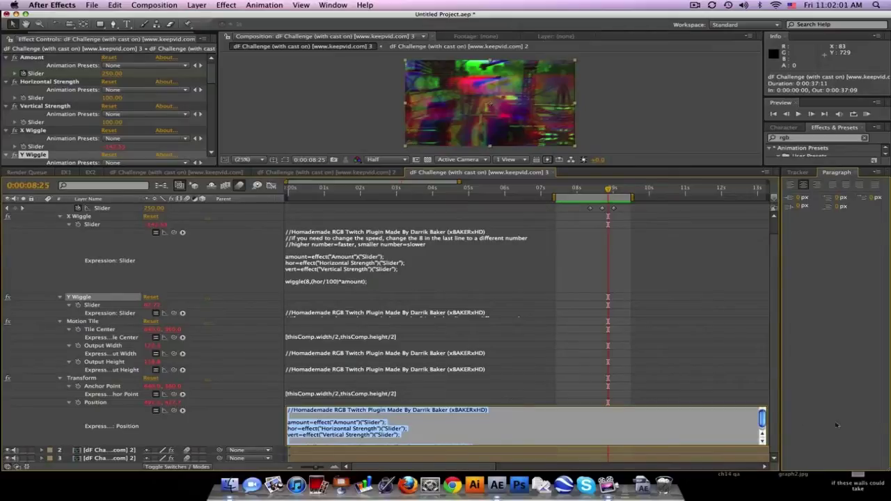
left_click_drag(762, 417, 762, 421)
left_click(491, 443)
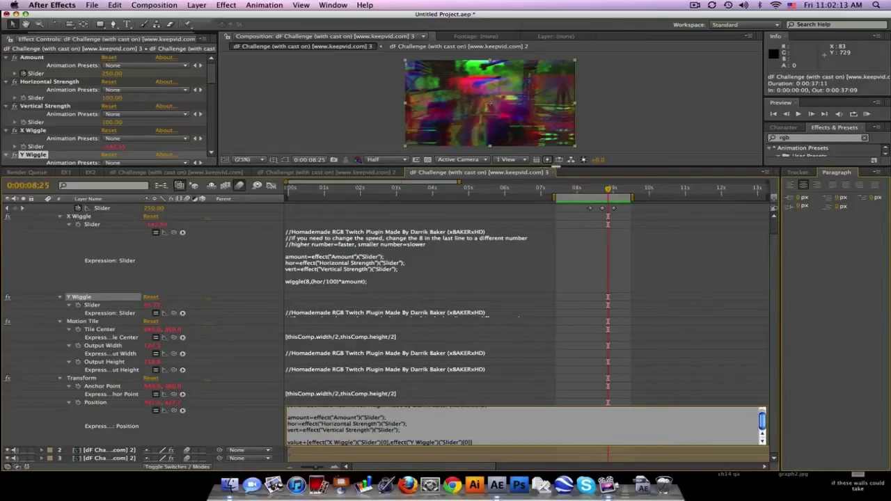
left_click_drag(560, 168, 560, 248)
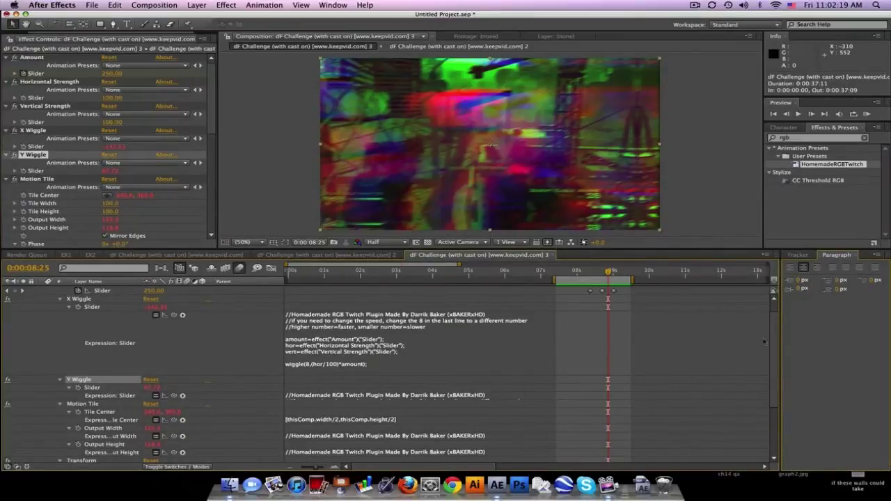
Collapse the top layer and delete layers 2 and 3.
scroll(764, 341, "up", 1)
left_click(41, 289)
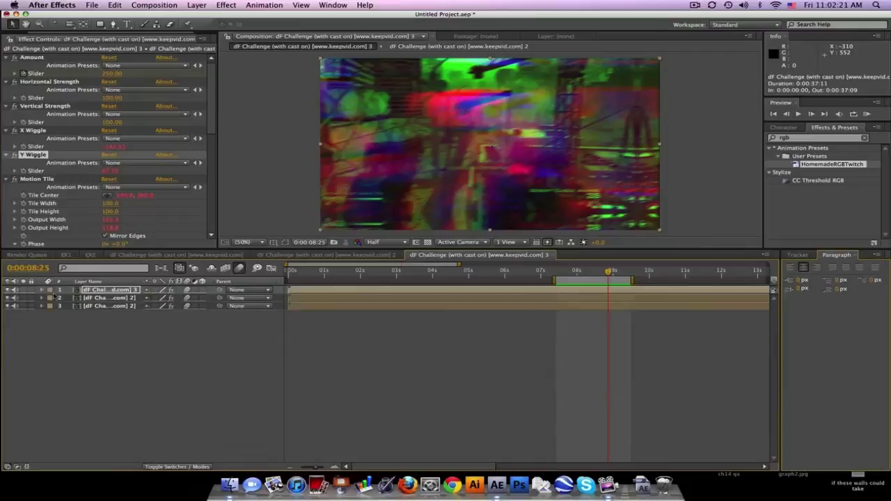
left_click_drag(97, 311, 100, 299)
key("Delete")
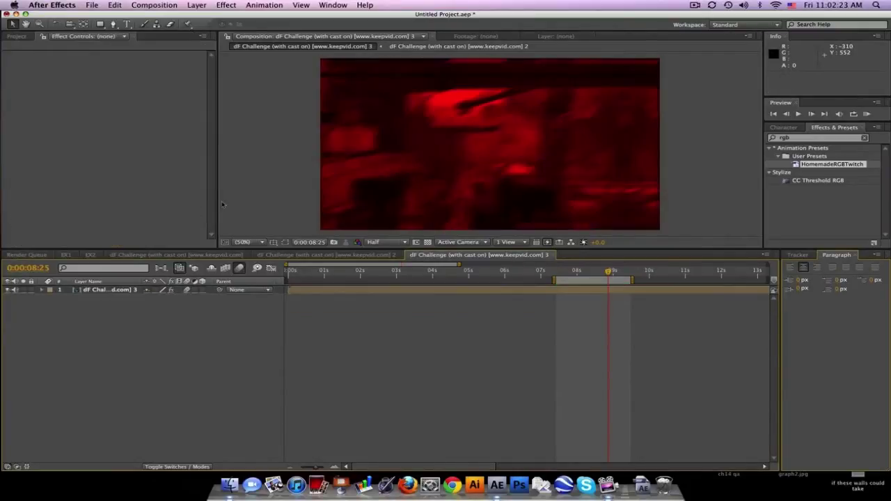
Turn off the remaining layer's Set Channels effect to restore normal colour.
left_click(115, 291)
scroll(70, 167, "down", 10)
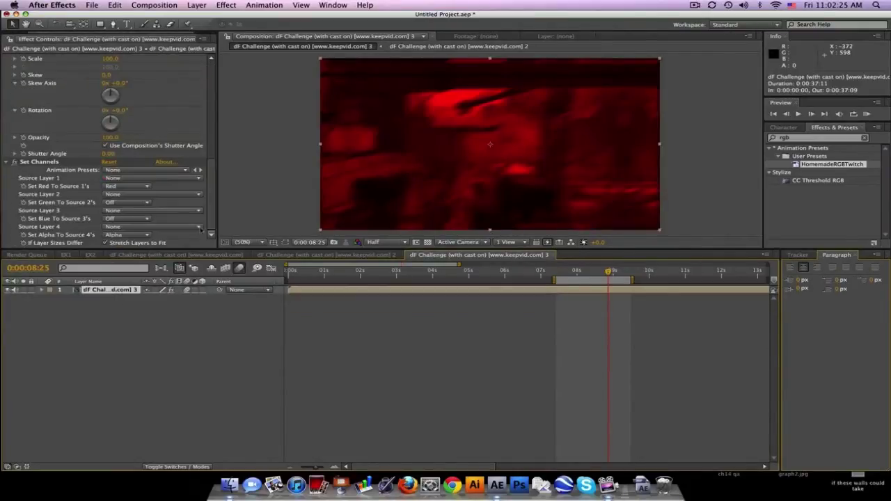
left_click(14, 161)
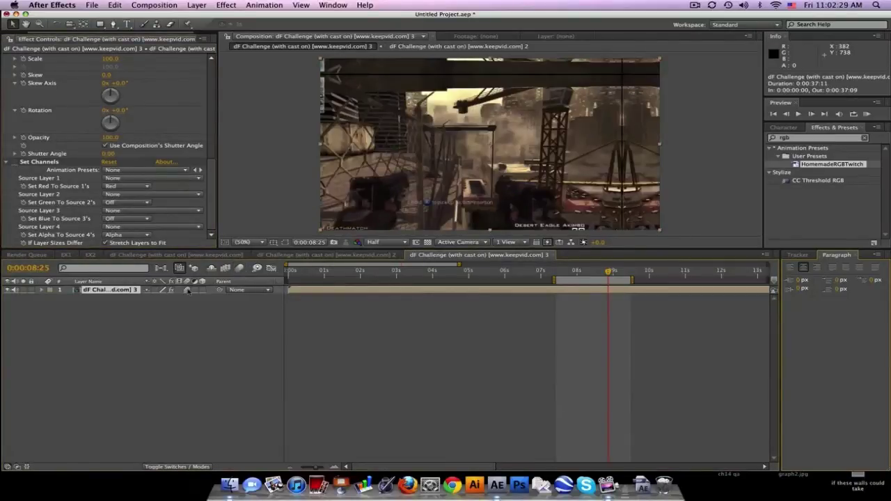
Scrub the single layer between 8:15 and 8:22, stopping at 8:05.
left_click_drag(609, 271, 598, 272)
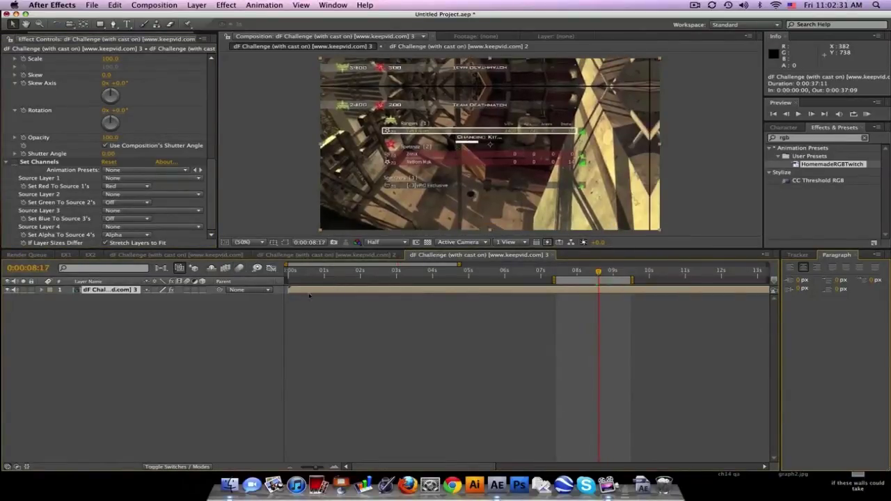
left_click_drag(211, 185, 215, 104)
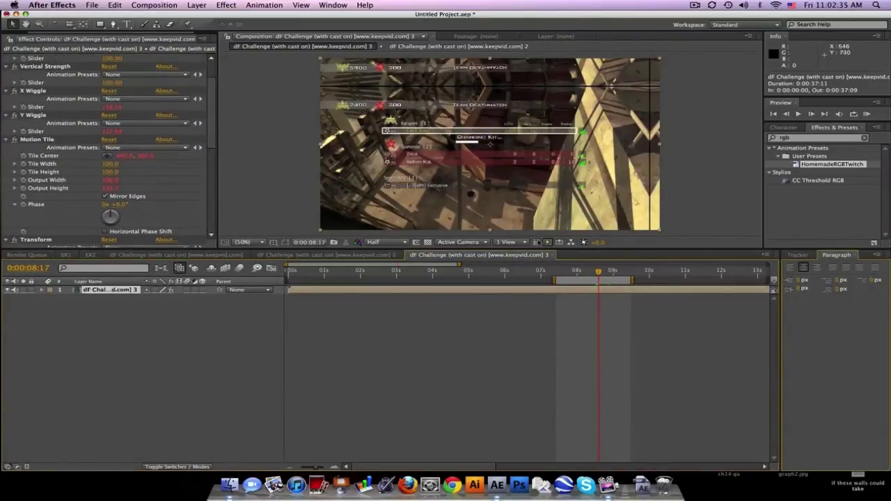
left_click_drag(598, 274, 602, 273)
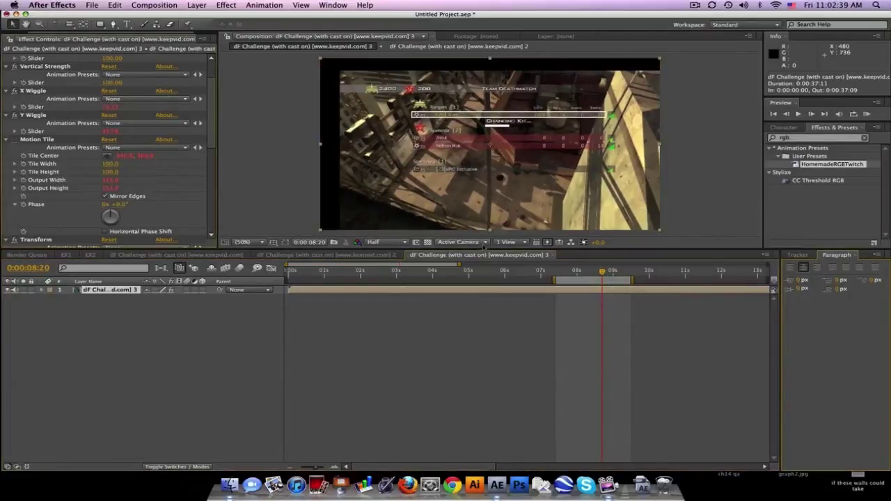
left_click_drag(602, 272, 603, 271)
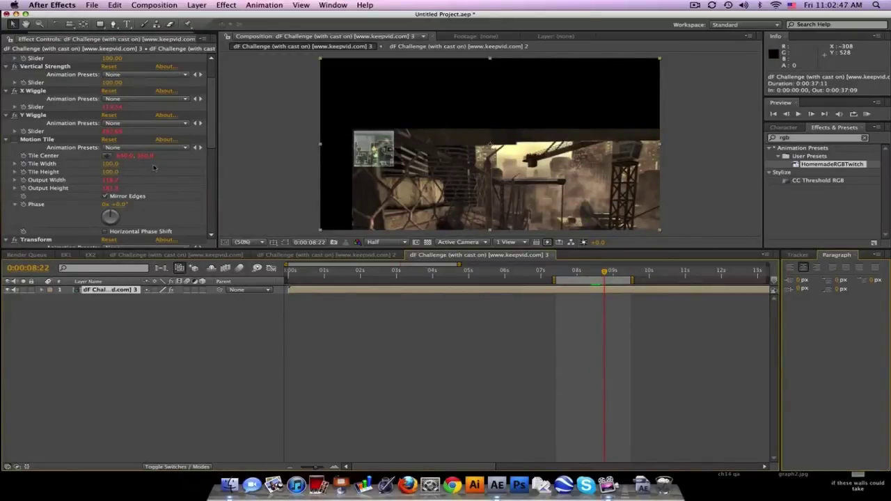
left_click_drag(603, 271, 584, 273)
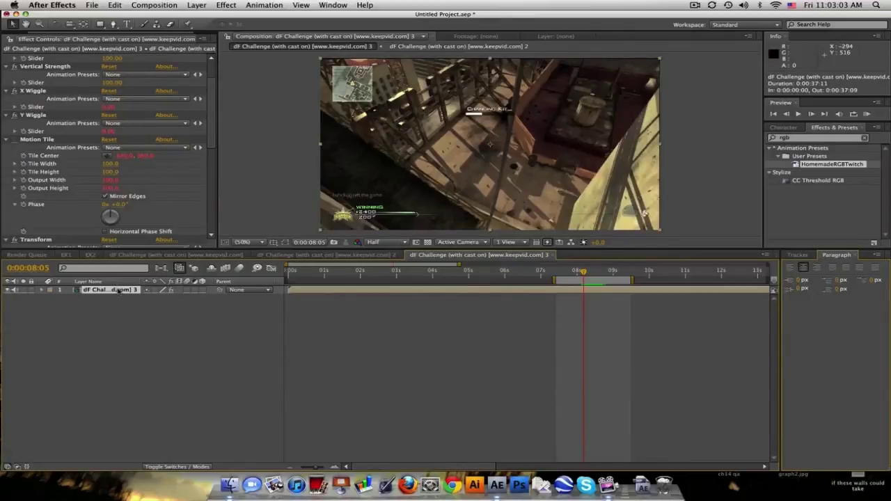
Show the expression properties again and scrub to 8:14, undoing an accidental layer move.
key("e")
key("e")
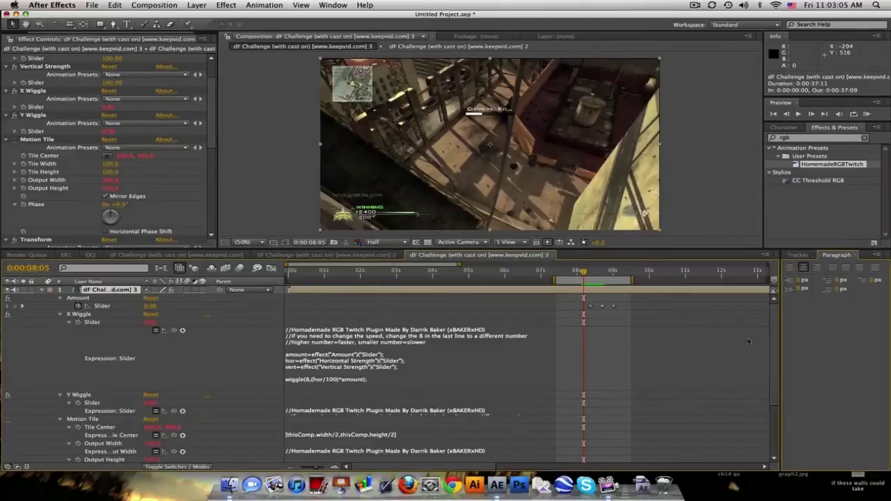
left_click_drag(583, 272, 595, 271)
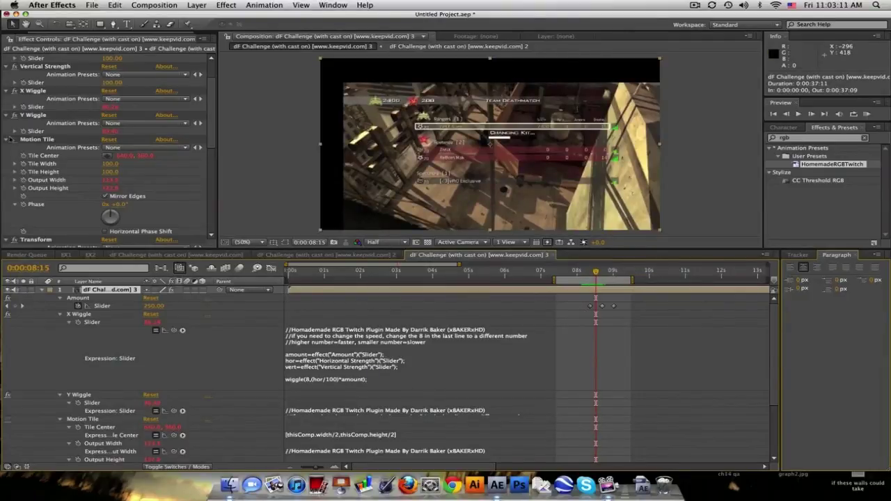
left_click_drag(318, 56, 331, 66)
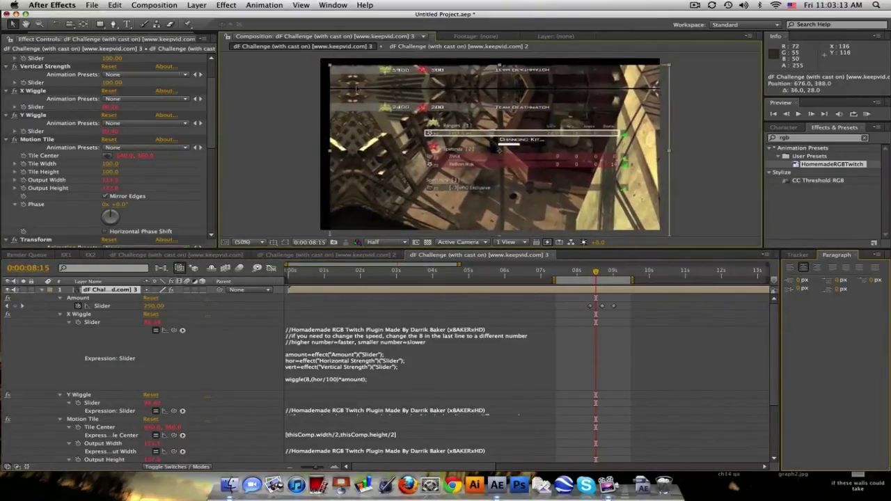
left_click(115, 5)
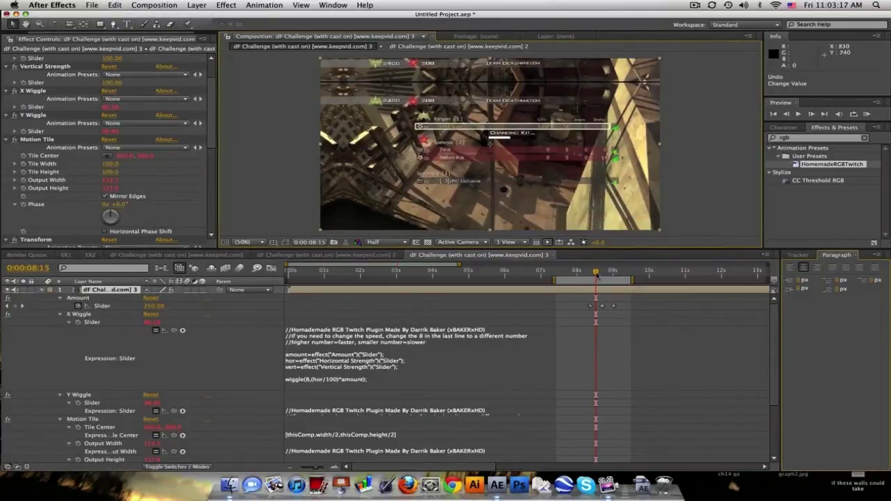
Scrub to 8:18 and undo another accidental layer shift.
left_click_drag(596, 273, 608, 272)
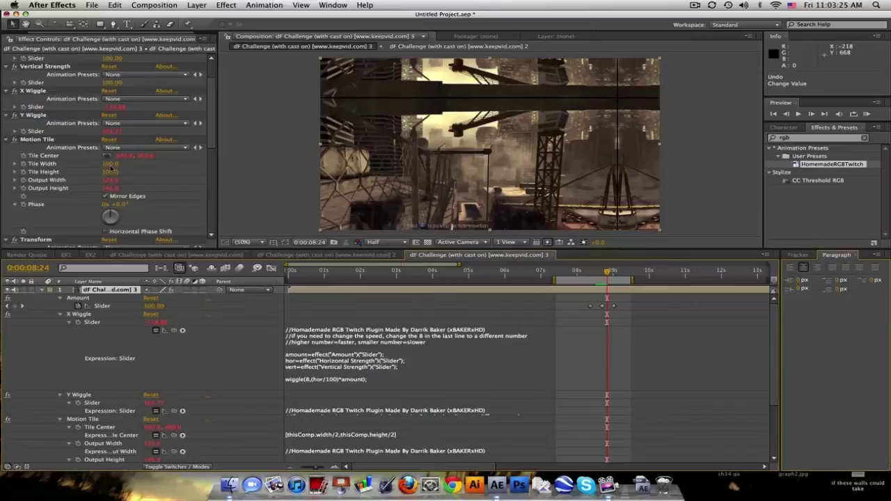
left_click_drag(571, 91, 555, 101)
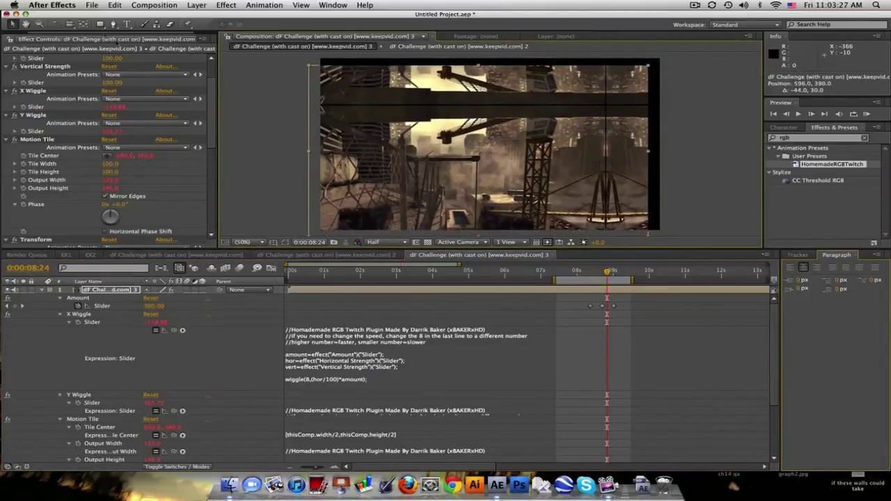
left_click(115, 5)
left_click(140, 16)
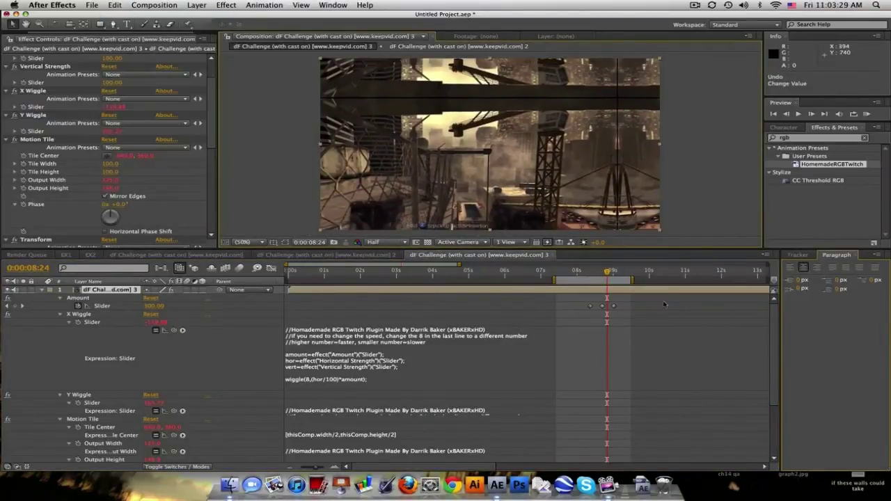
Scrub ahead to 9:08 and back to the mirrored glitch frame at 8:23.
left_click(611, 272)
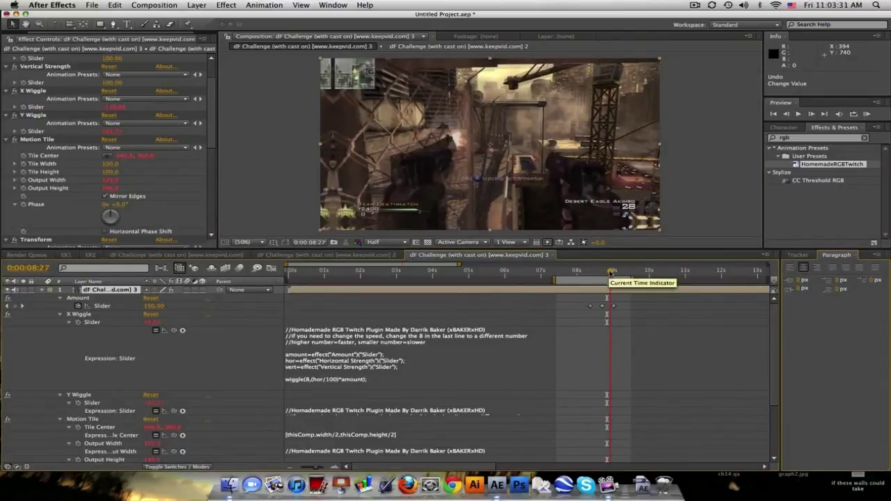
left_click_drag(612, 272, 631, 272)
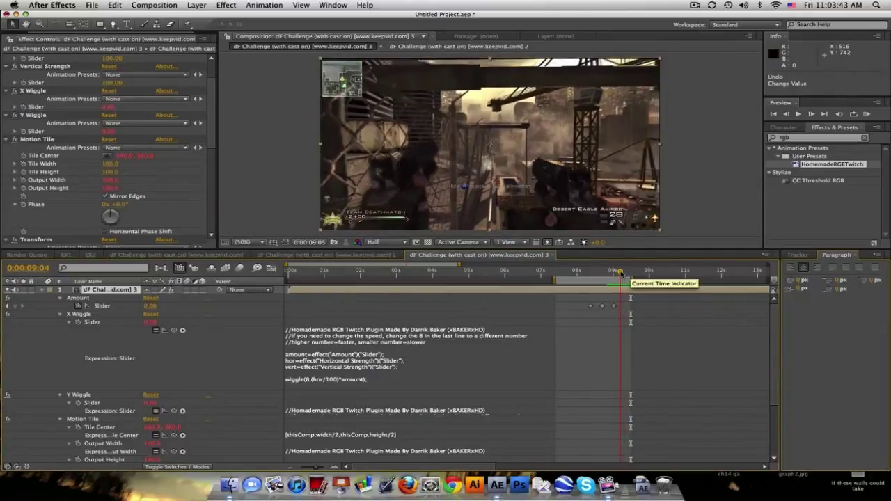
left_click_drag(631, 273, 606, 275)
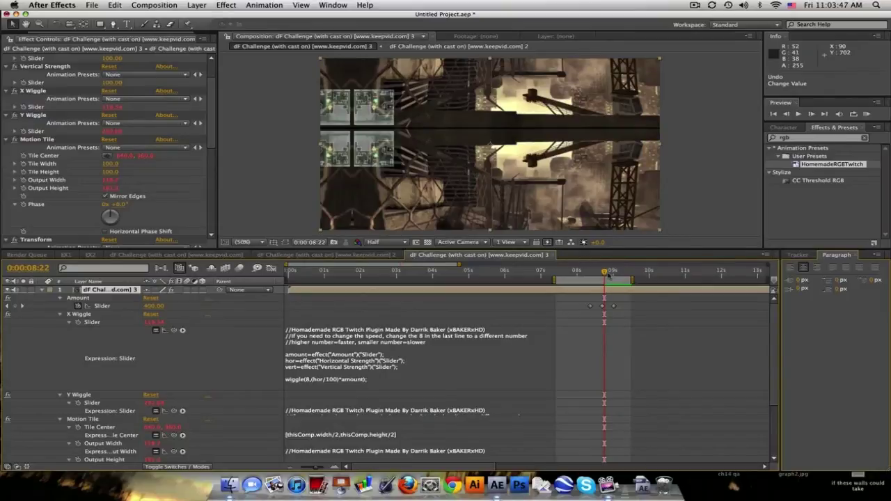
left_click_drag(609, 275, 605, 273)
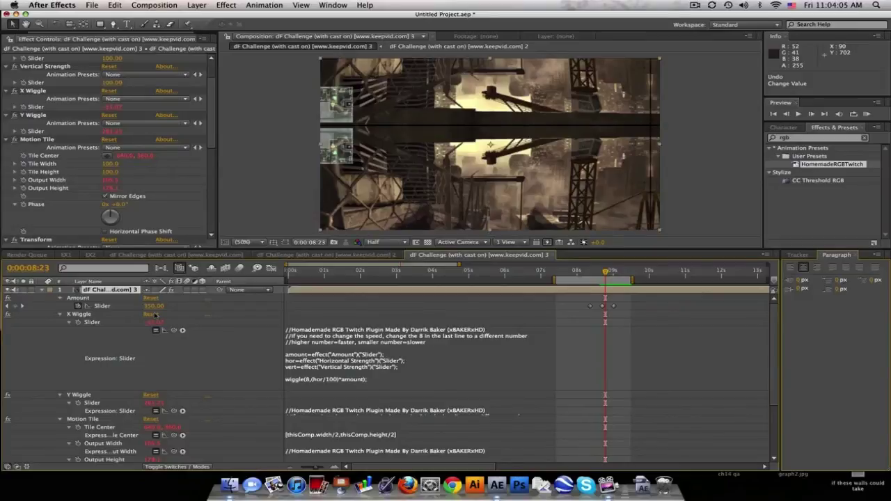
Delete all the RGB twitch effects from the gameplay layer.
left_click(41, 290)
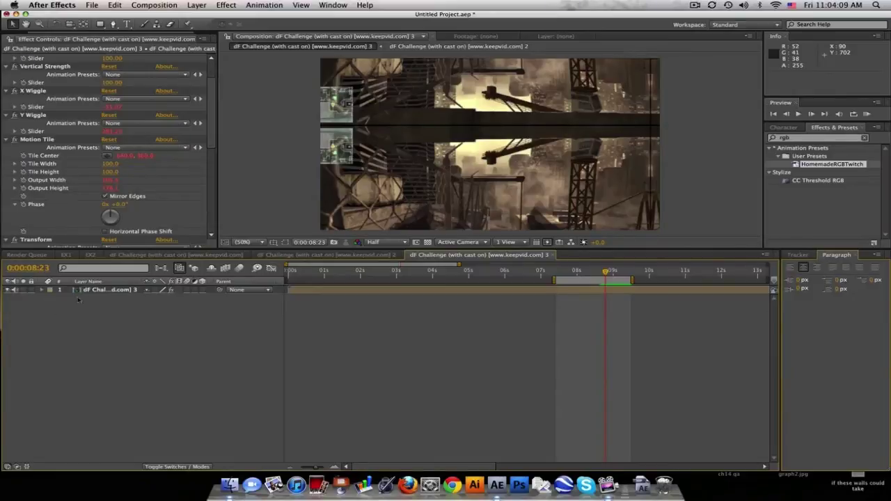
left_click(124, 288)
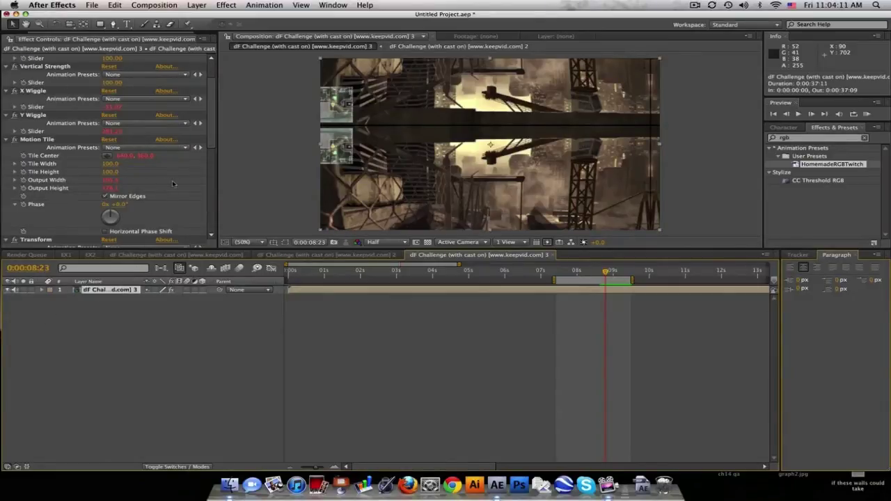
left_click(72, 144)
key("ctrl+a")
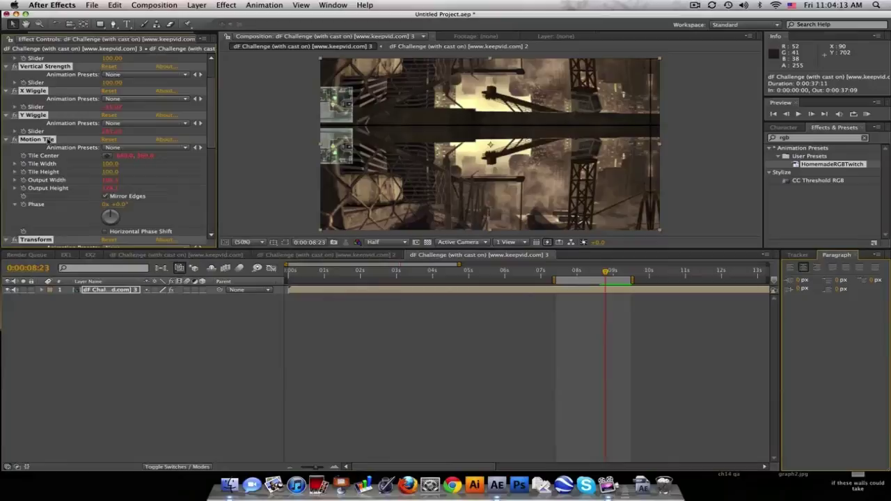
key("Delete")
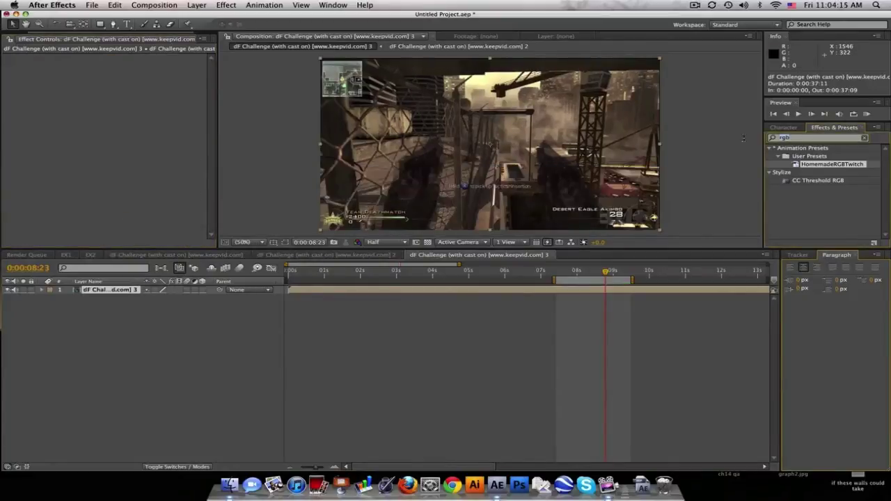
Apply the SyncronizerV3 preset to the layer and set its Range (Amplitude) to 110.
type("sync")
left_click_drag(807, 180, 604, 292)
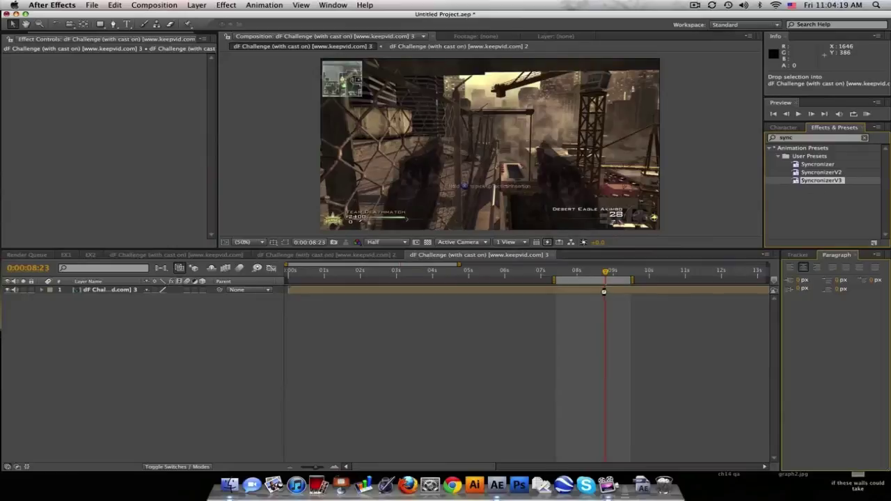
left_click_drag(604, 294, 604, 292)
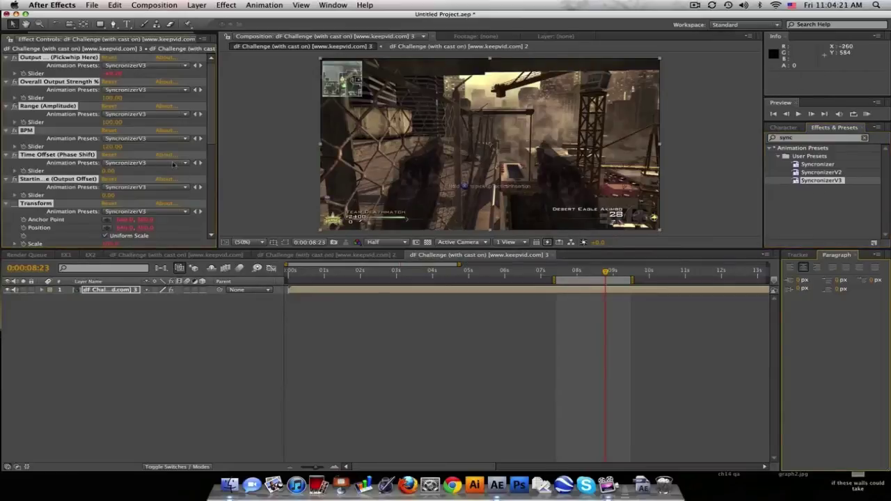
scroll(104, 153, "down", 5)
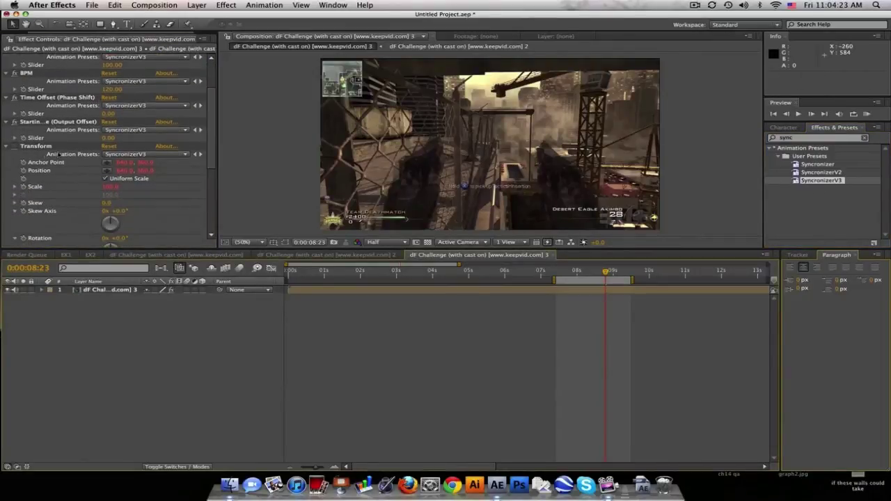
left_click_drag(210, 144, 210, 104)
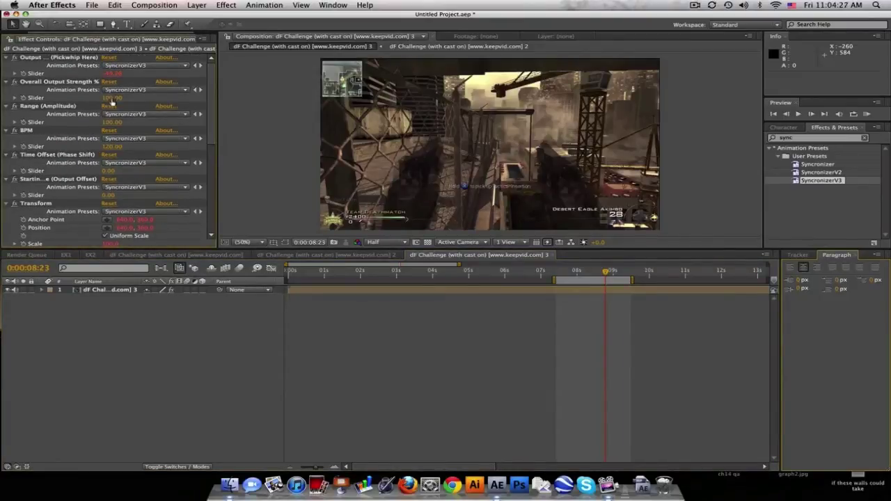
left_click(111, 122)
key("Return")
Preview the Synchronizer effect playing from 8:08.
left_click_drag(605, 271, 587, 273)
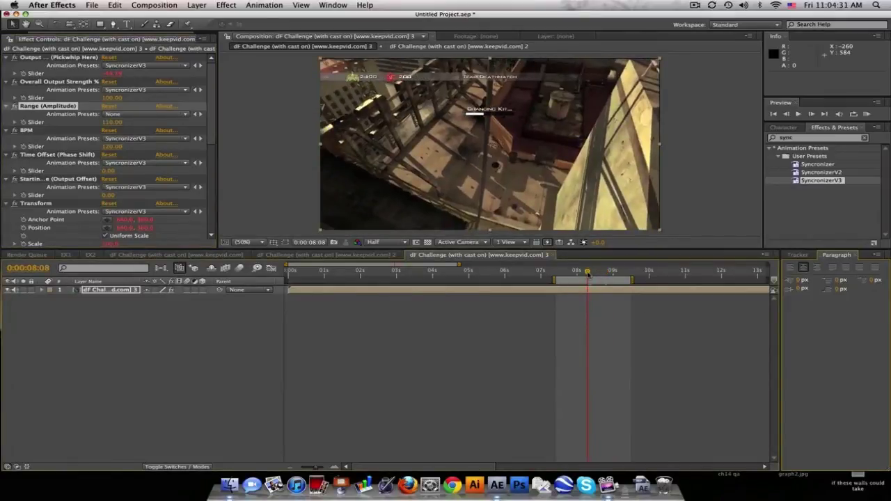
key("space")
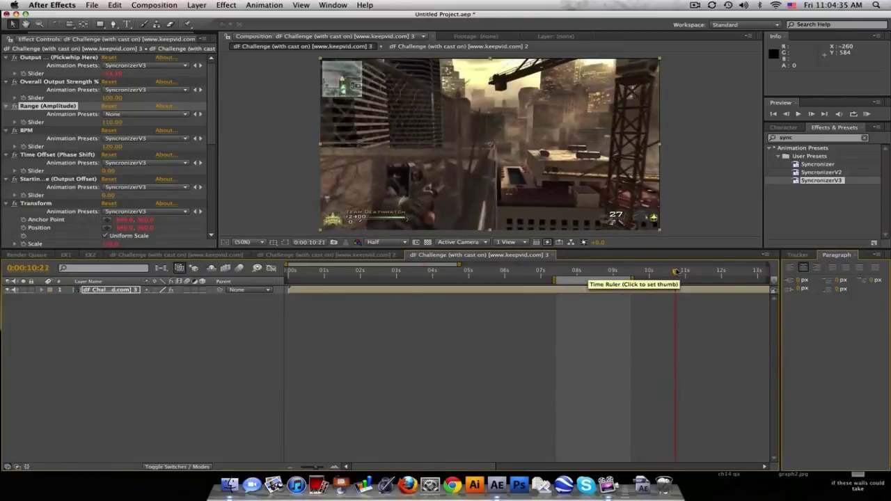
left_click(672, 271)
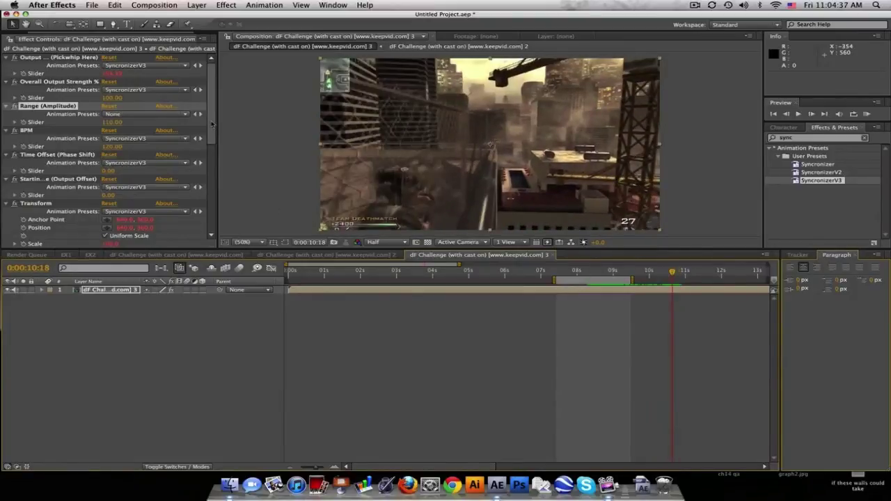
scroll(212, 124, "down", 5)
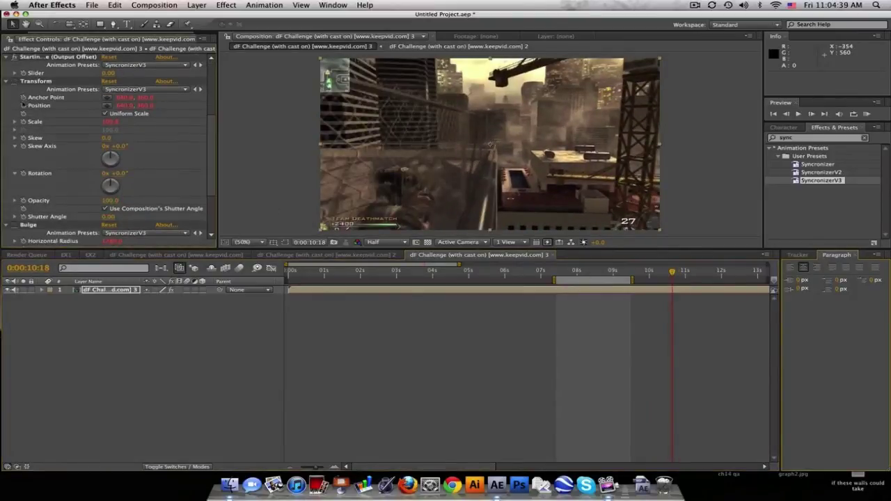
scroll(213, 188, "down", 2)
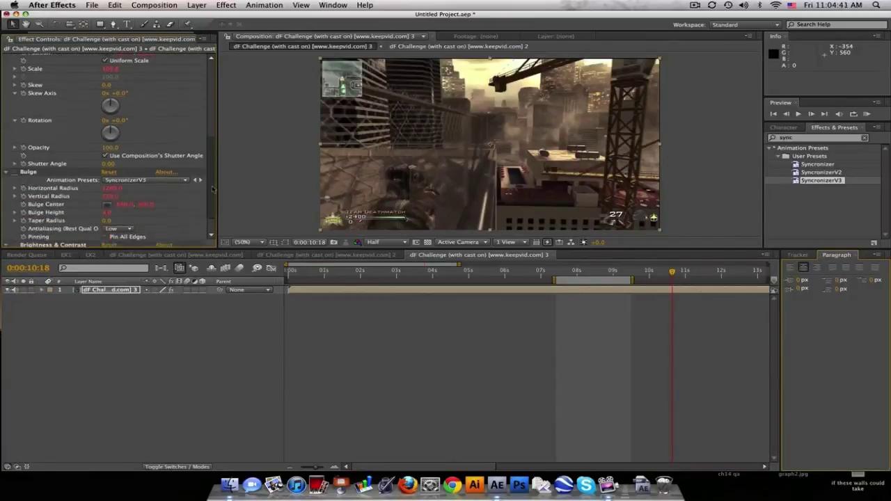
scroll(213, 188, "down", 1)
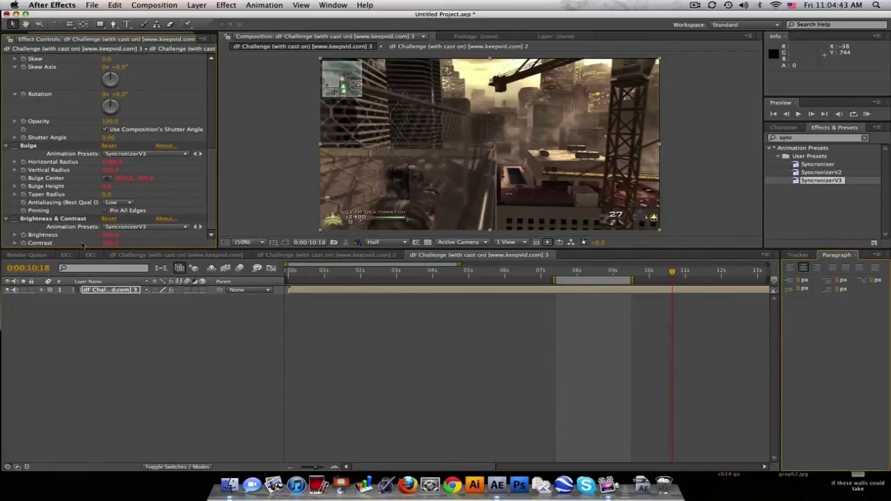
Preview from 8:03 with Brightness & Contrast on, then disable it and collapse Transform and Starting Output Offset.
left_click(15, 219)
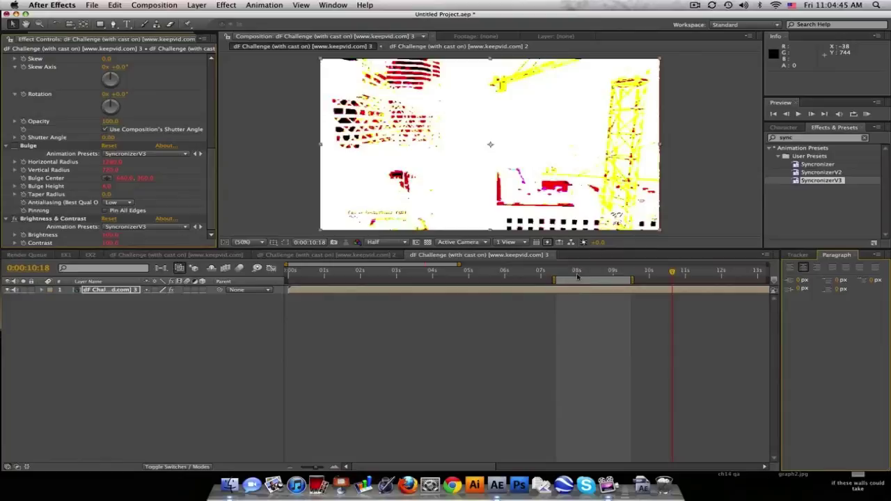
left_click(582, 271)
key("space")
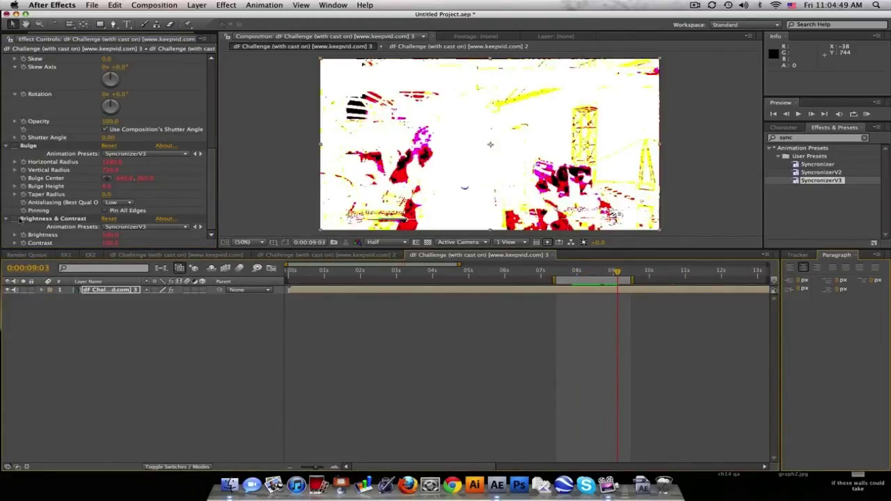
left_click(15, 218)
scroll(213, 182, "up", 5)
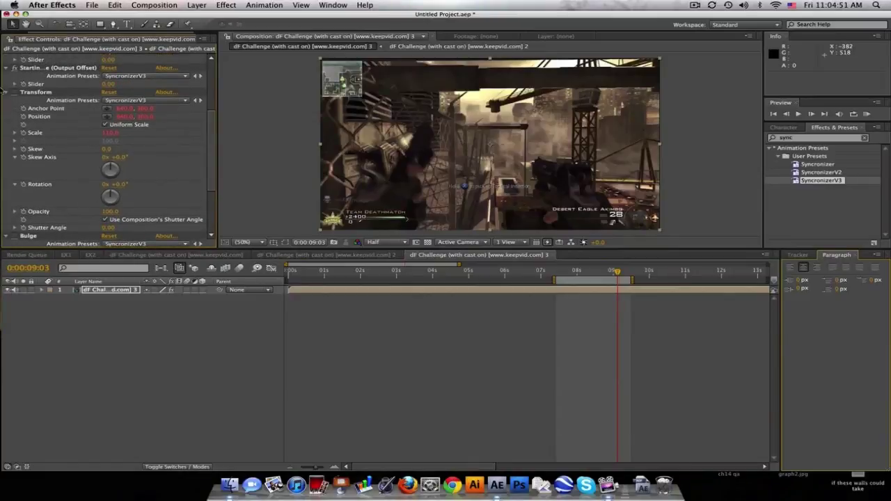
left_click(6, 92)
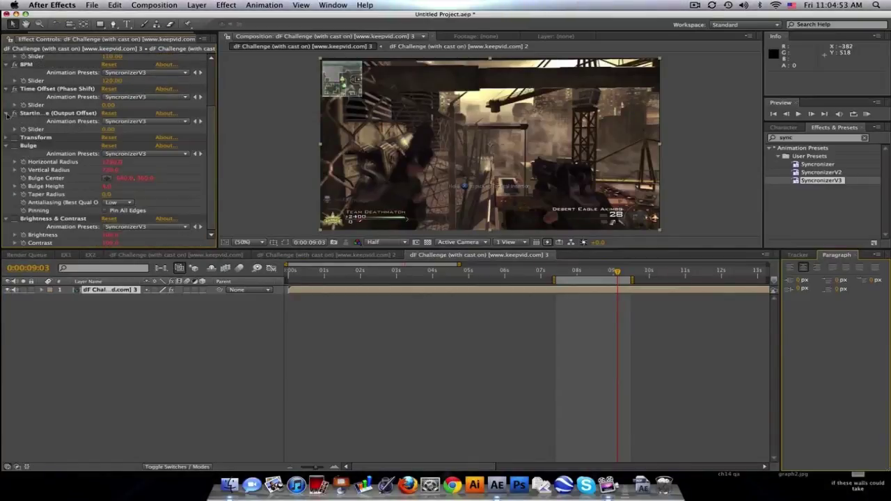
left_click(7, 113)
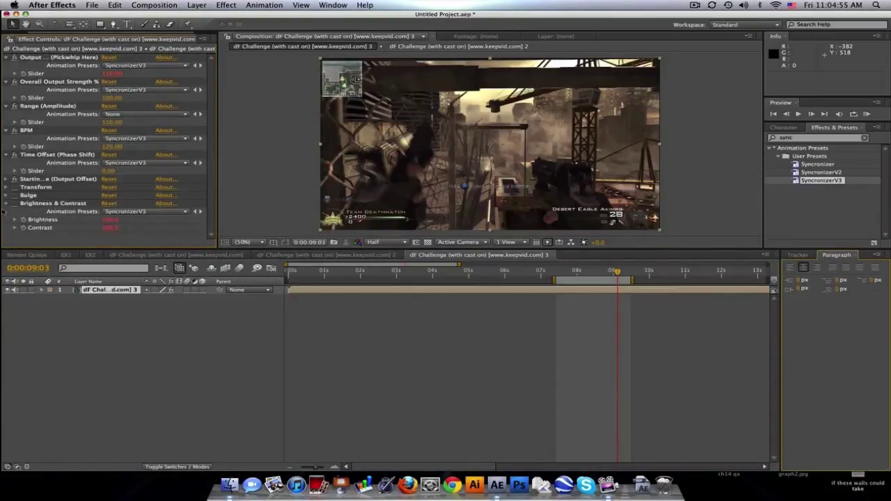
Fold away Bulge and Brightness & Contrast, then erase 'sync' from the preset search.
left_click(6, 154)
left_click(6, 203)
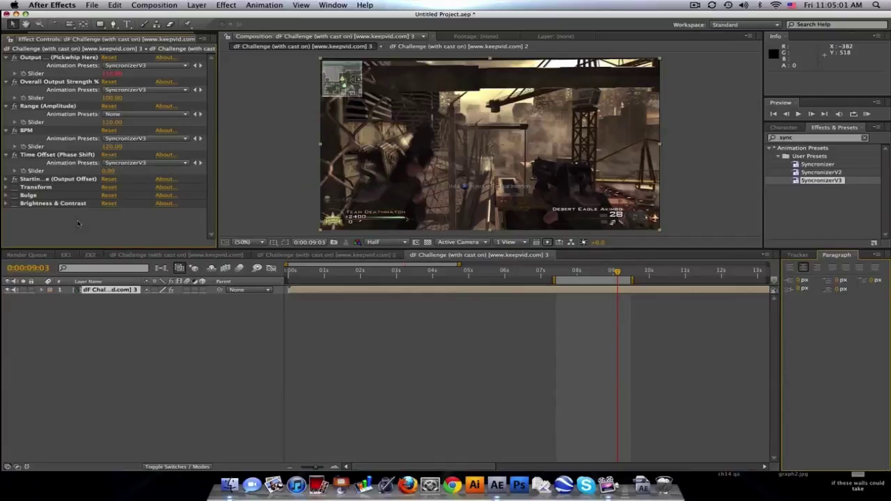
left_click(801, 138)
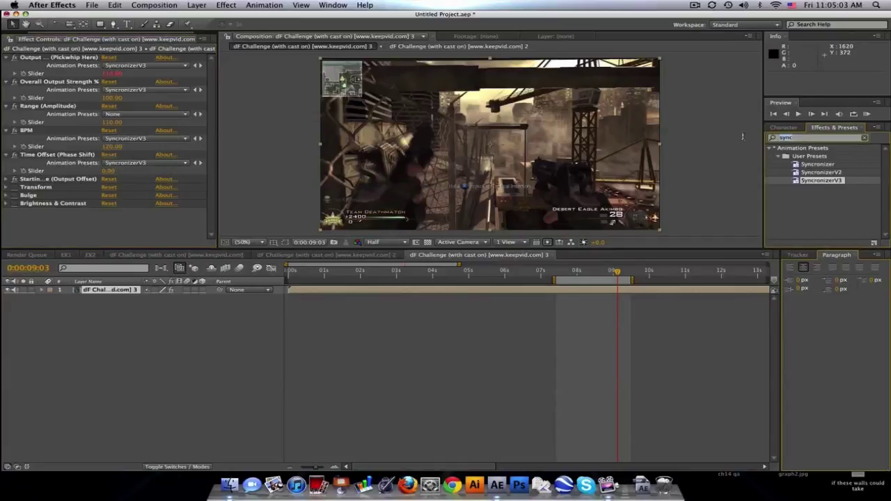
key("BackSpace")
mouse_move(885, 167)
left_mouse_down()
mouse_move(885, 235)
mouse_move(888, 141)
left_mouse_up()
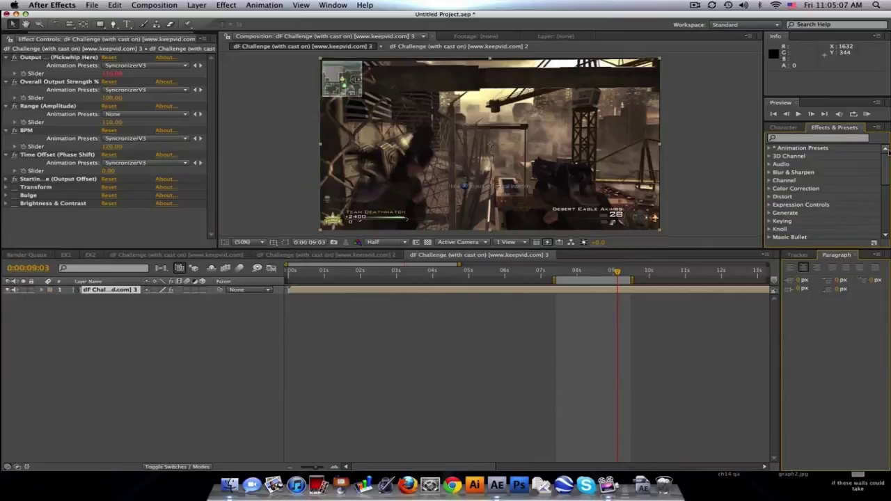